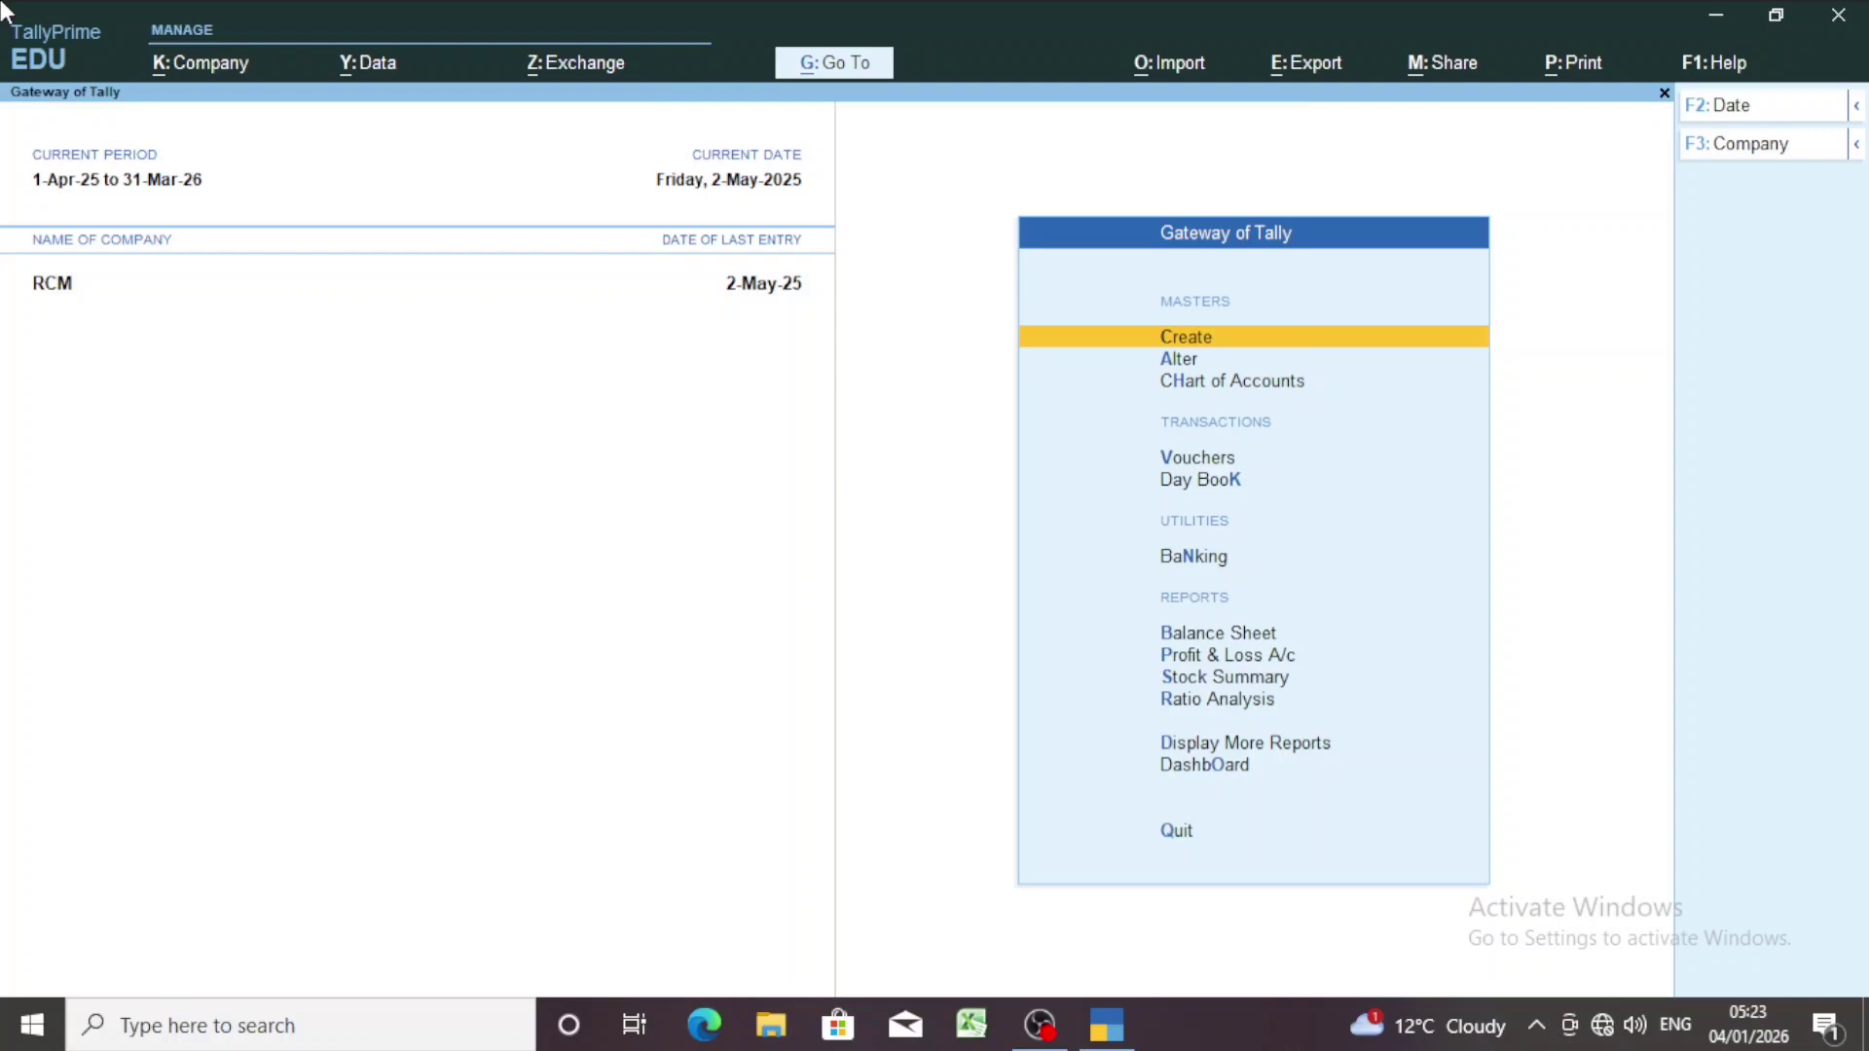
Load the vault-protected company ABC PVT LTD alongside RCM by entering its TallyVault password.
key(alt)
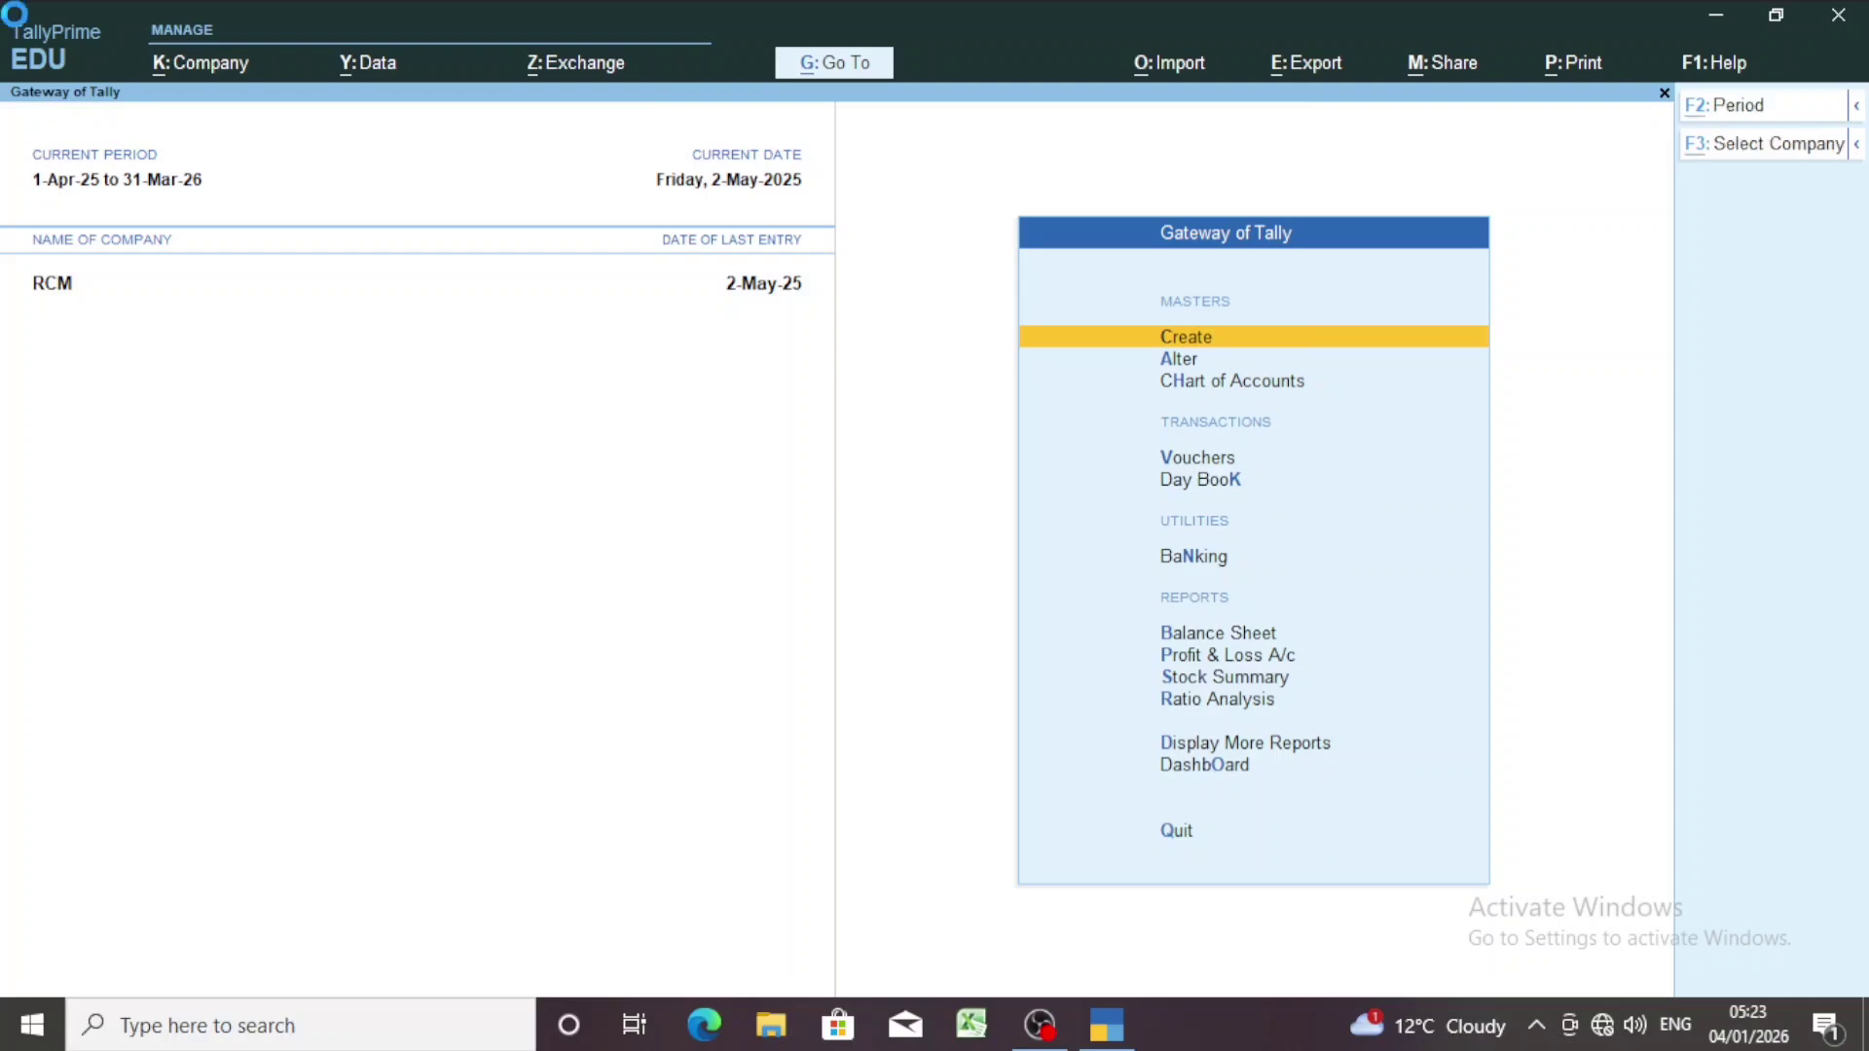
key(F3)
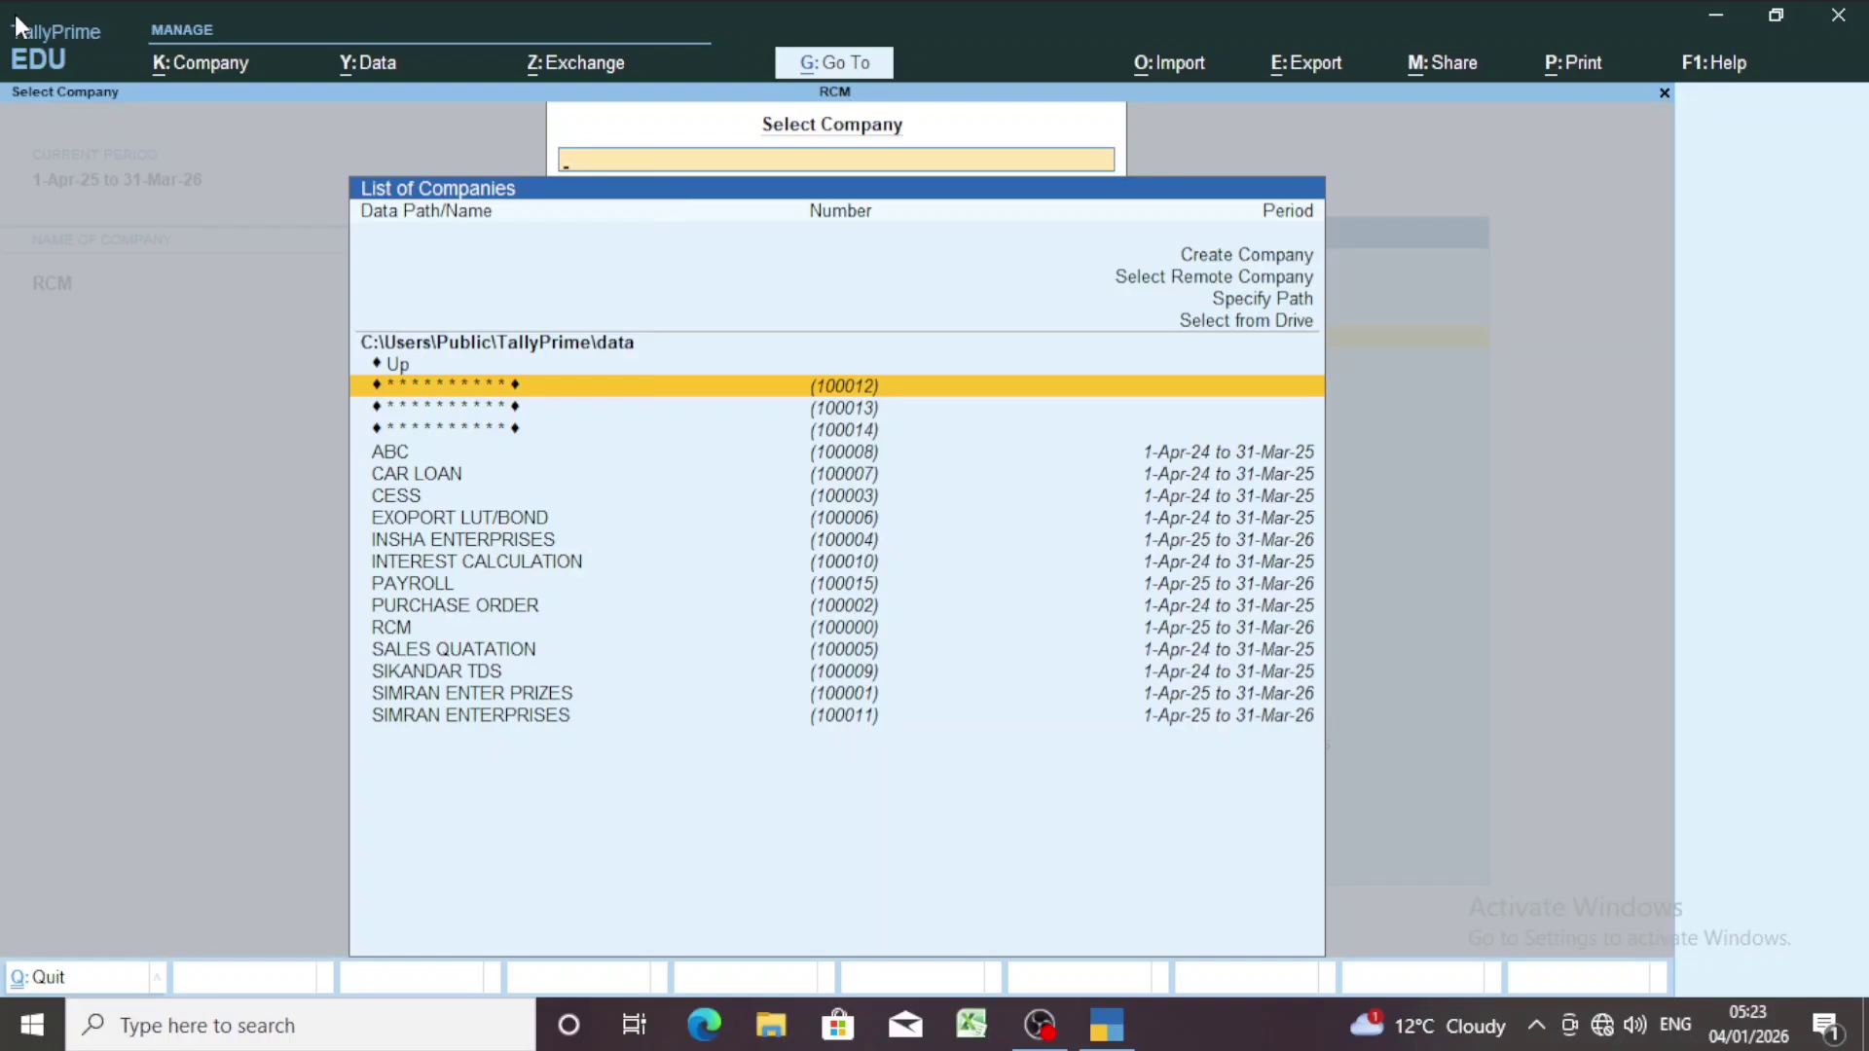
key(Return)
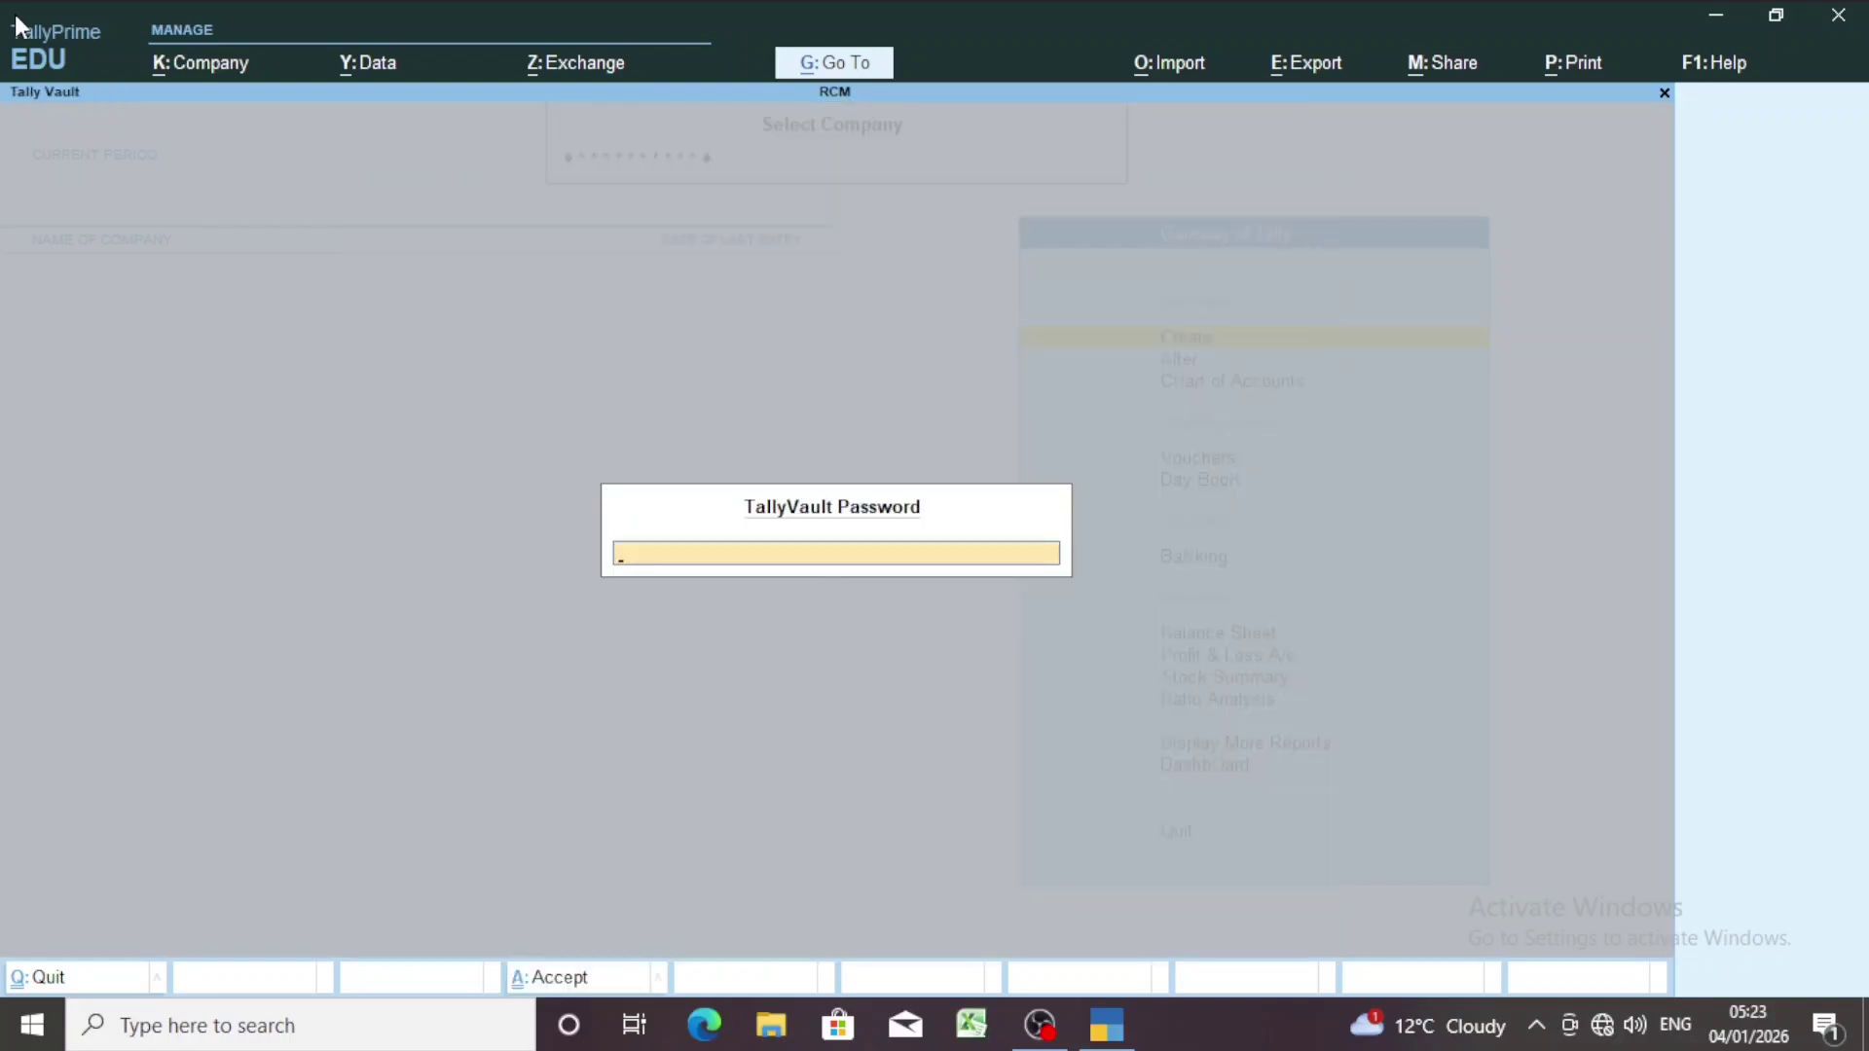
key(Return)
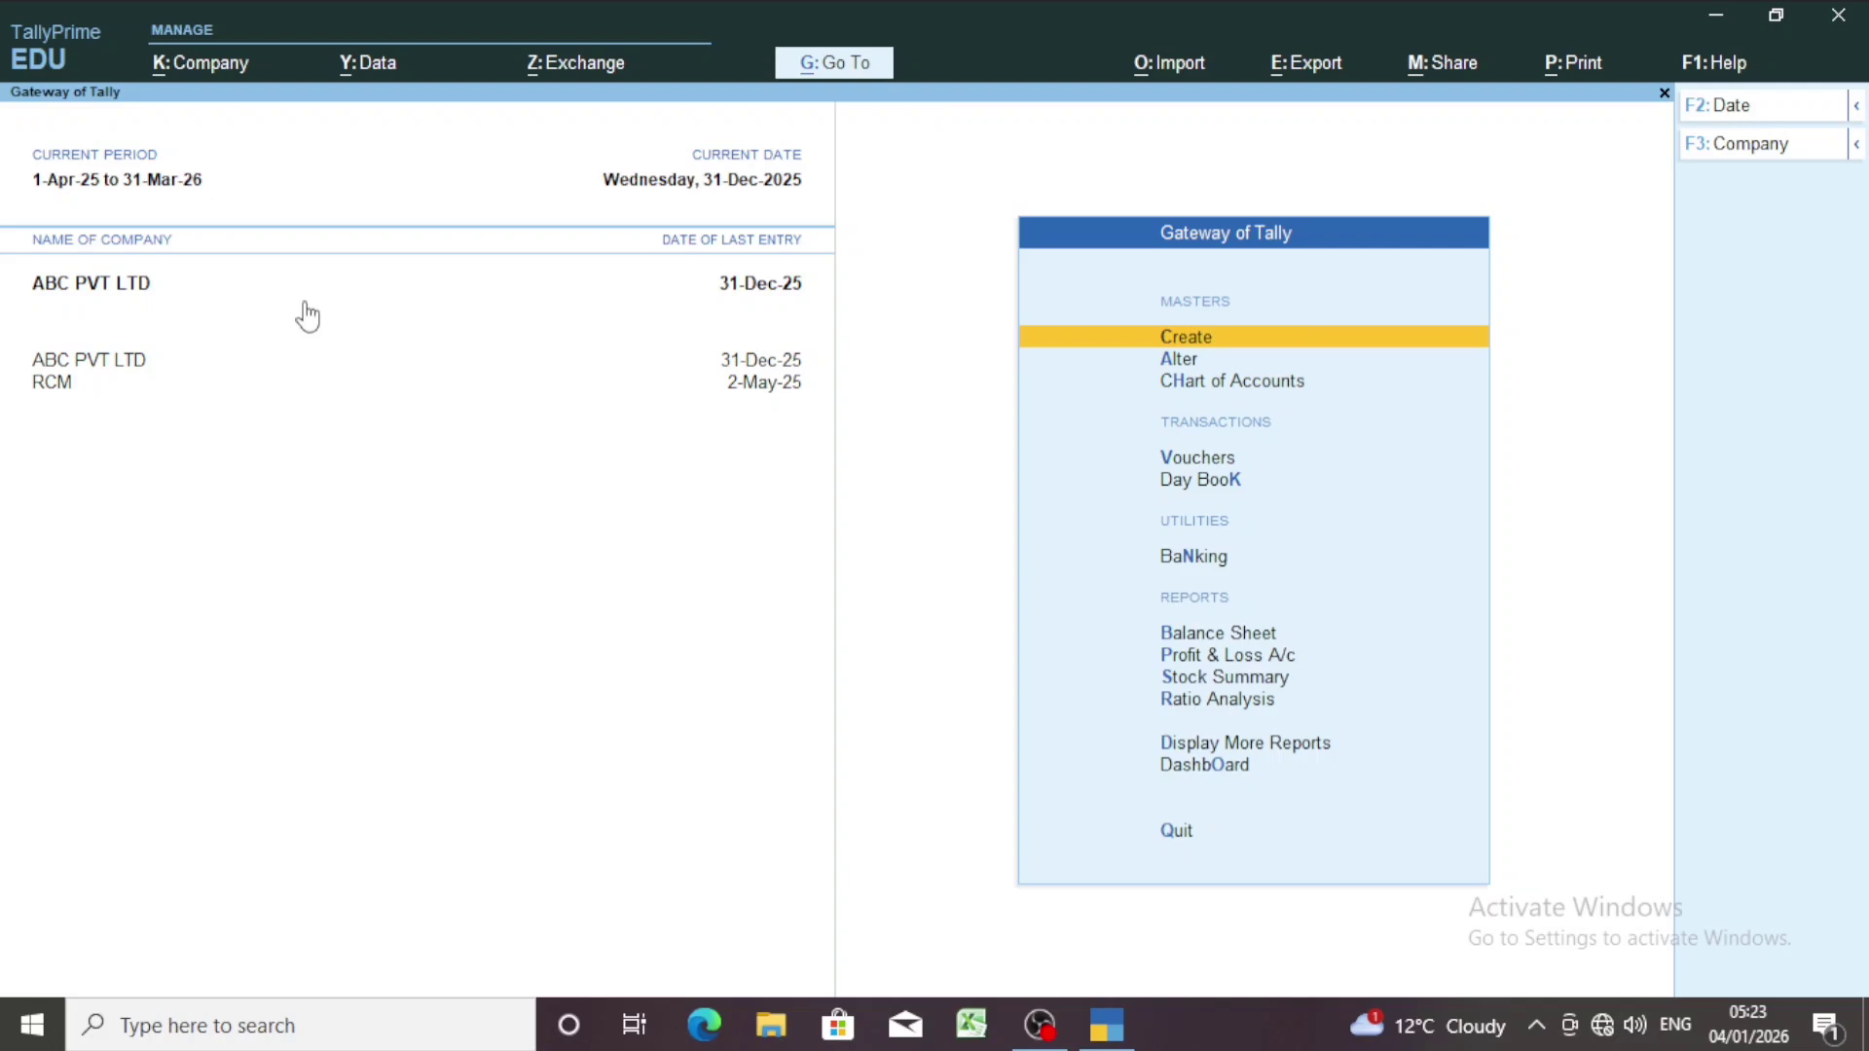
Start a new Payment voucher, No. 9, for ABC PVT LTD from Vouchers.
key(Down)
key(Down)
key(Down)
key(Down)
key(Up)
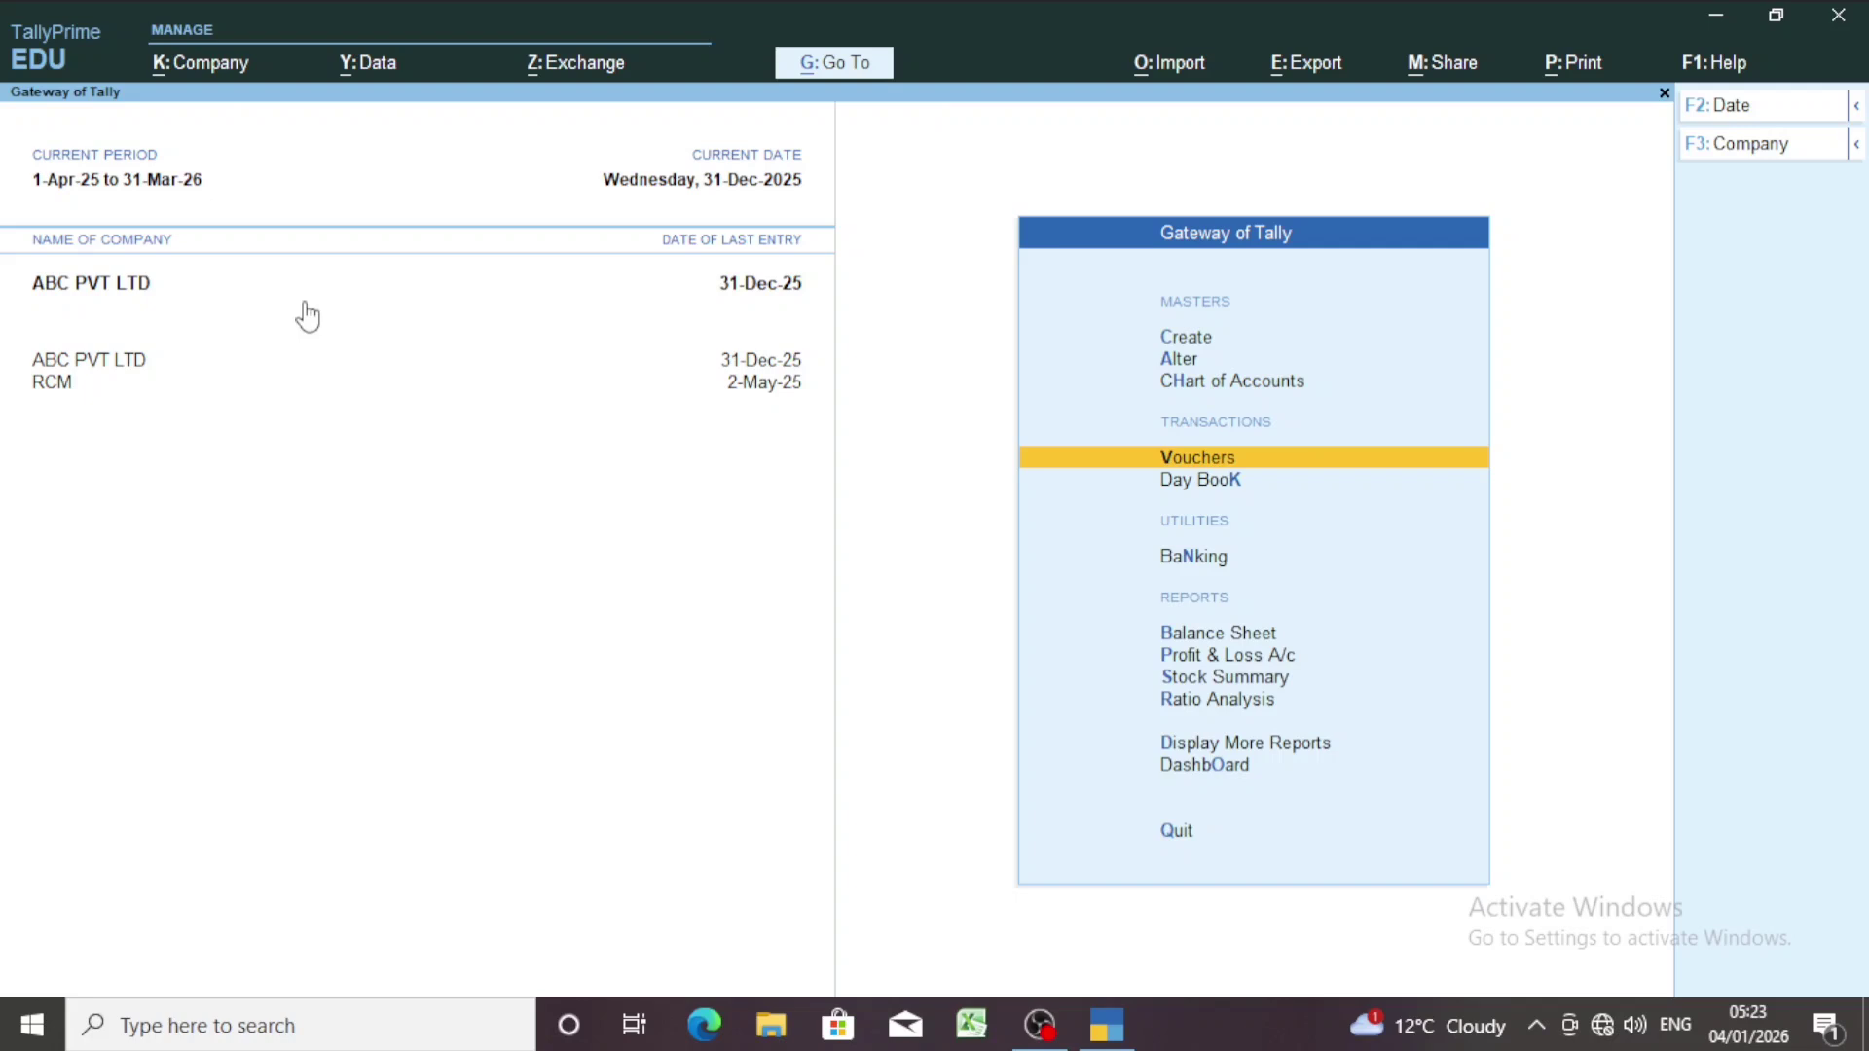
key(Return)
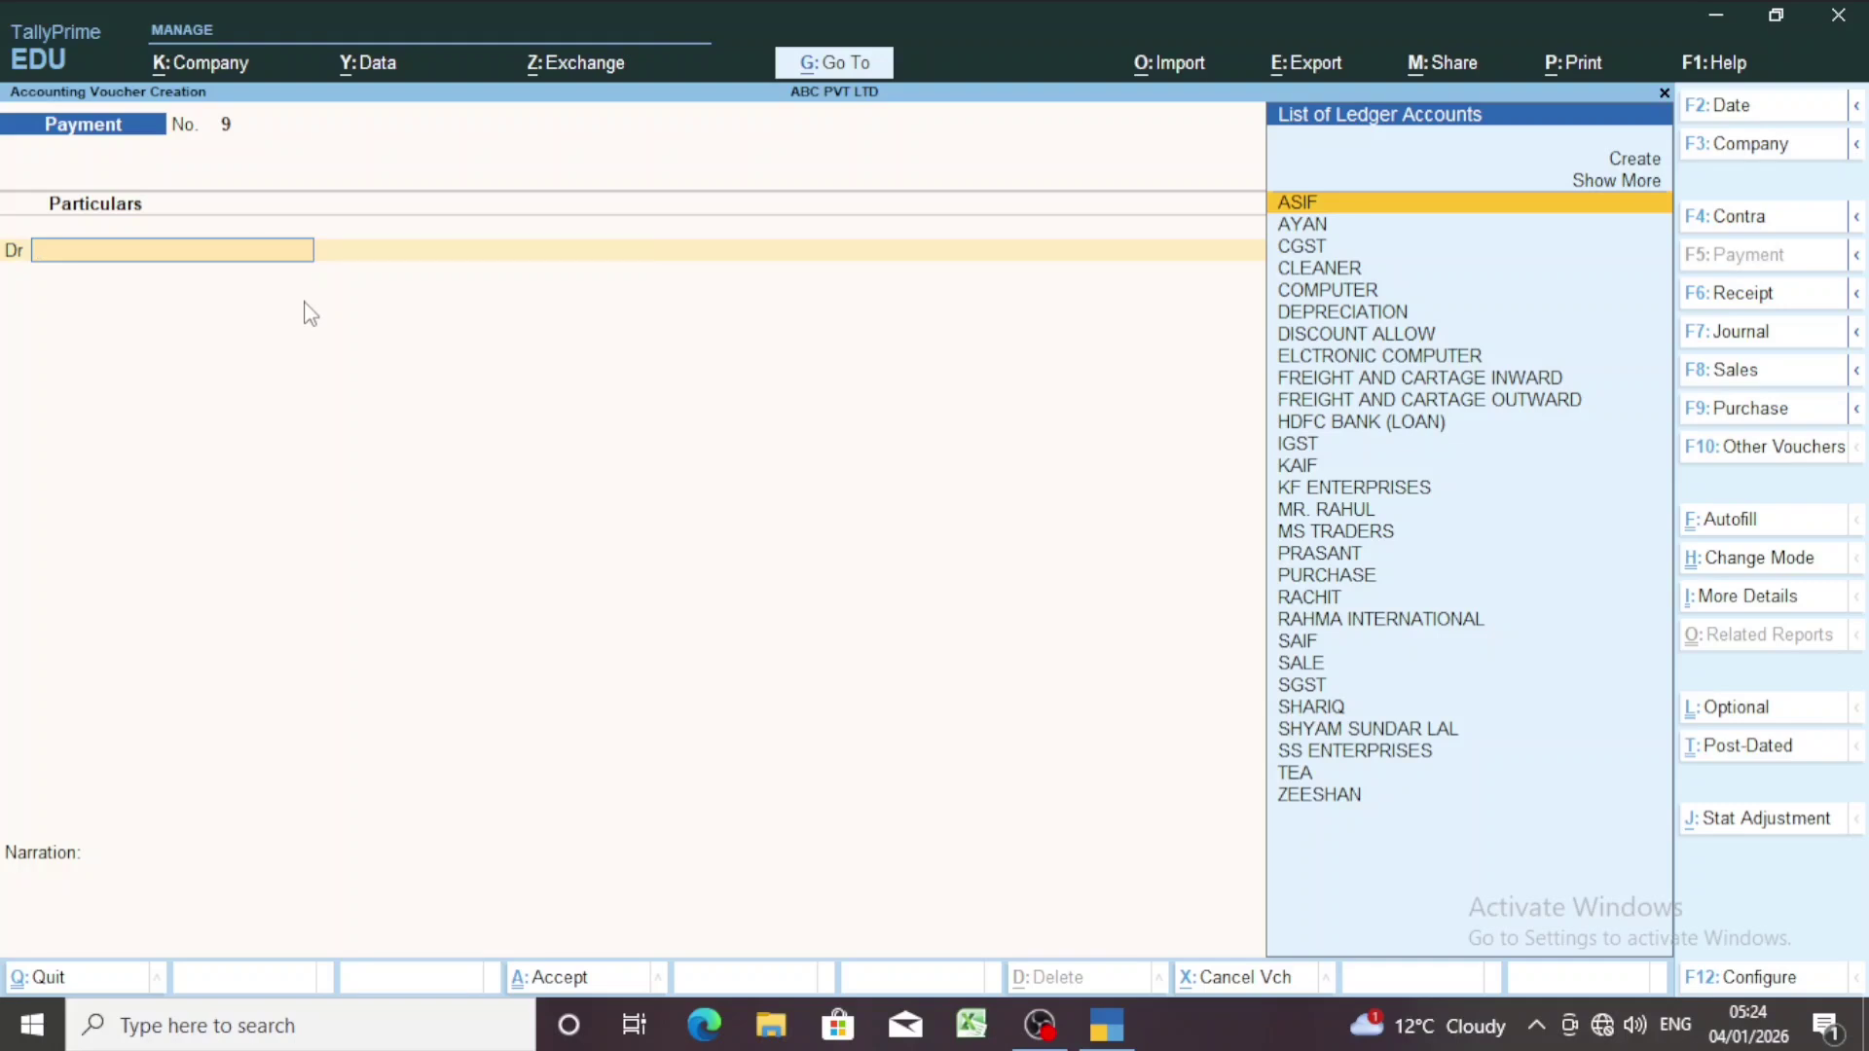
Change Payment voucher No. 9's date to 1 January 2026 (1.1).
key(F2)
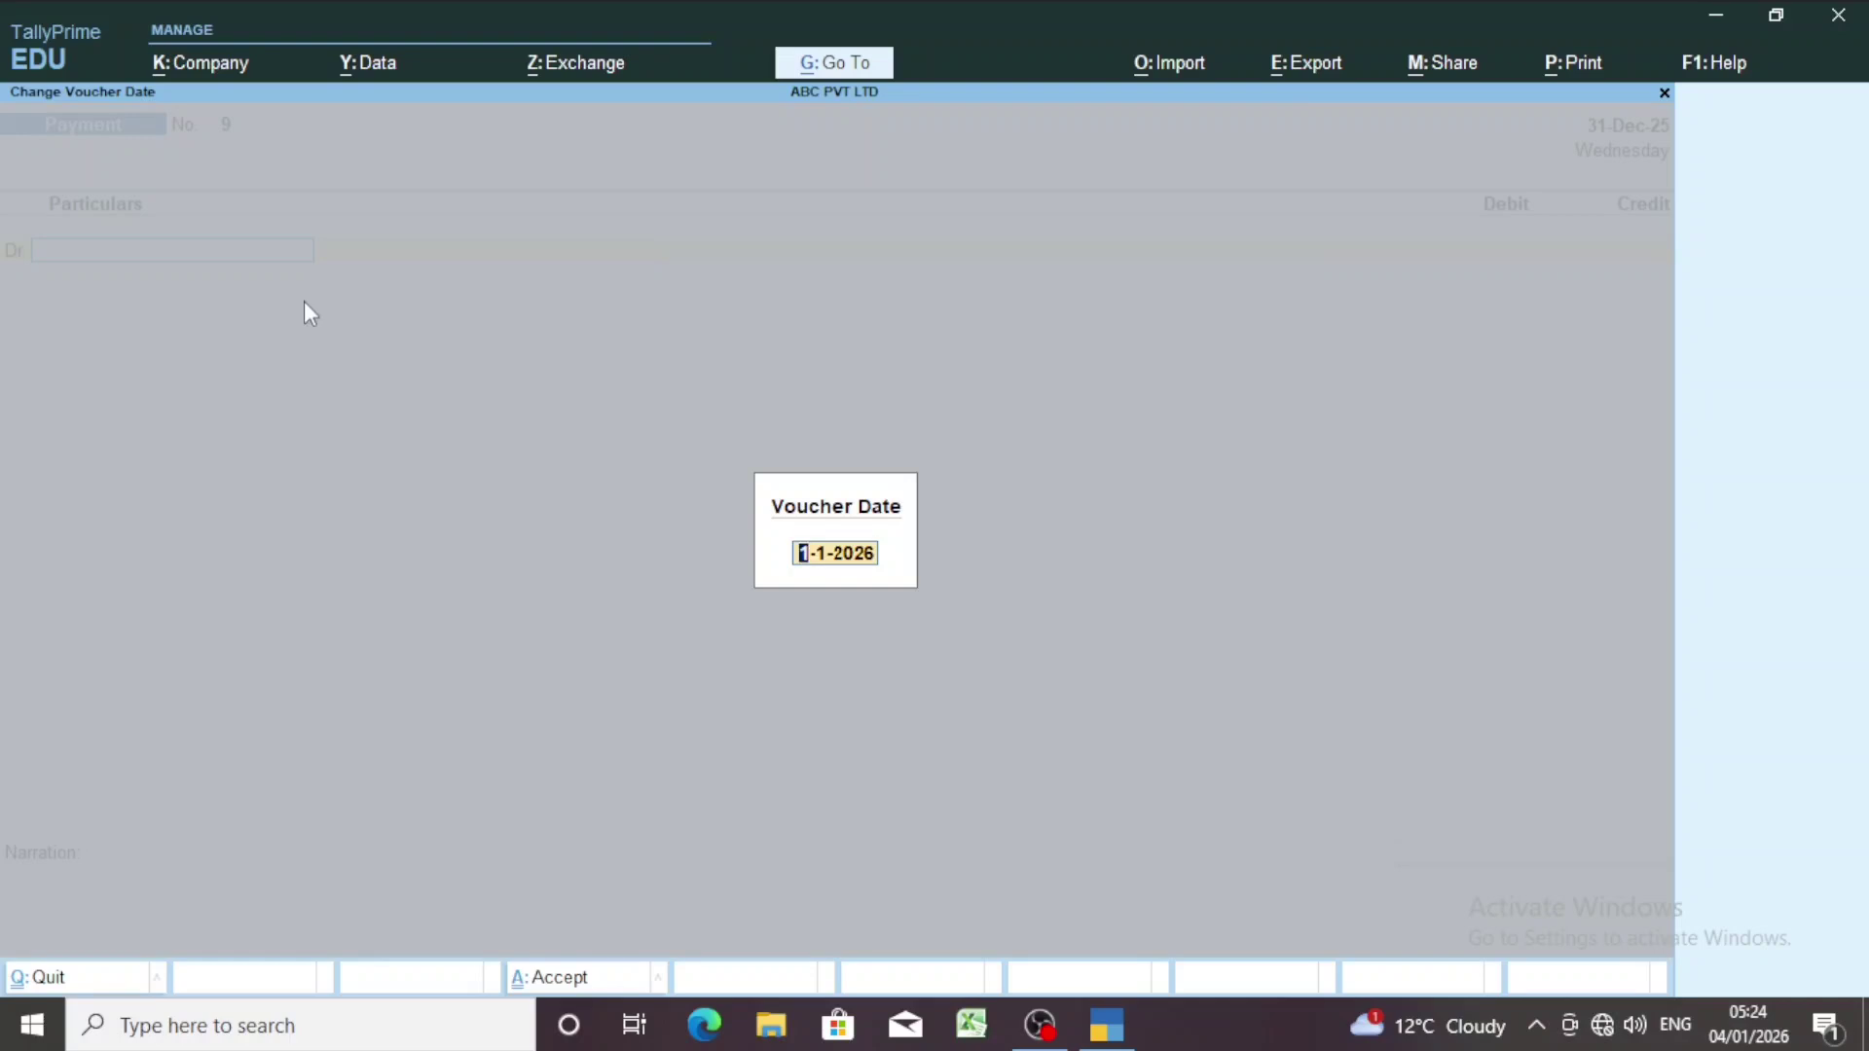
text(3)
key(BackSpace)
text(1.1)
key(Return)
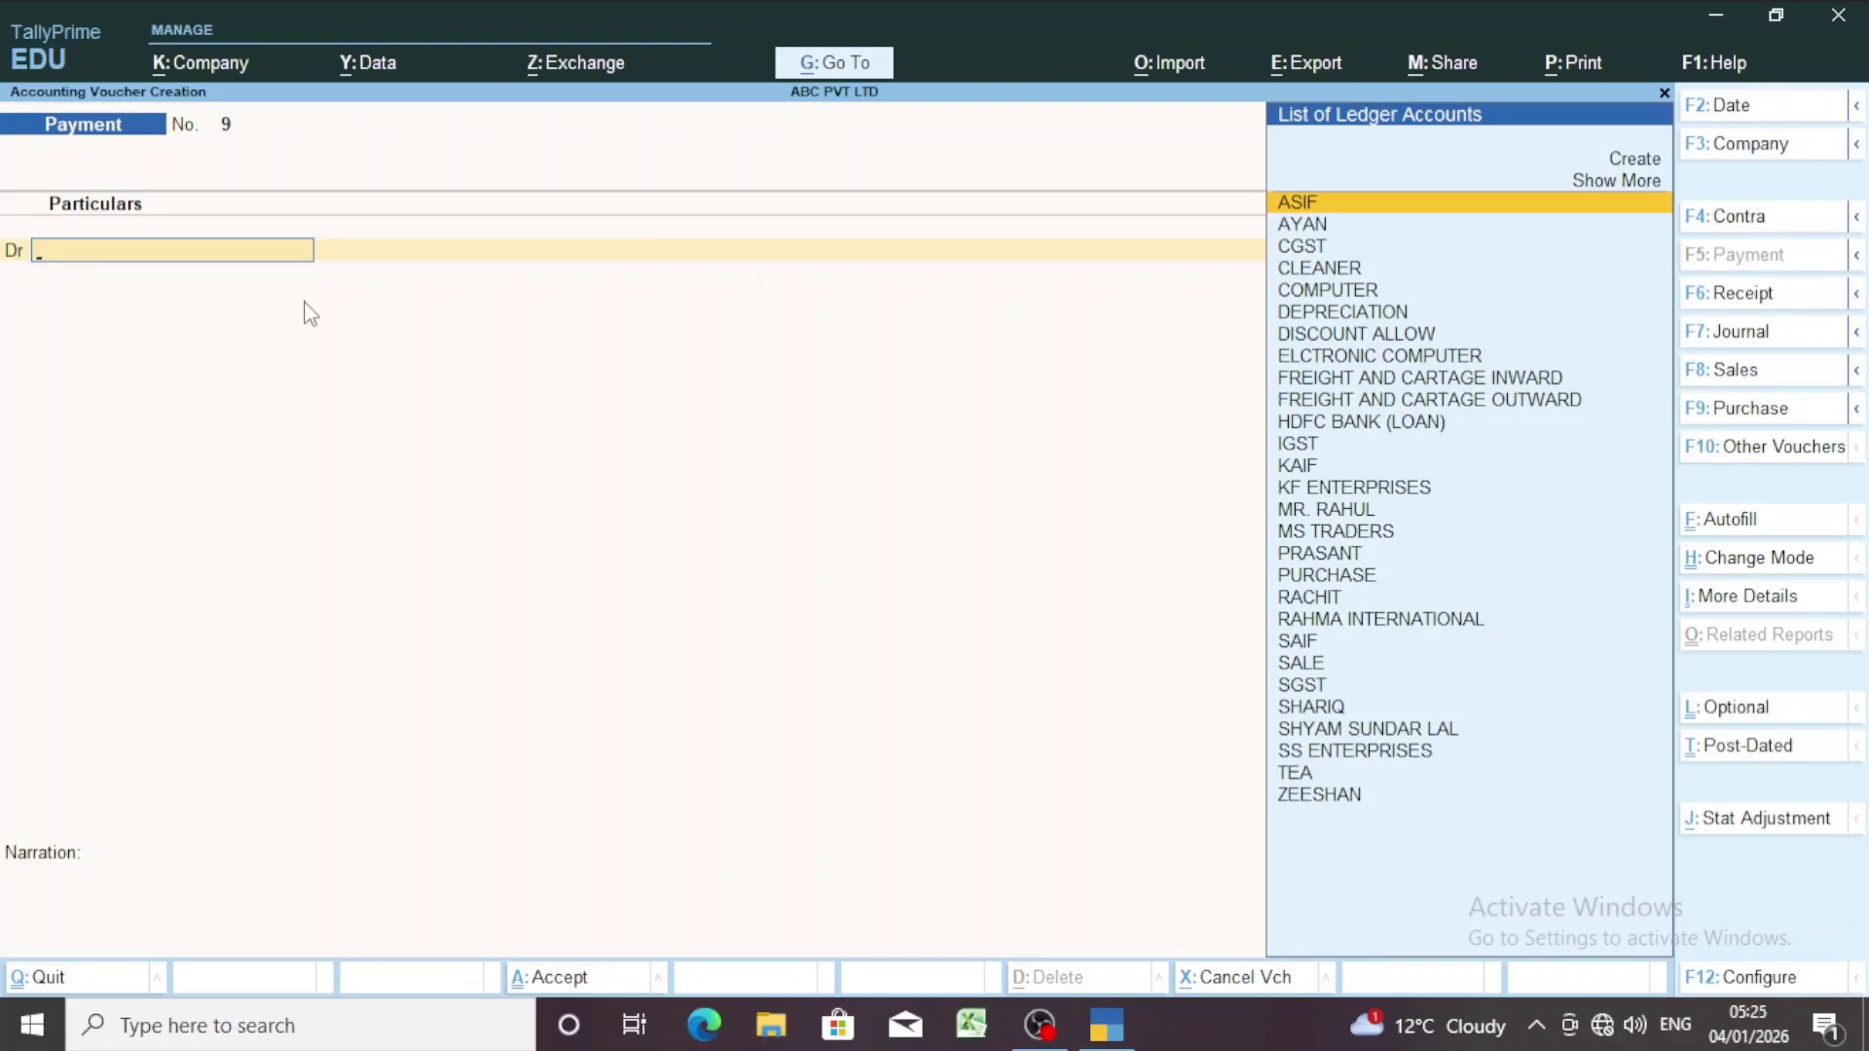
Create a DRAWING ledger under Capital Account from within the voucher's debit line.
key(alt)
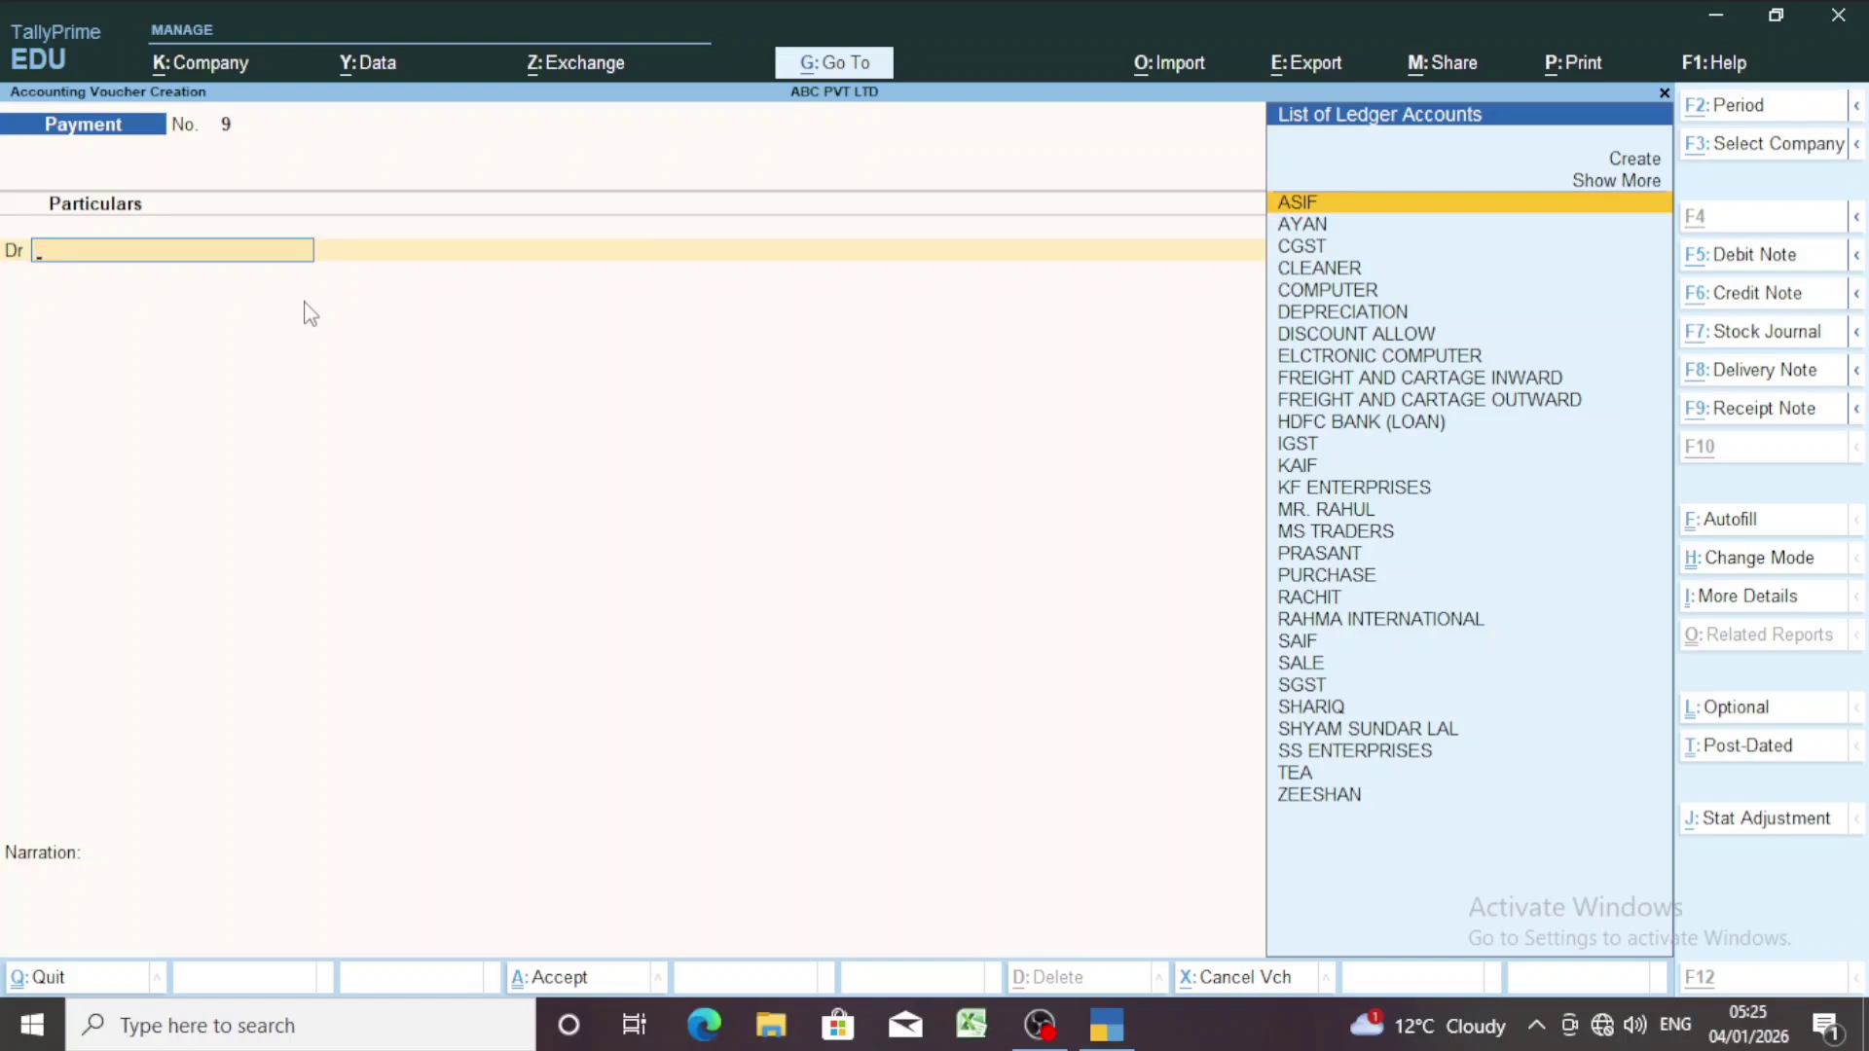
key(alt+c)
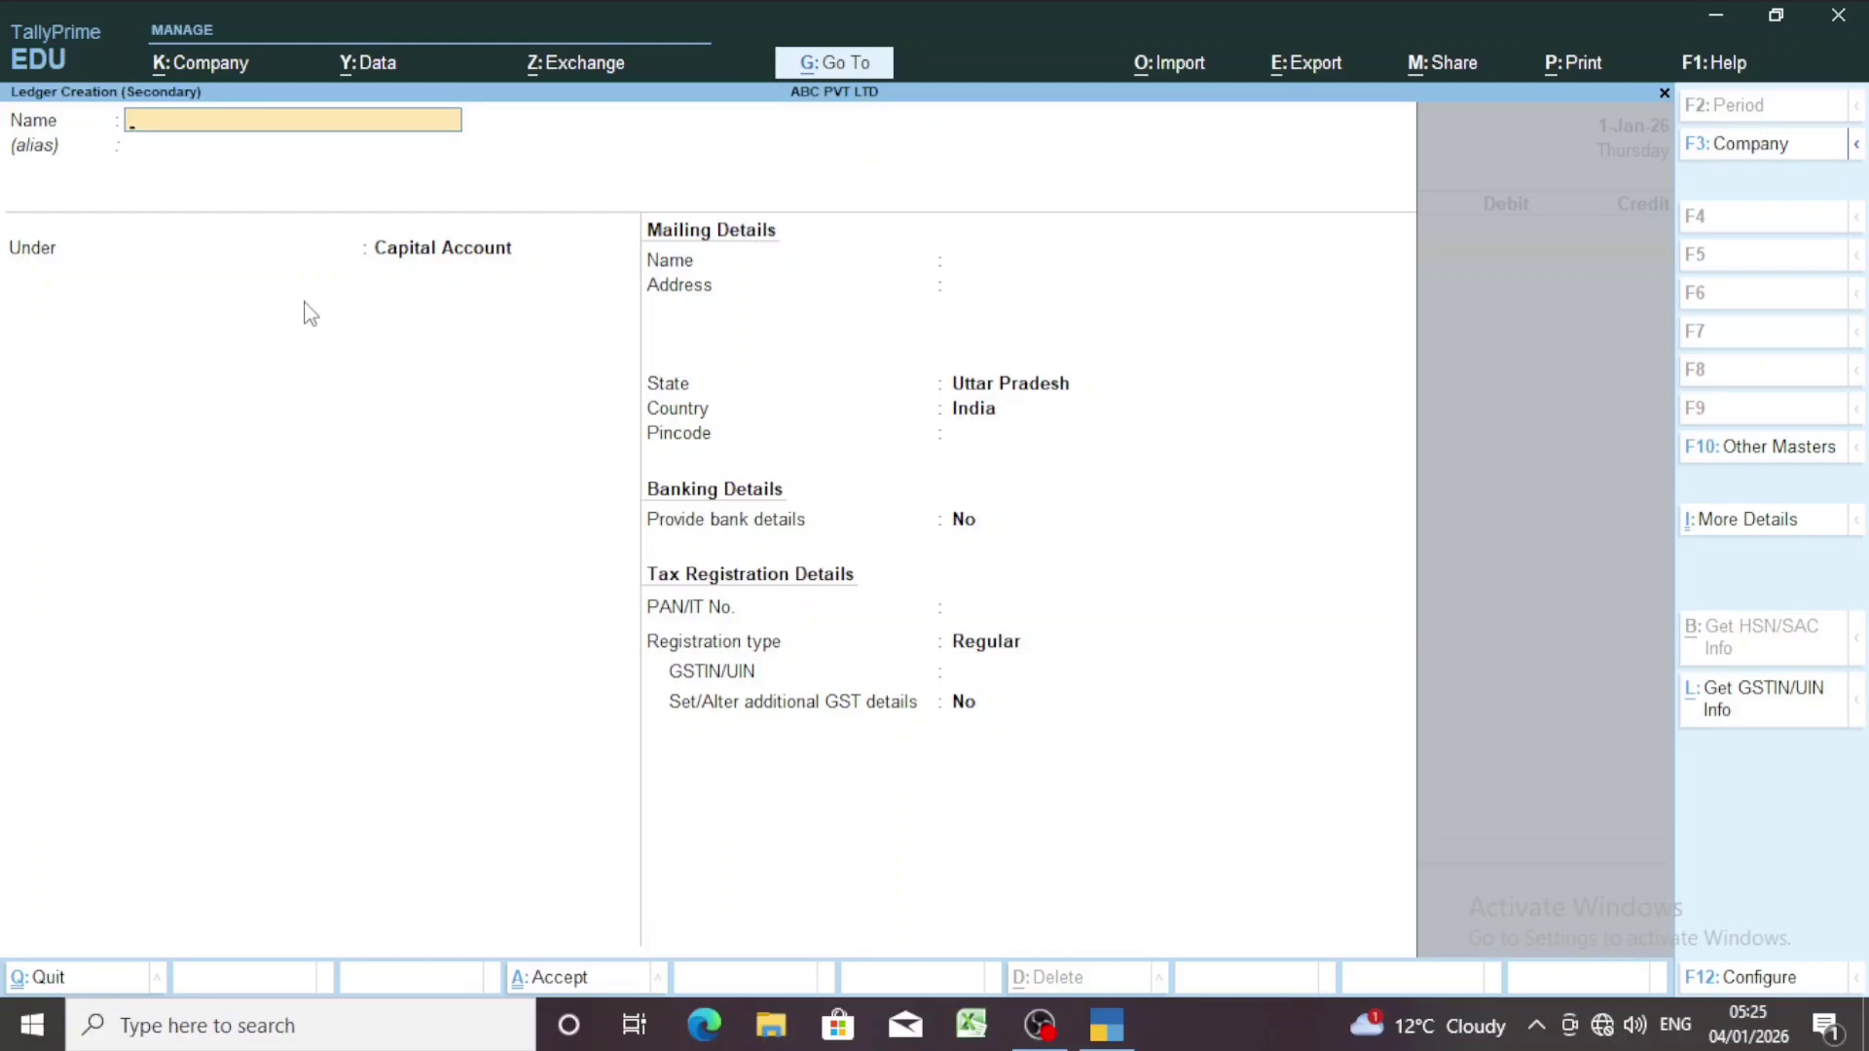
text(DRAWING)
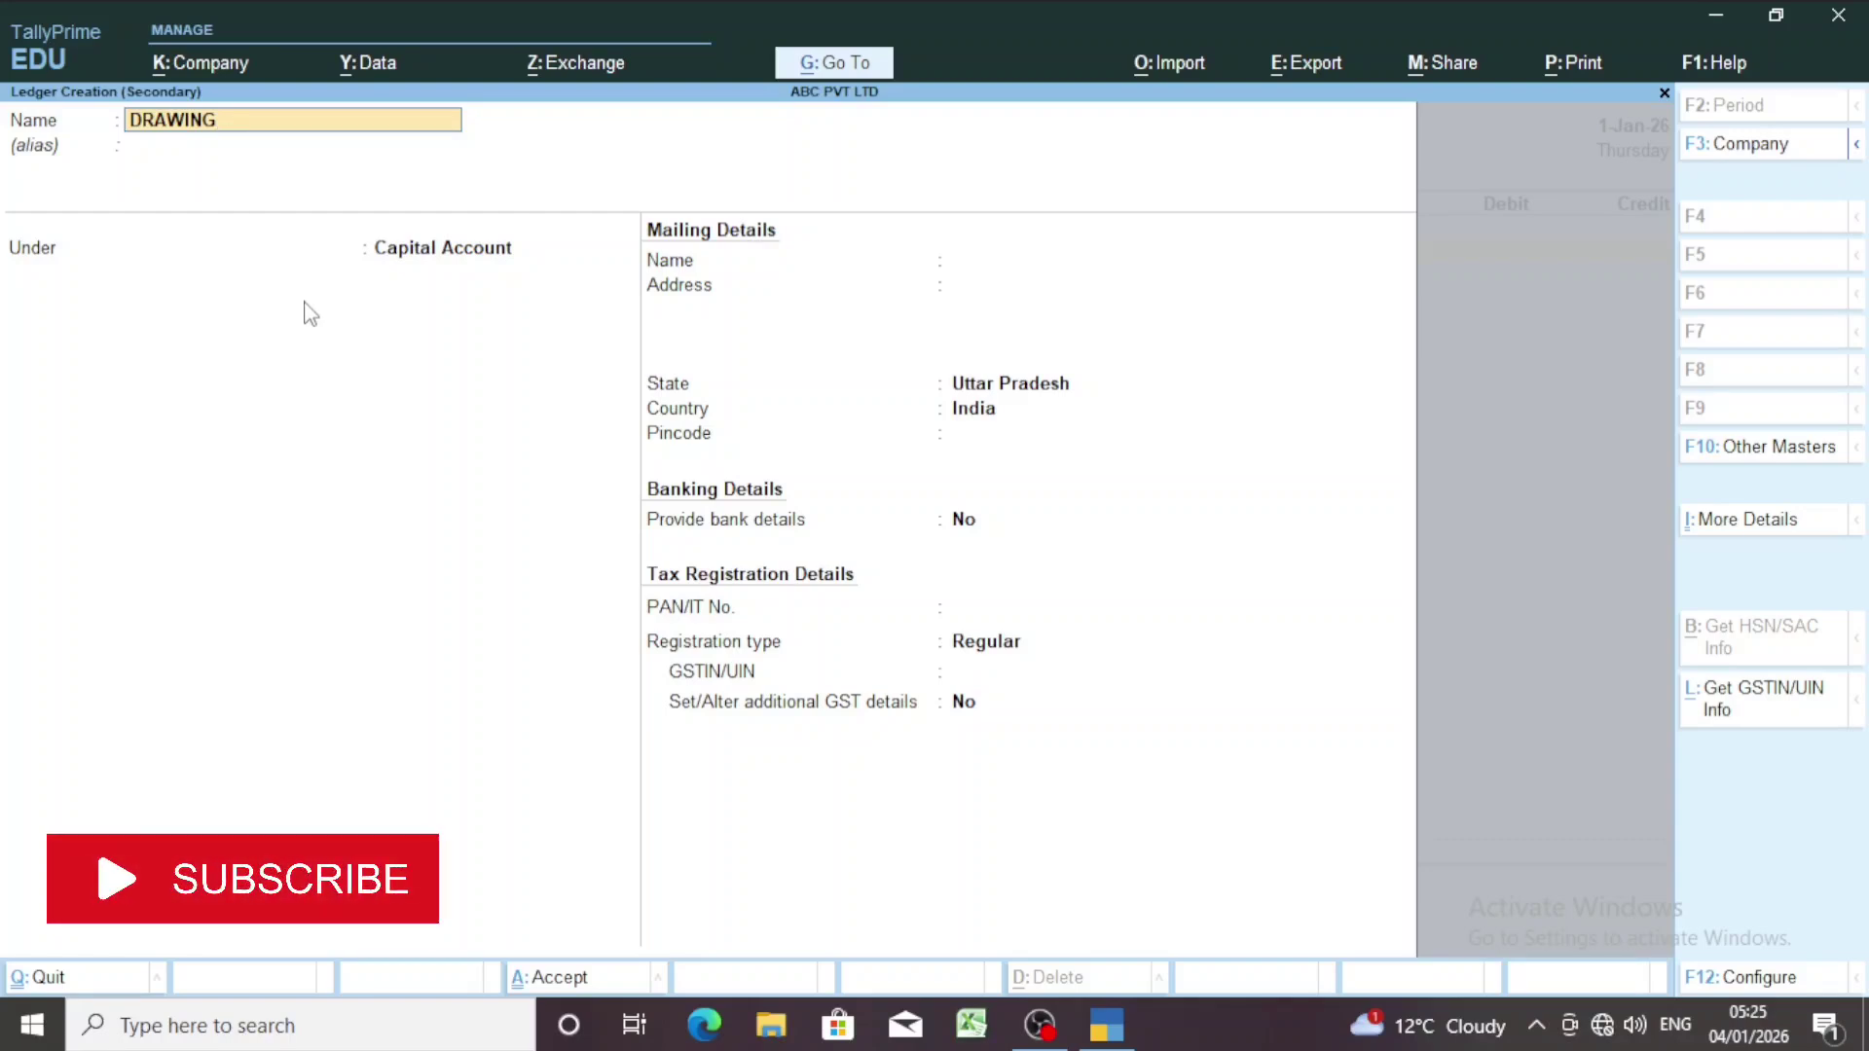
key(Return)
key(Return)
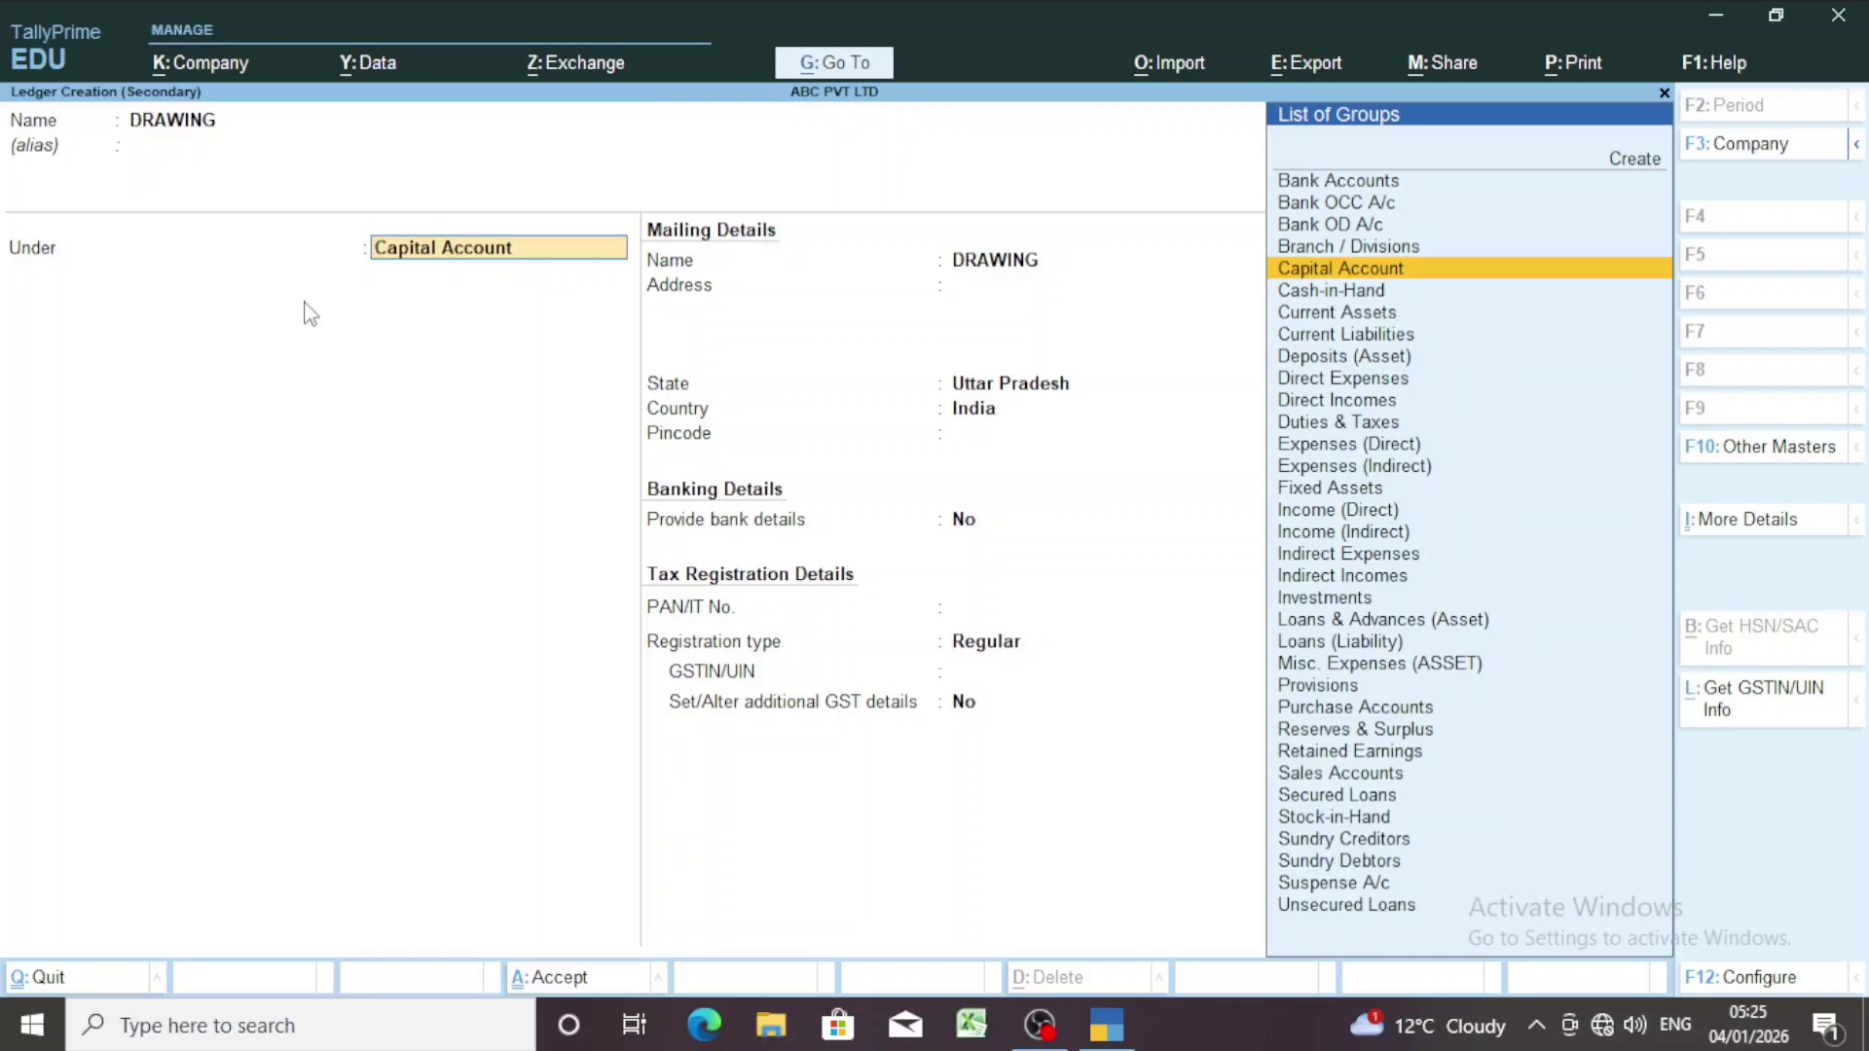
key(Return)
key(Return)
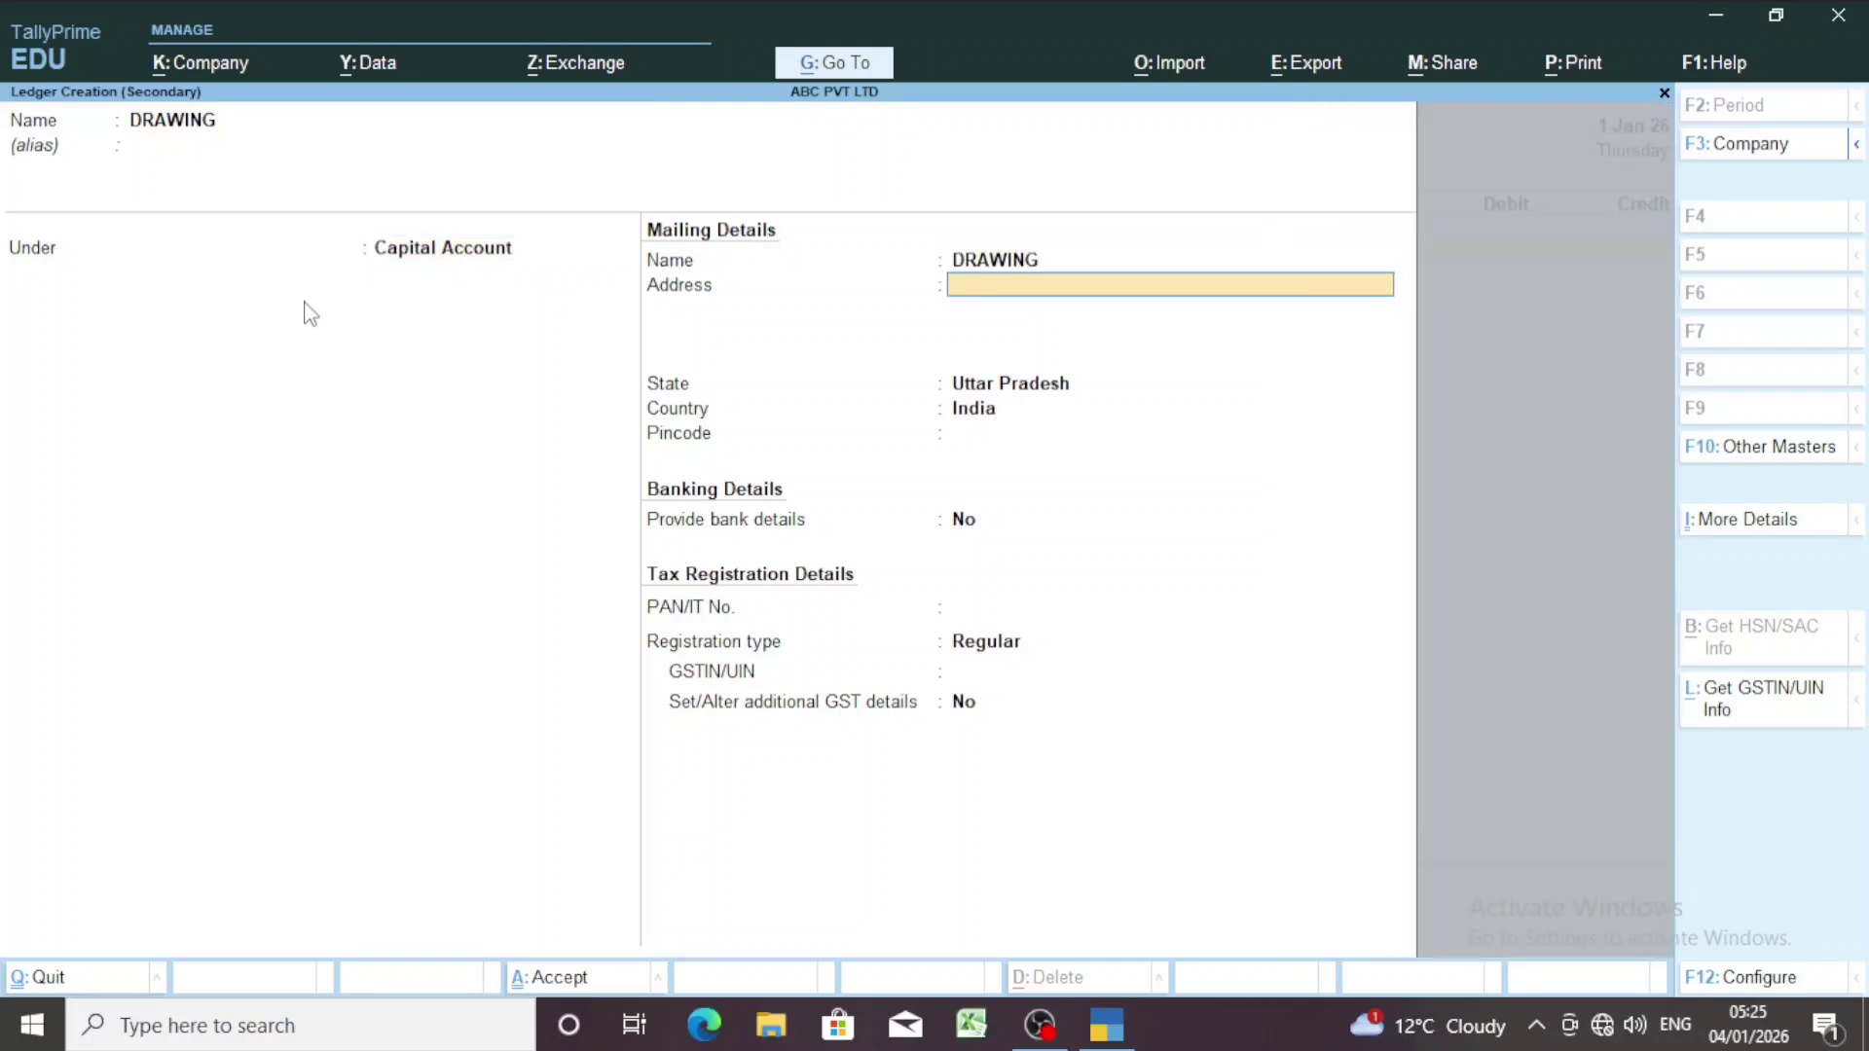
key(Return)
key(Return)
key(Return)
key(Return)
key(Return)
key(Return)
key(Return)
key(Return)
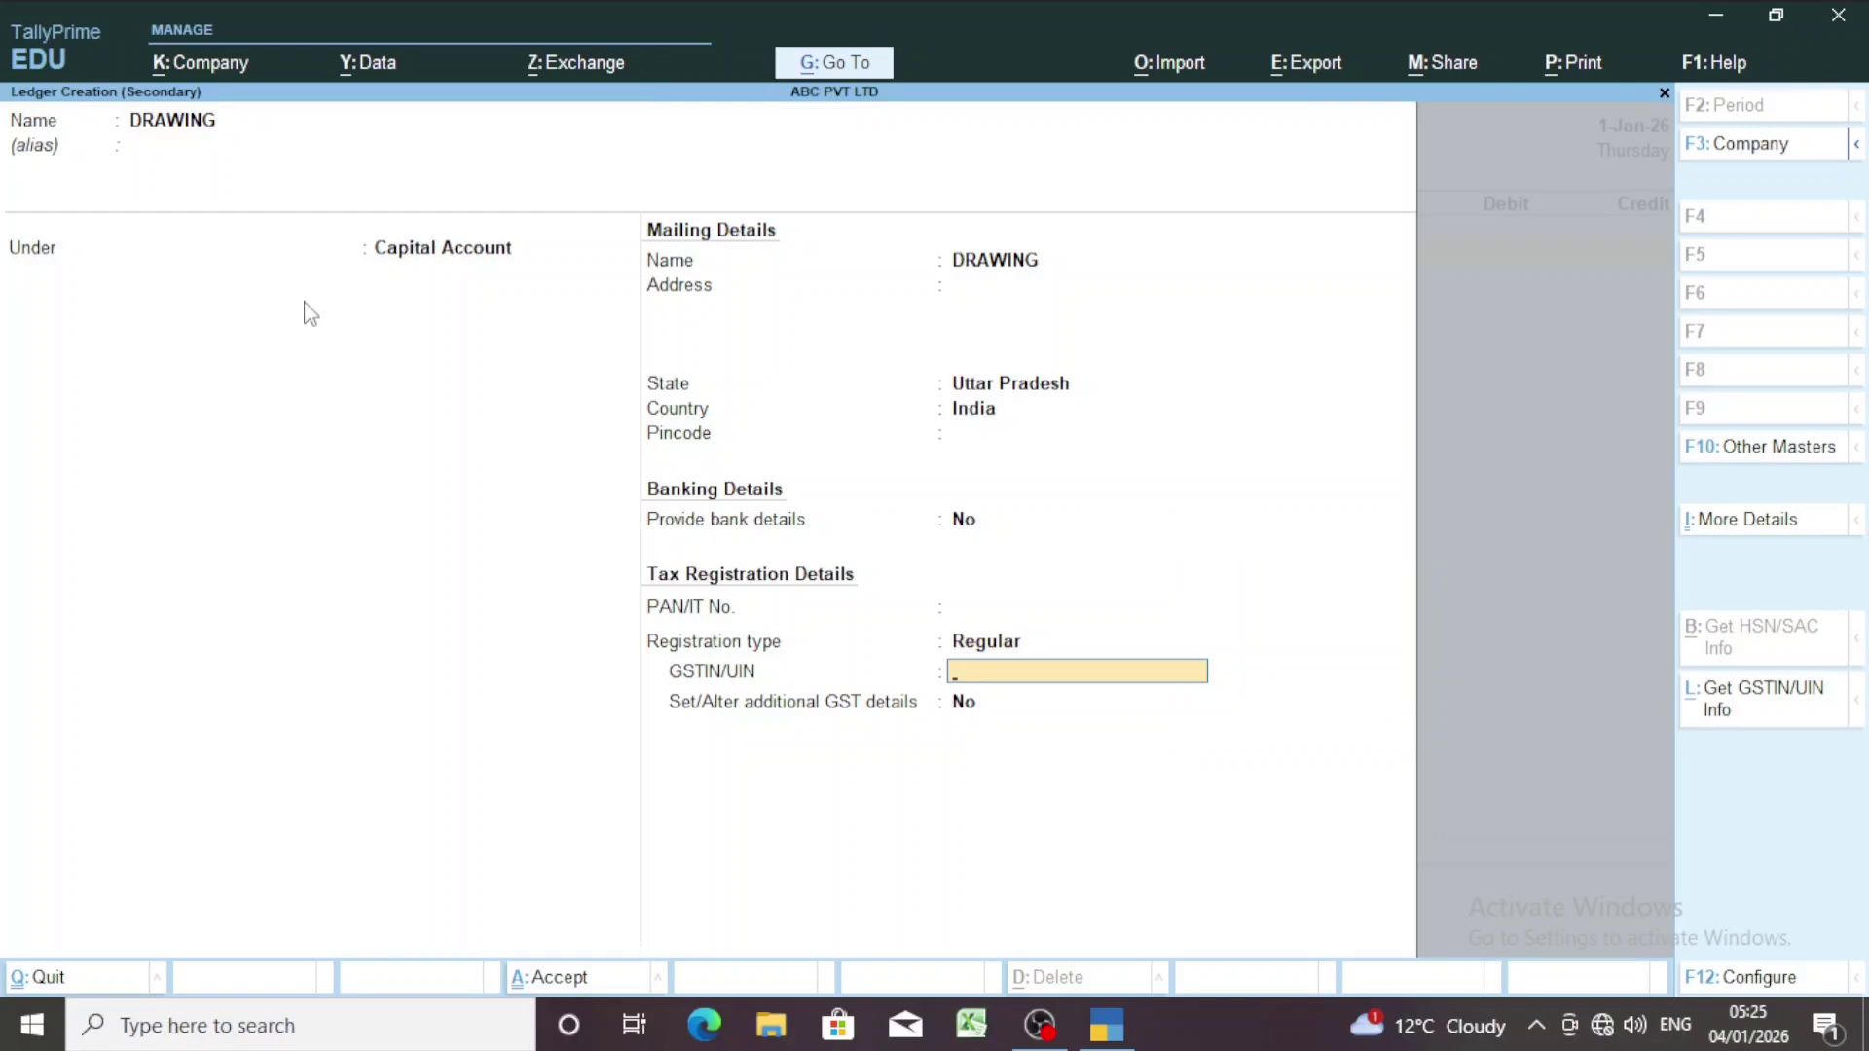
key(Return)
key(Return)
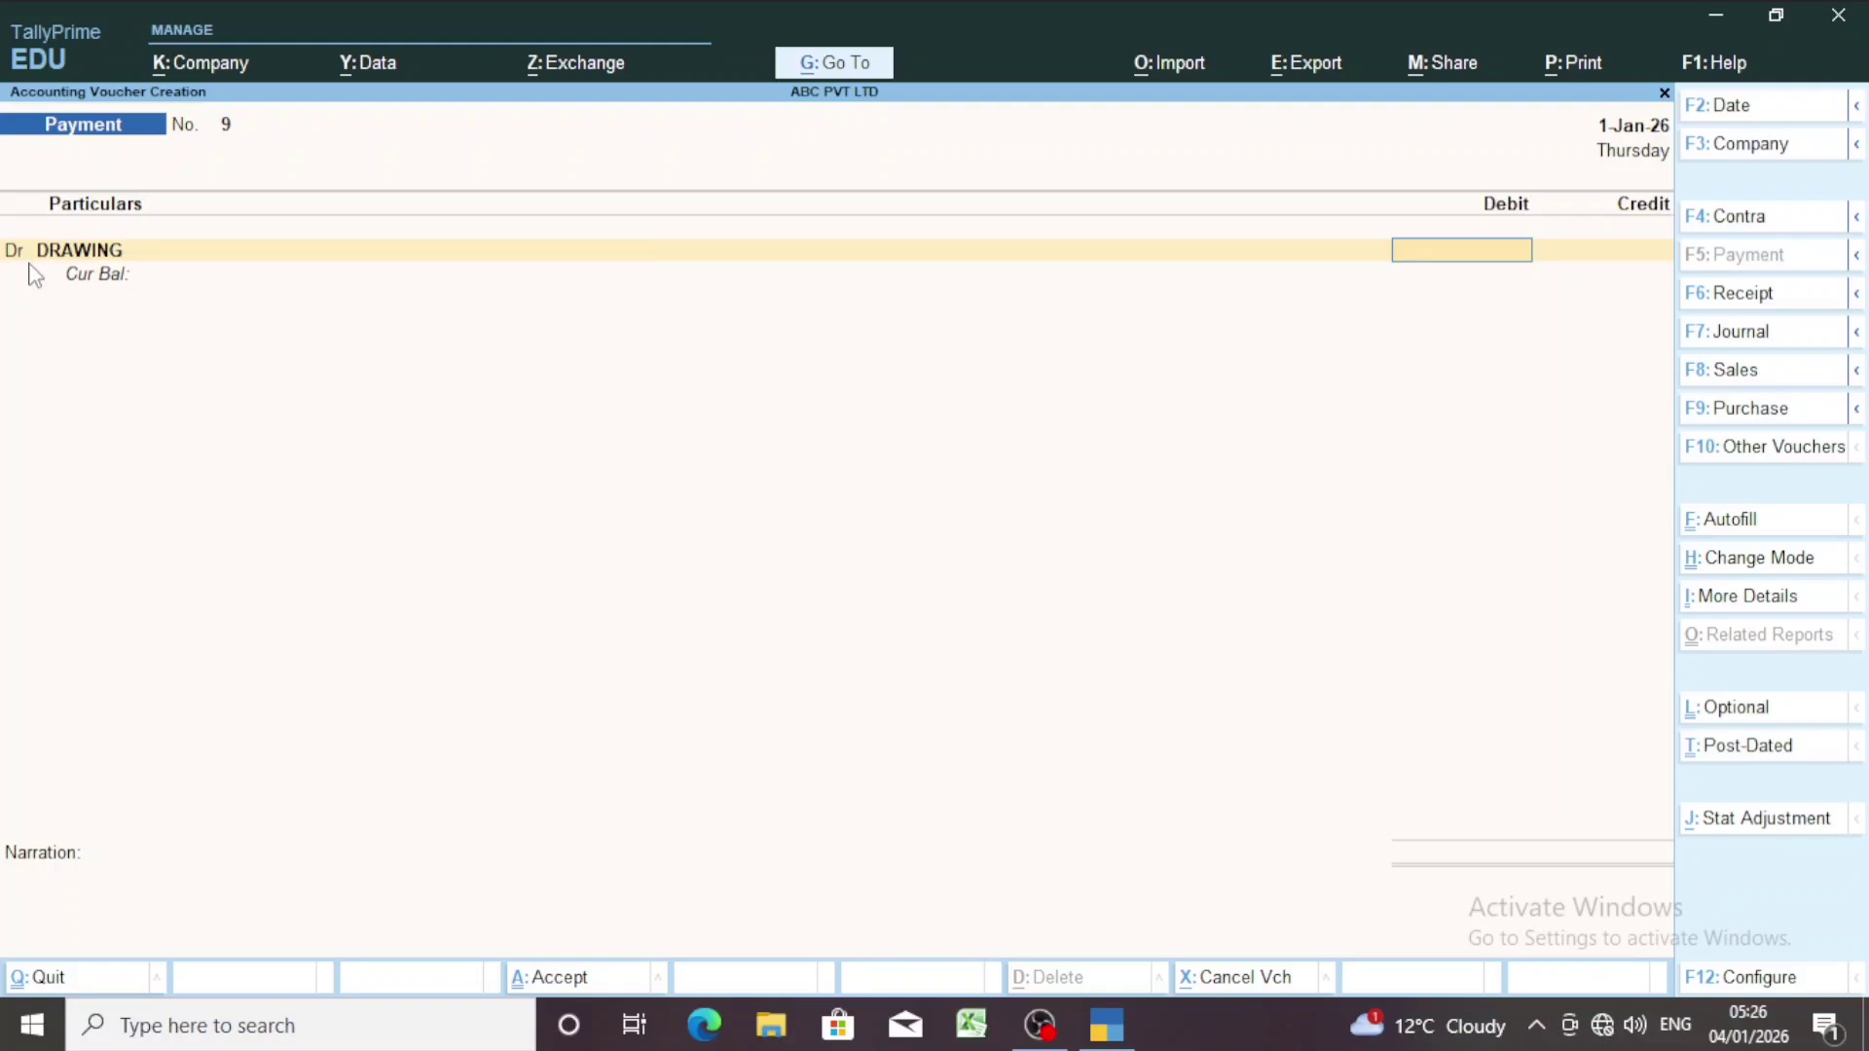
Debit DRAWING 10,000.00 and keep the next line as a credit entry.
text(0000)
key(Return)
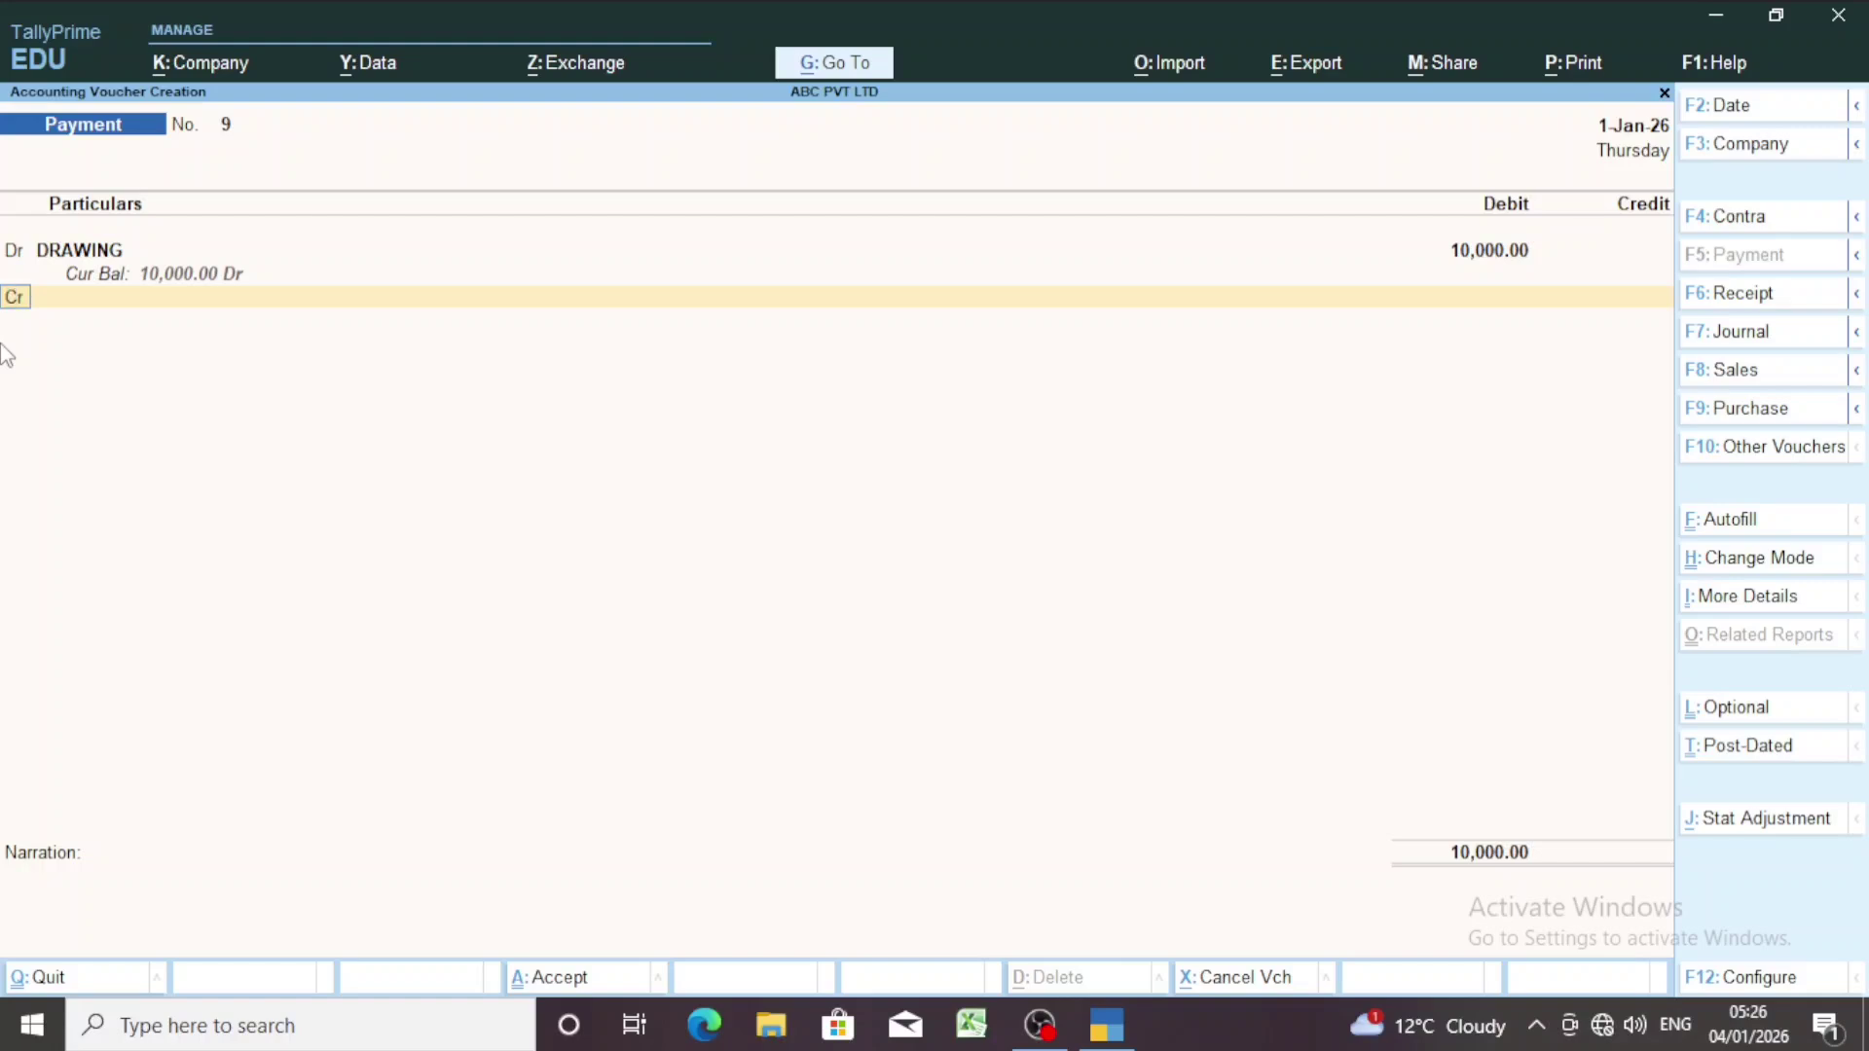
key(Return)
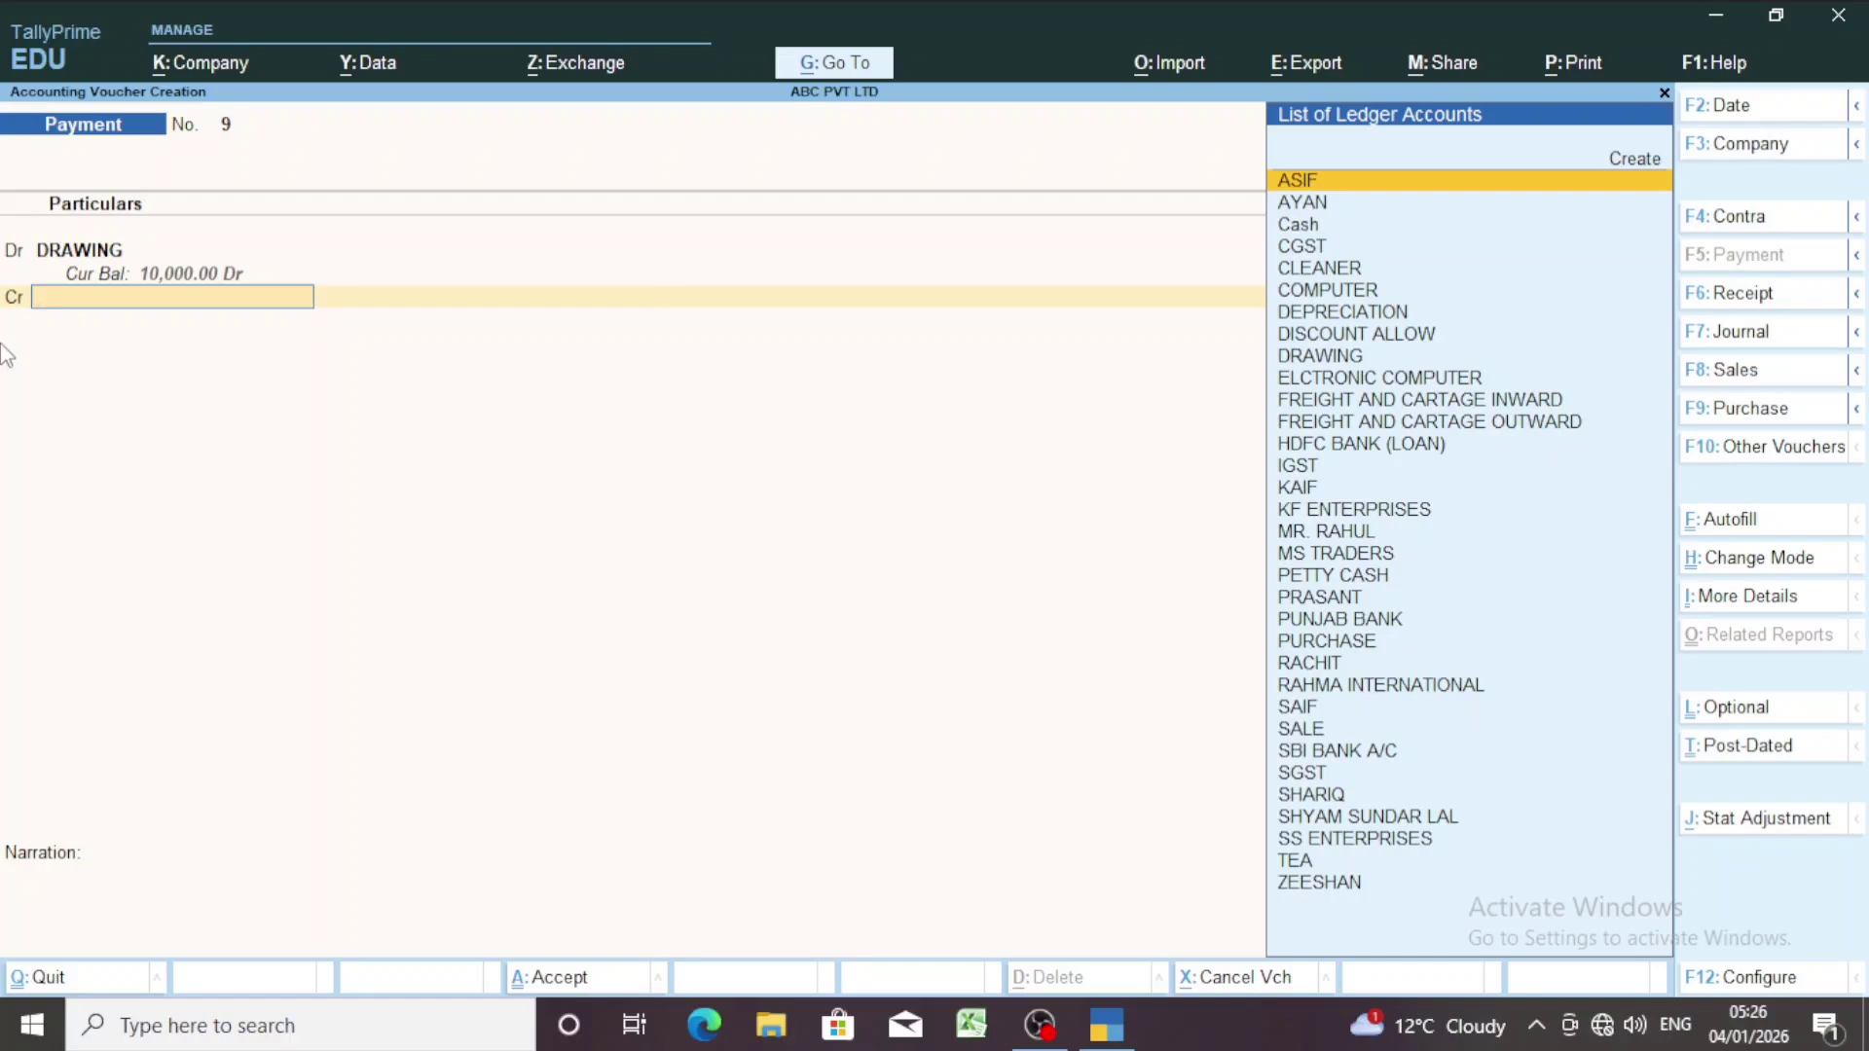
Credit Cash with the auto-filled 10,000.00 to balance the voucher.
text(CAS)
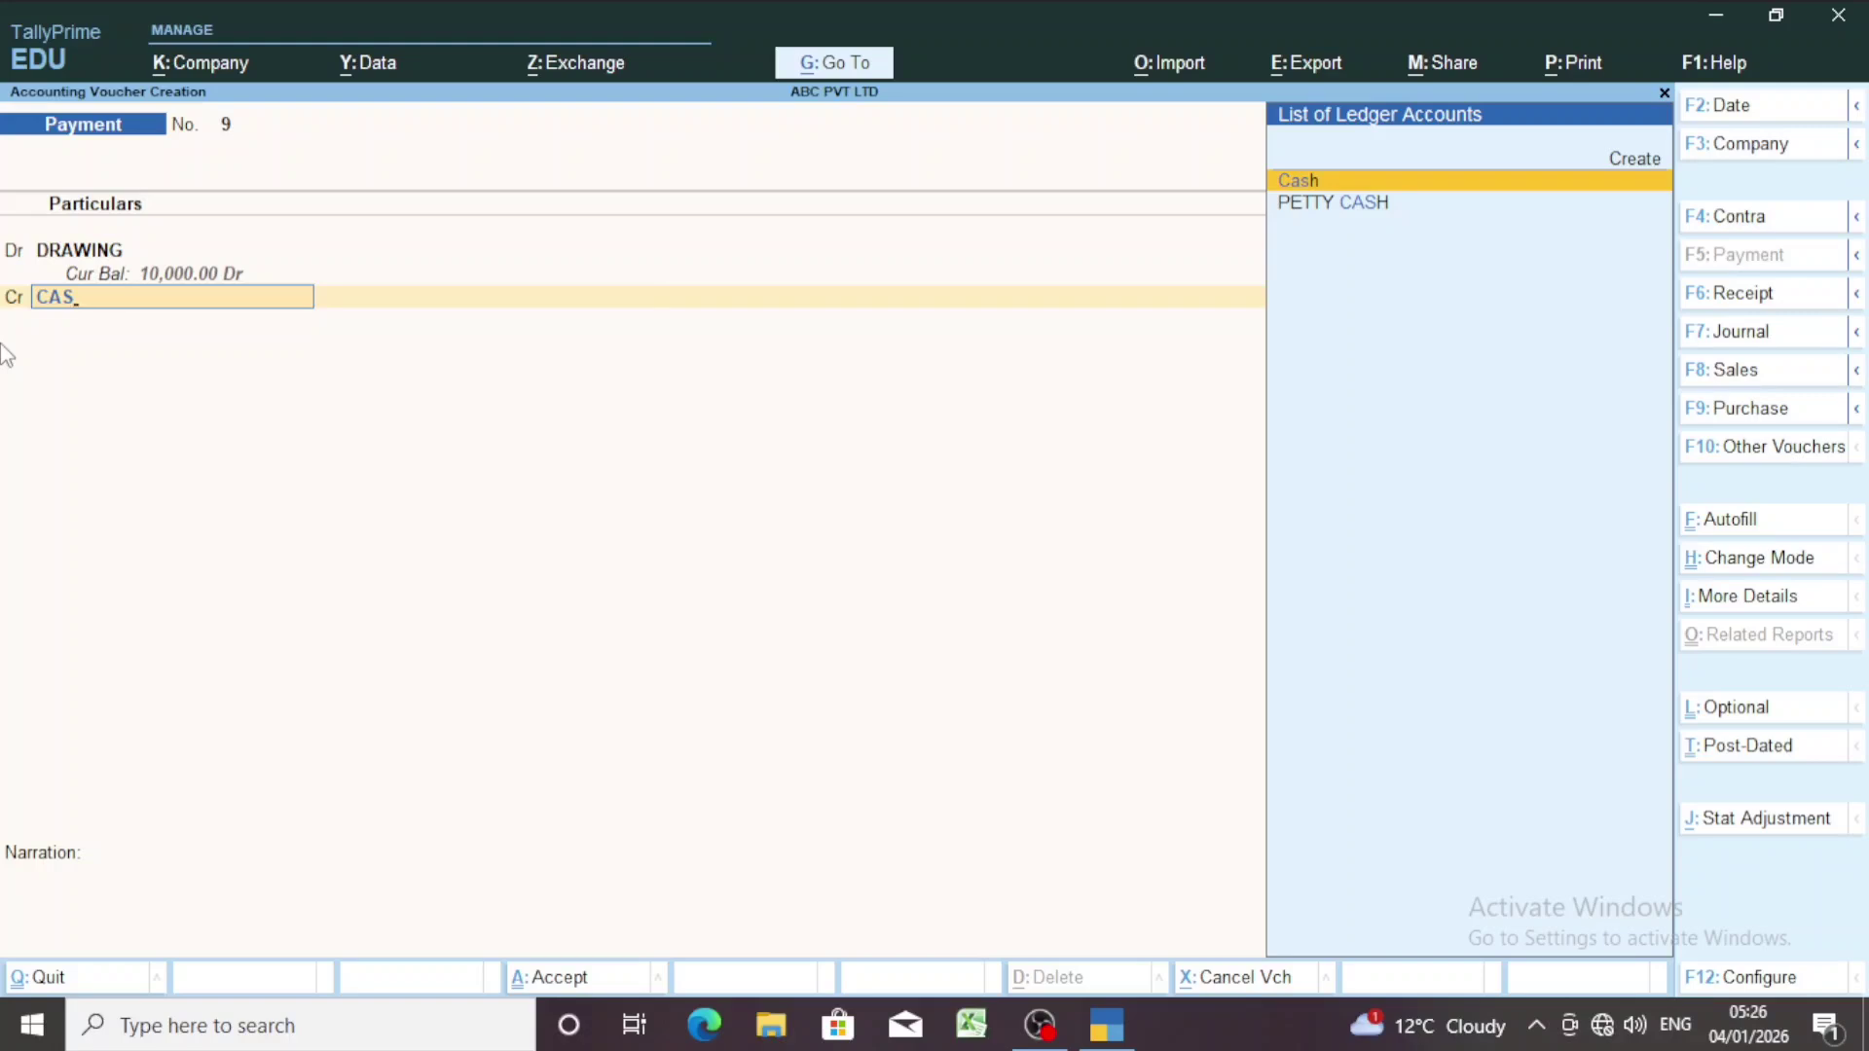
key(Return)
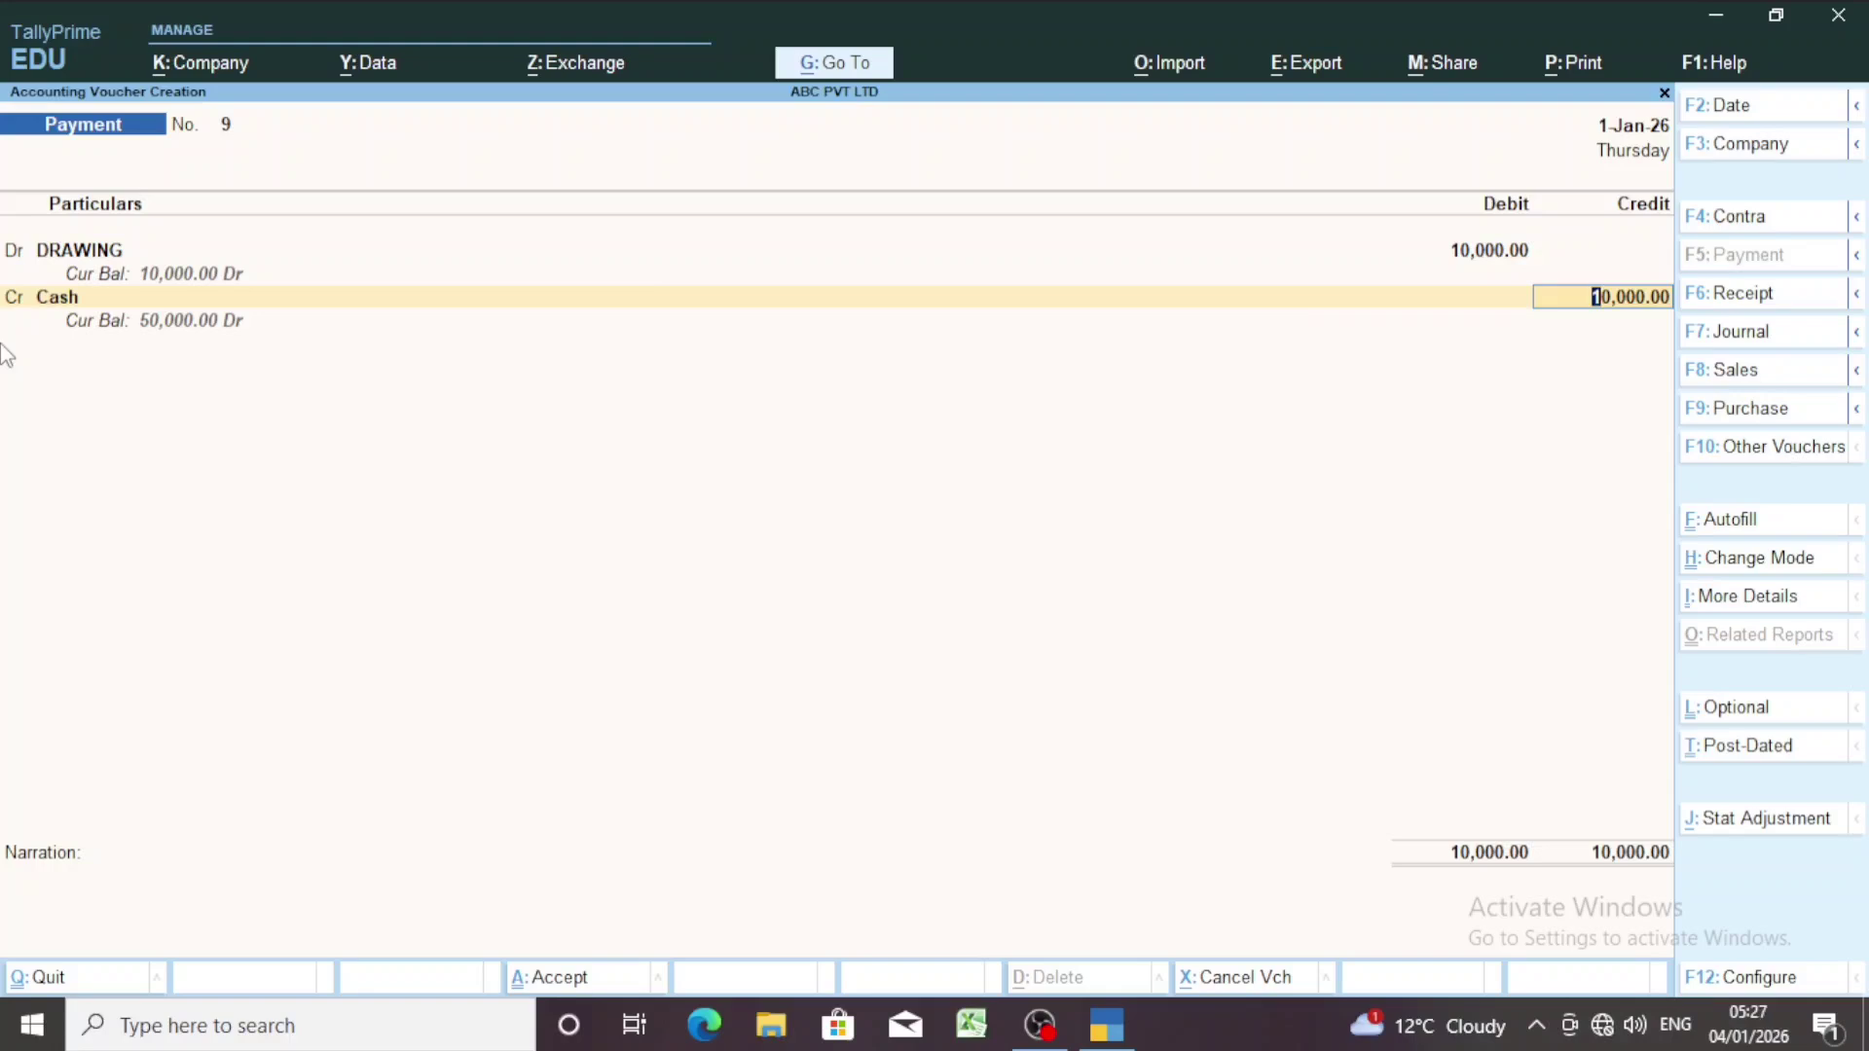
key(Return)
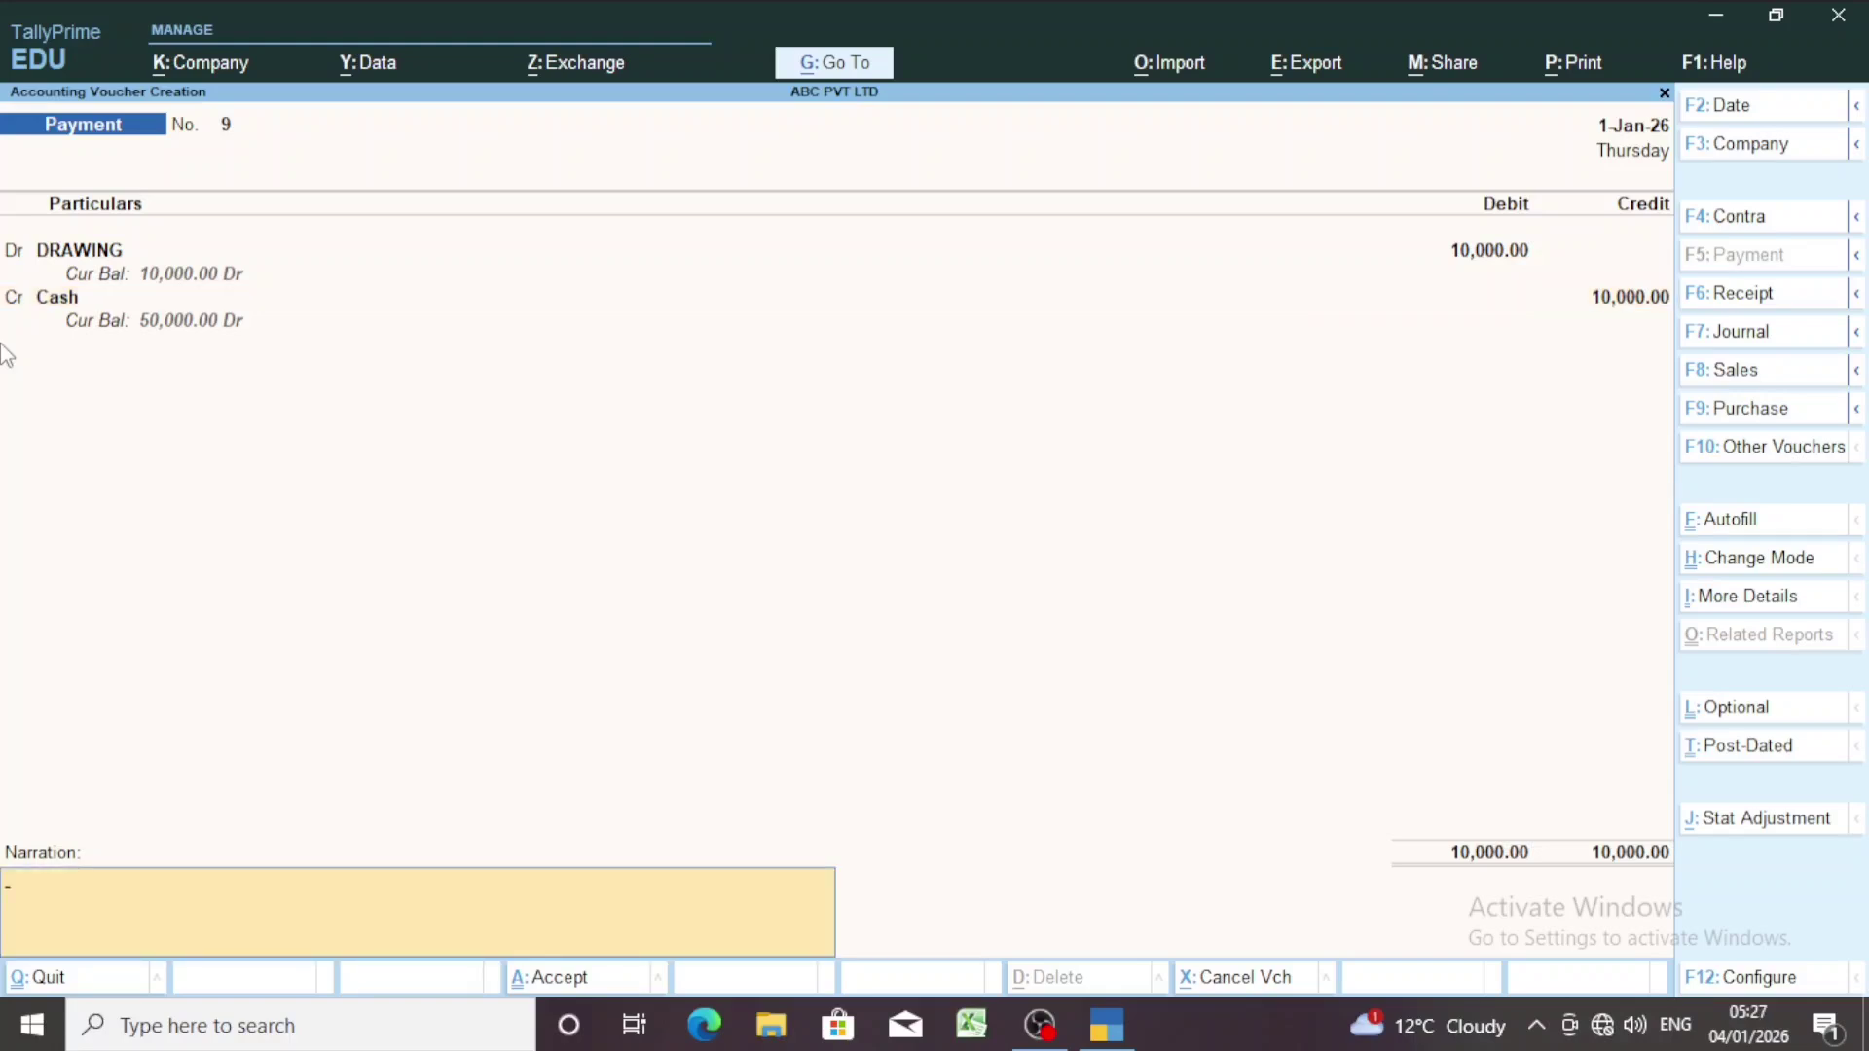
Decline finishing and step back through the entries to the Narration field.
key(Return)
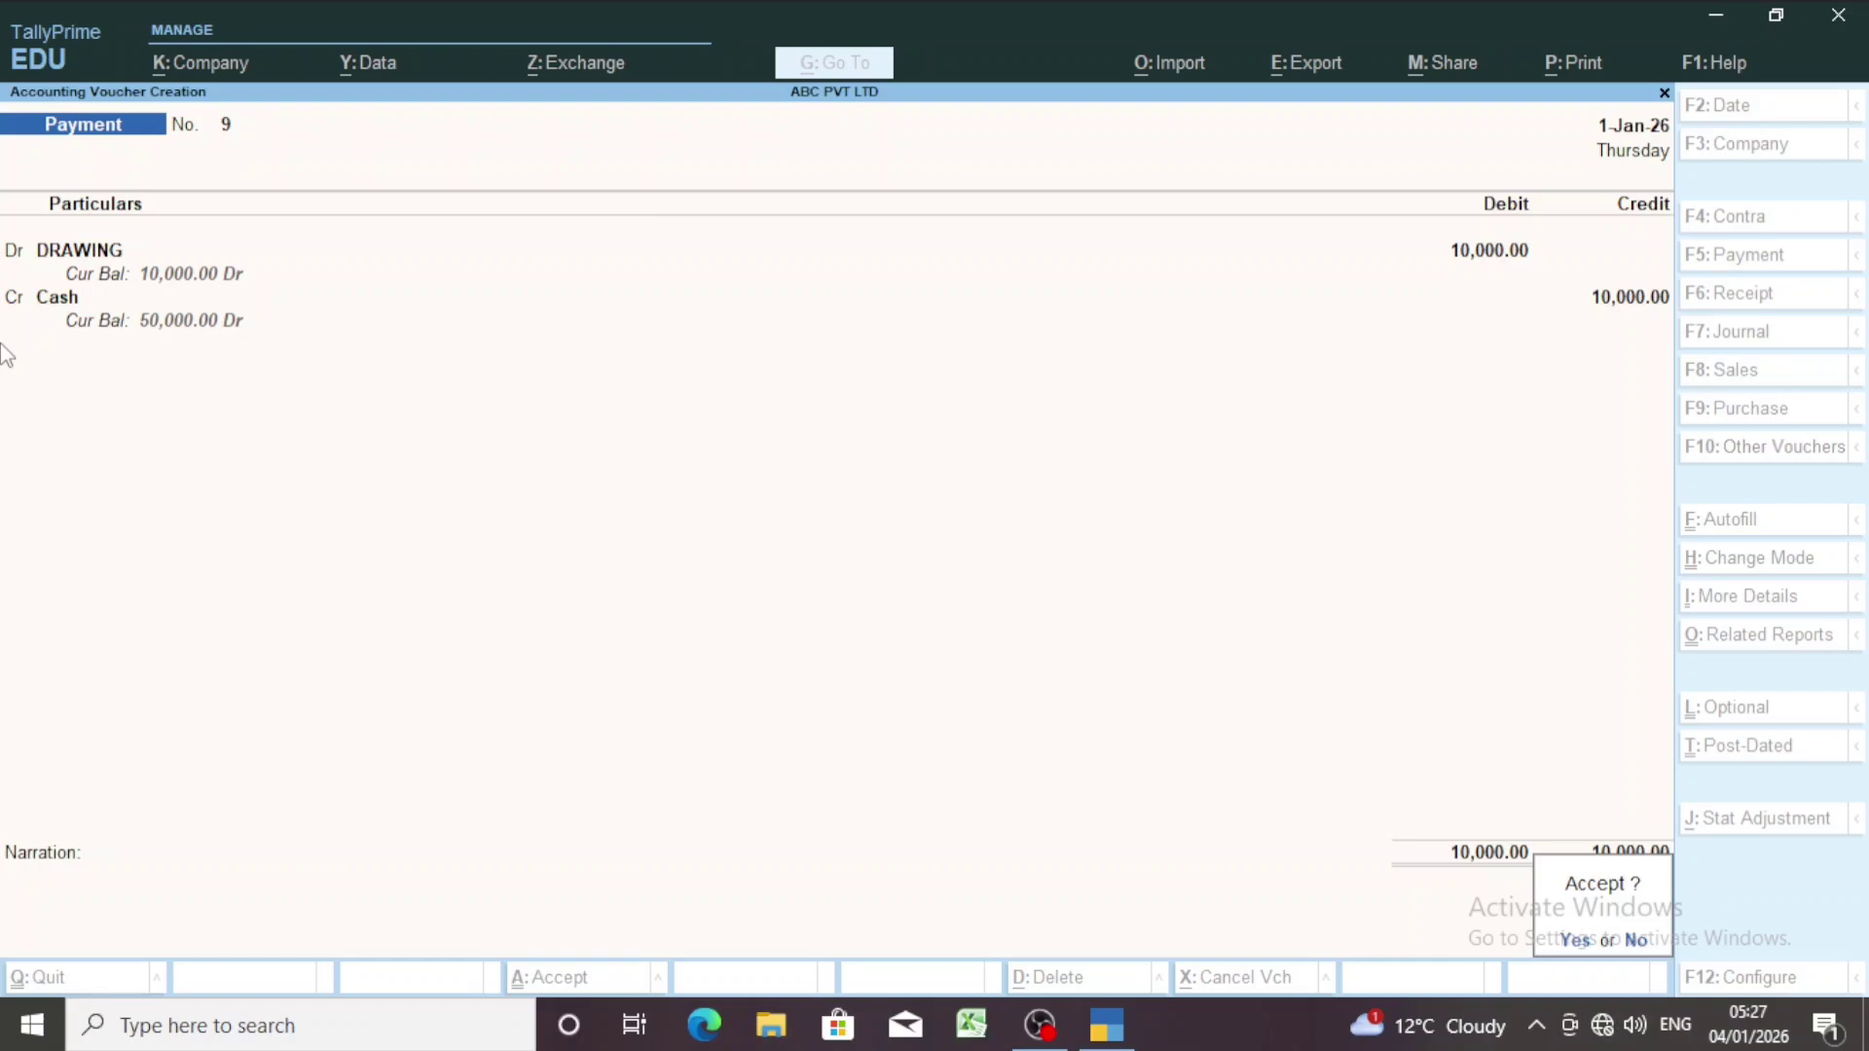
key(n)
key(Return)
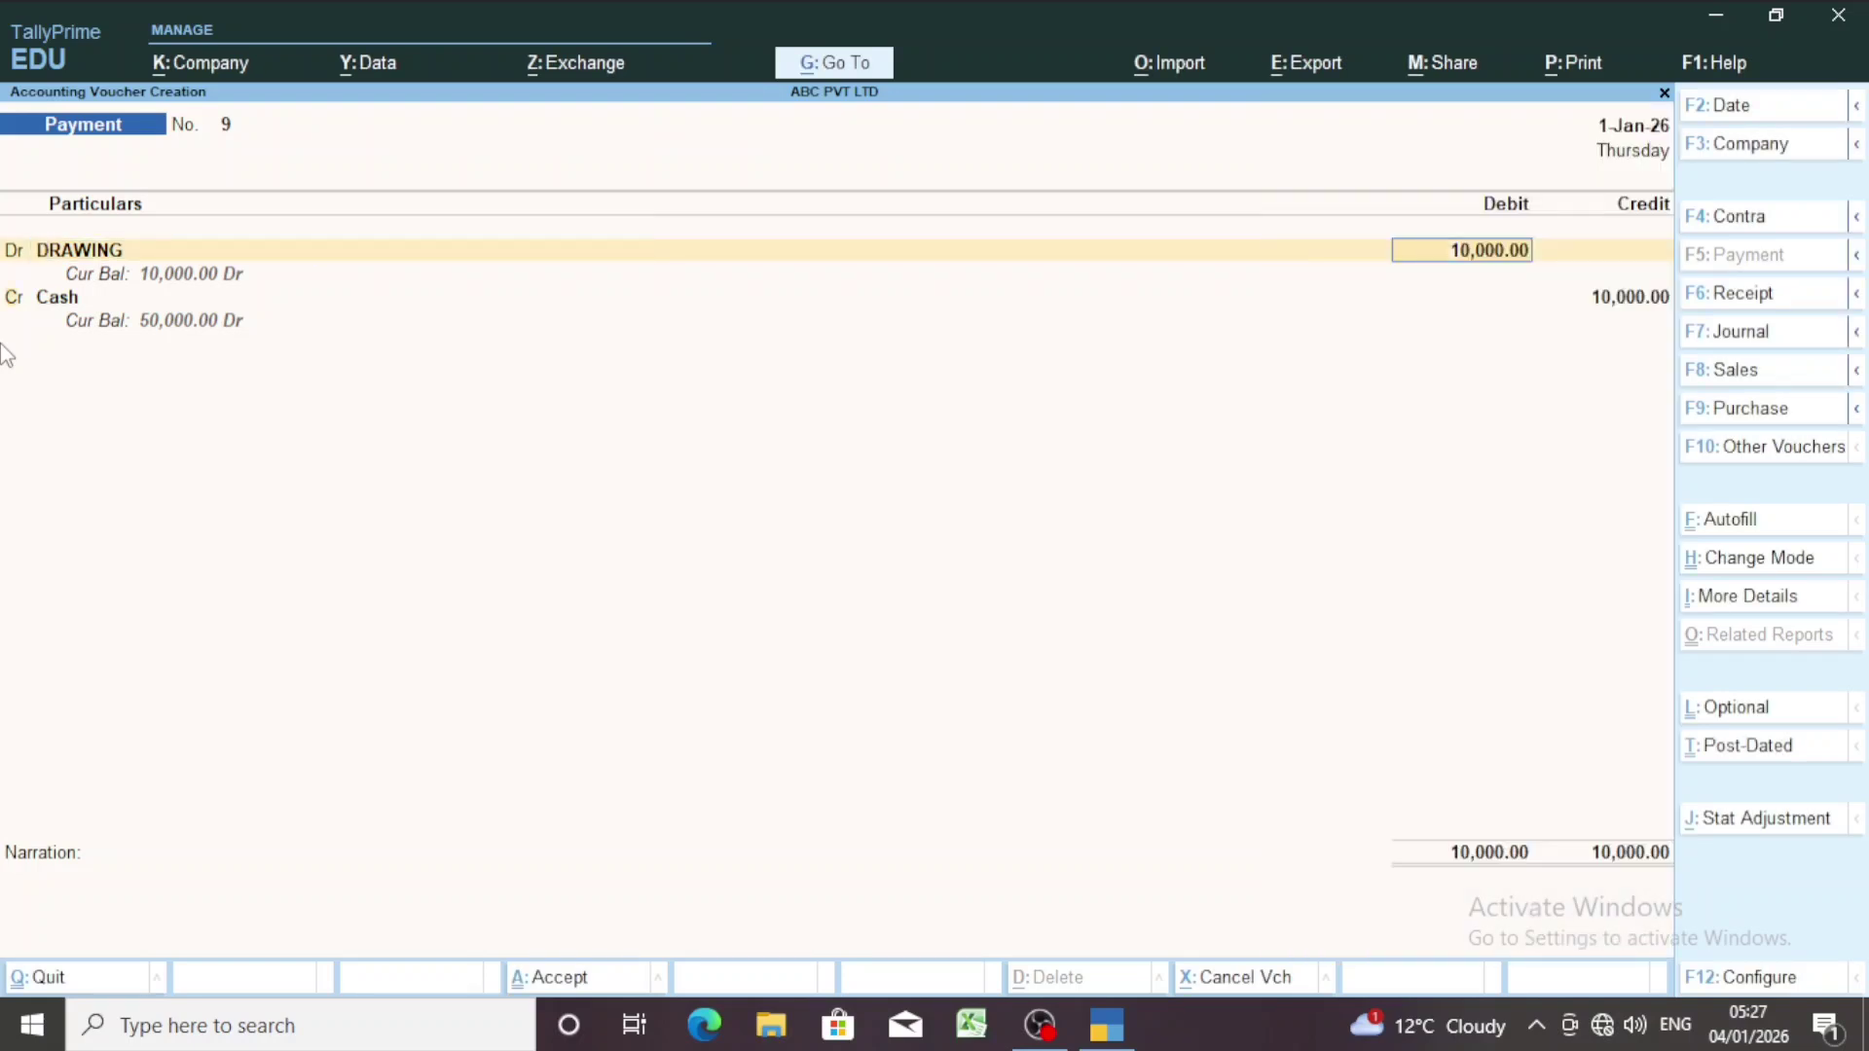
key(Return)
key(Return)
key(Return)
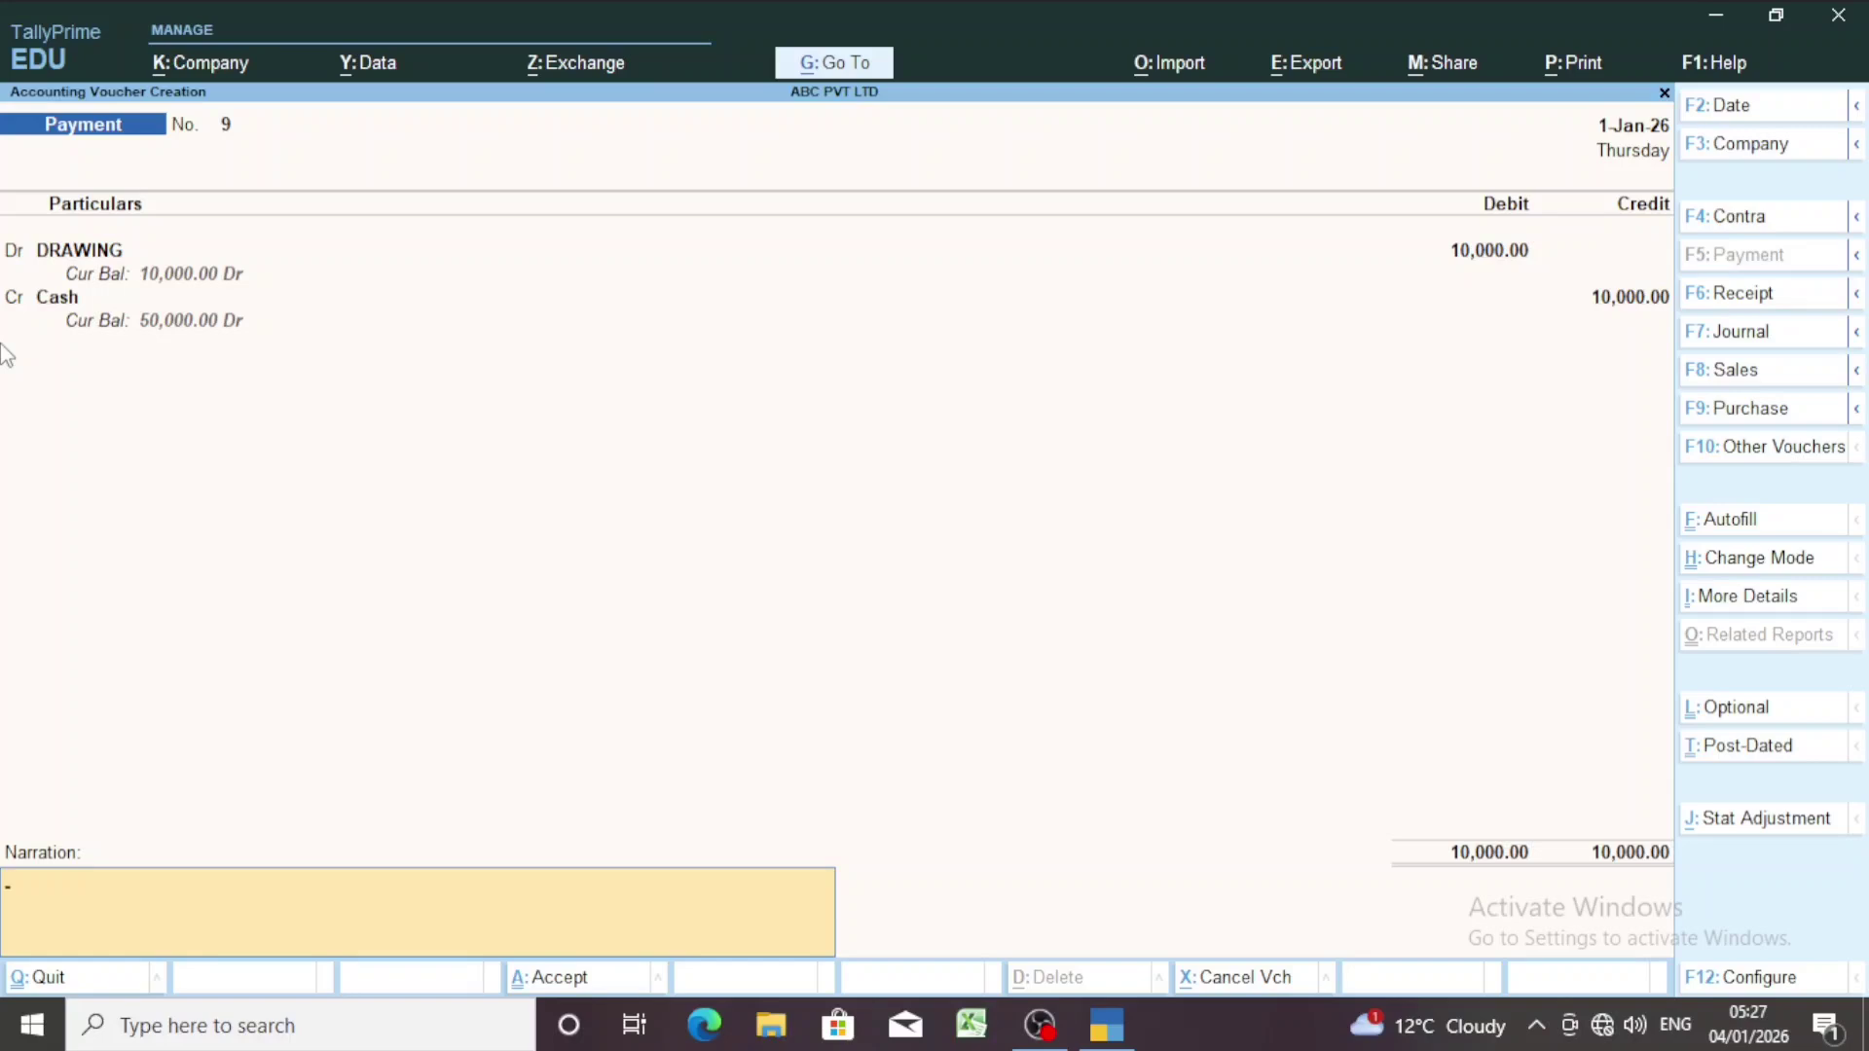
Save Payment voucher No. 9.
key(Return)
key(Return)
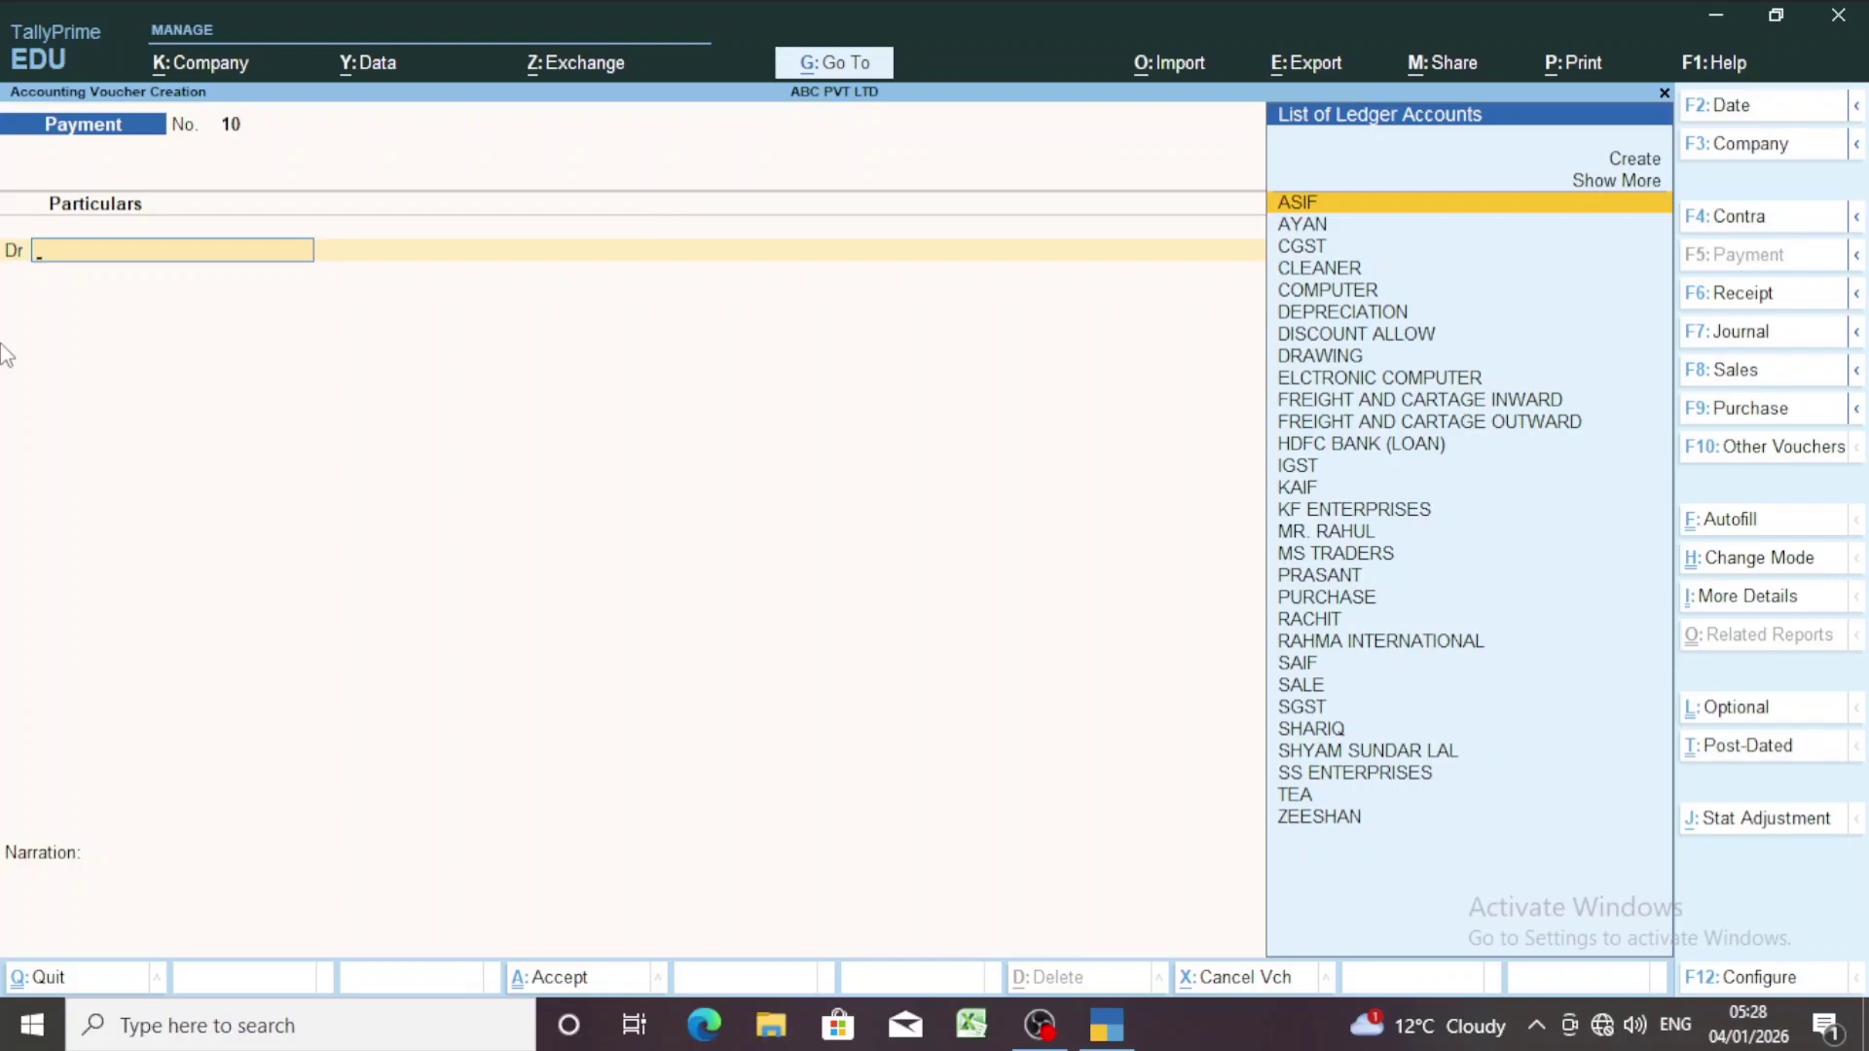
Date the new Payment voucher No. 10 as 1 January (1-1).
key(F2)
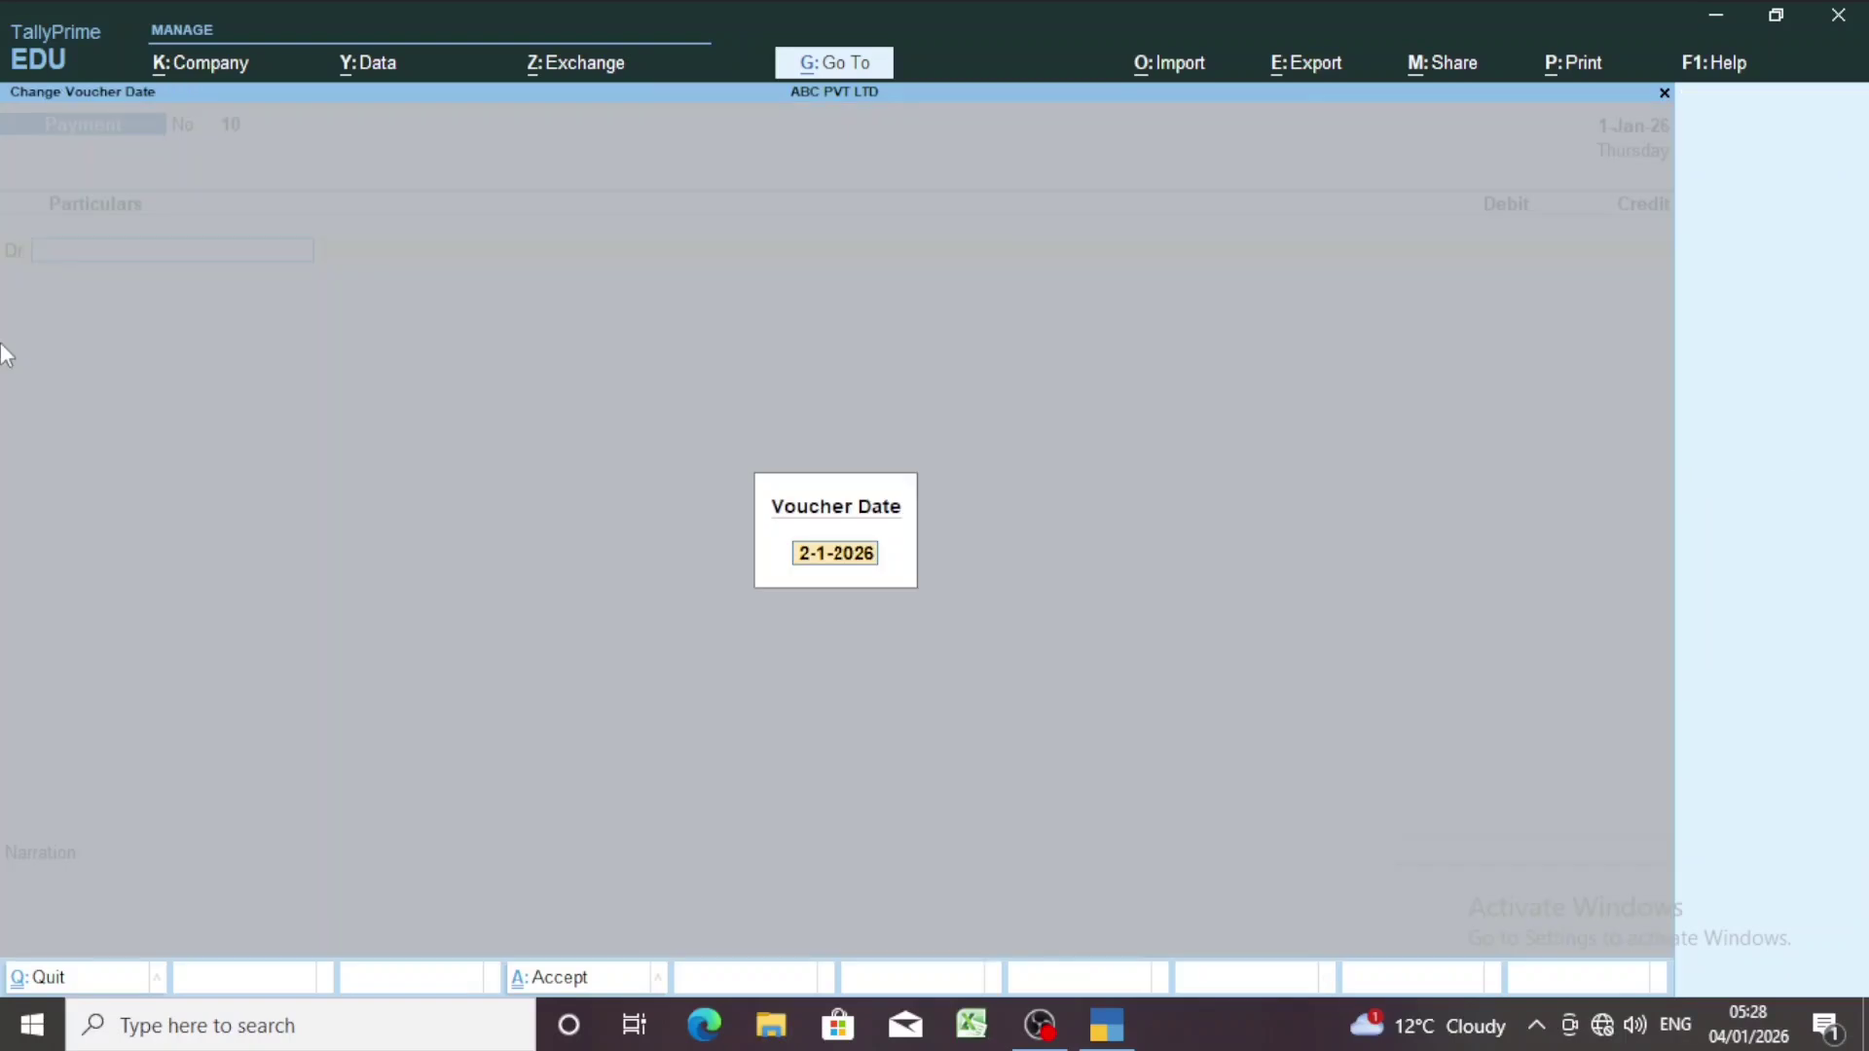
text(1-1)
key(Return)
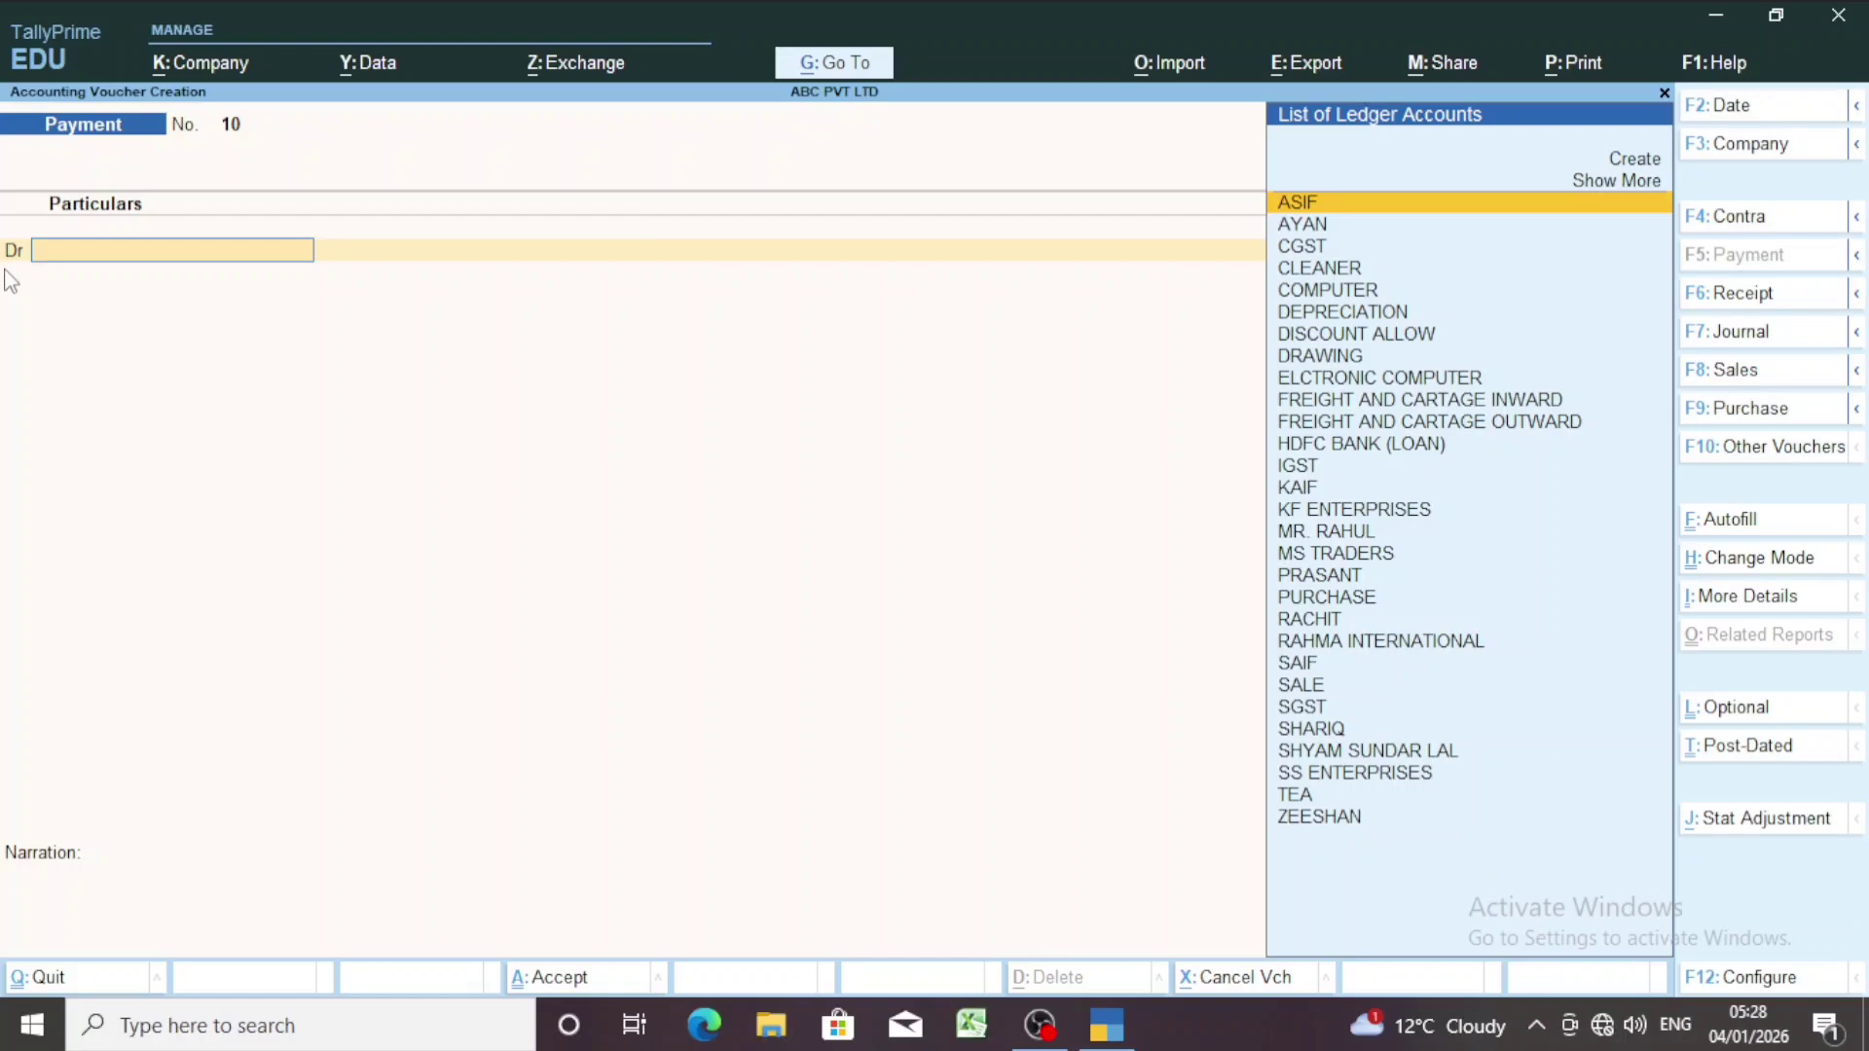
Select DRAWING (balance 10,000.00 Dr) as the debit ledger of voucher No. 10.
text(DRA)
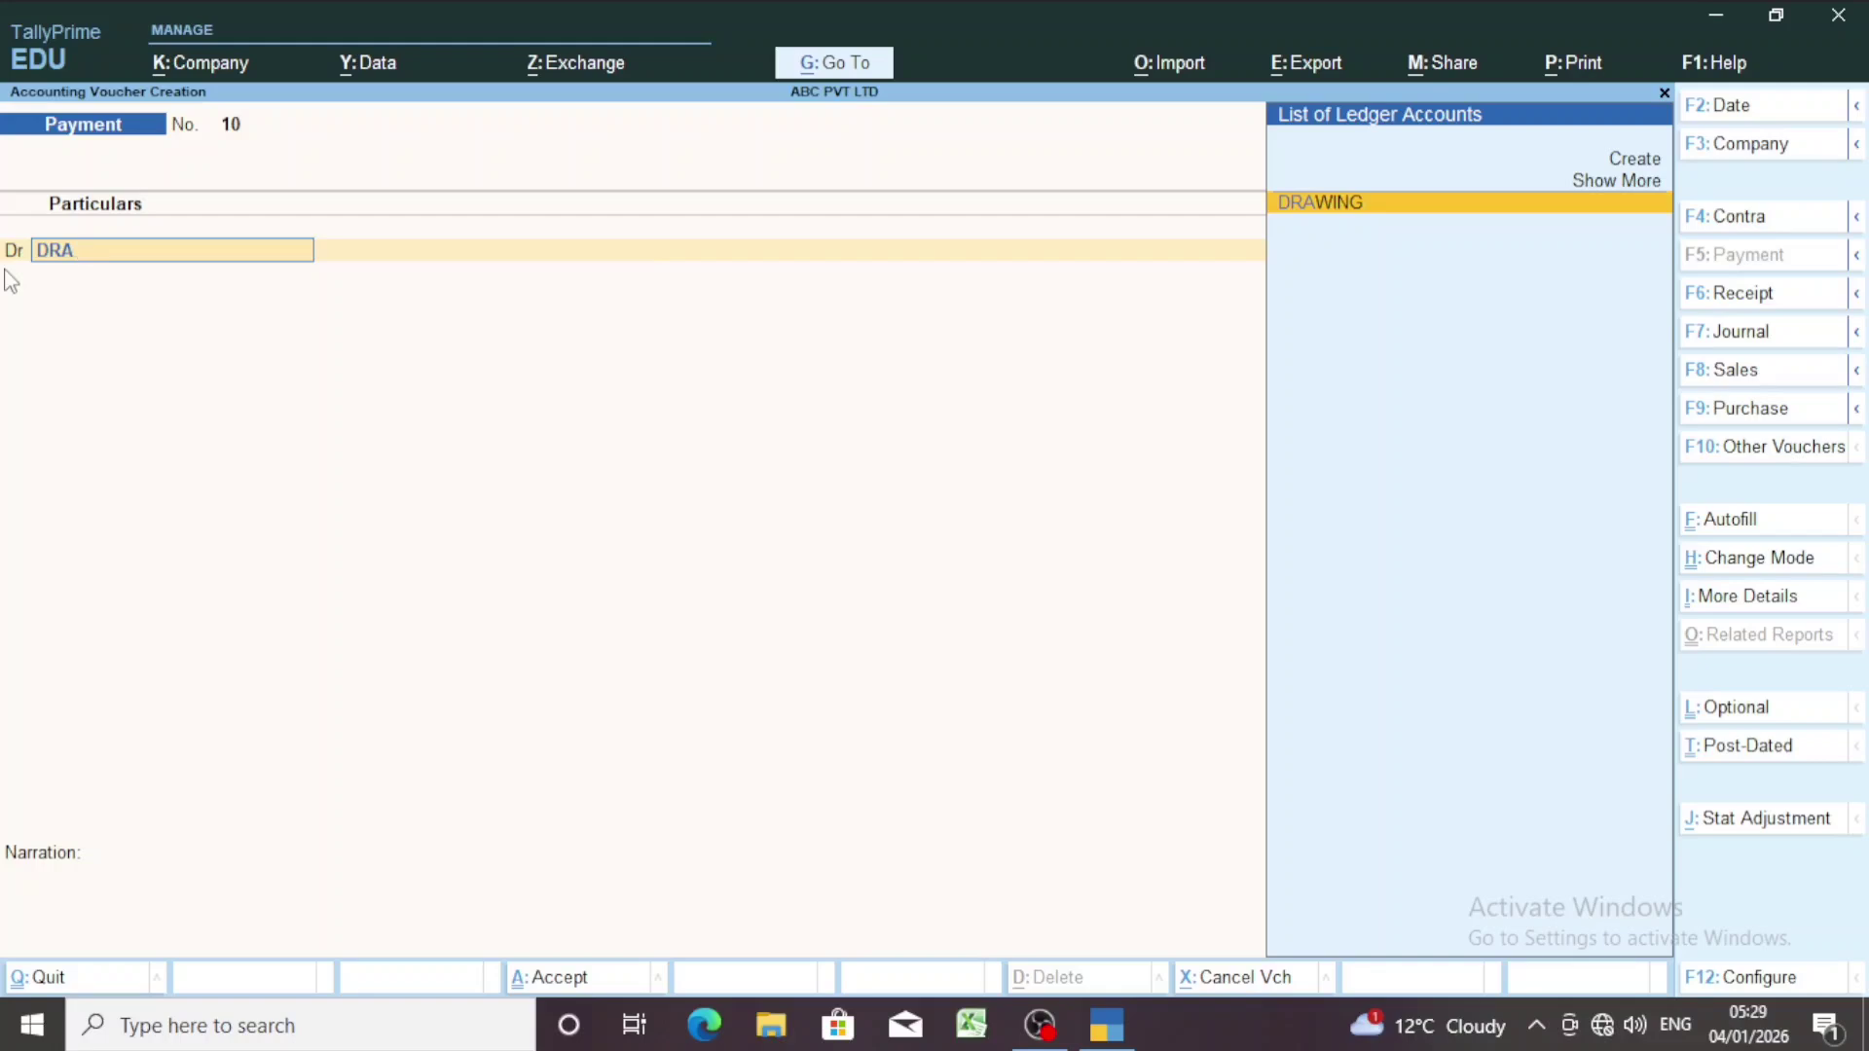
key(Return)
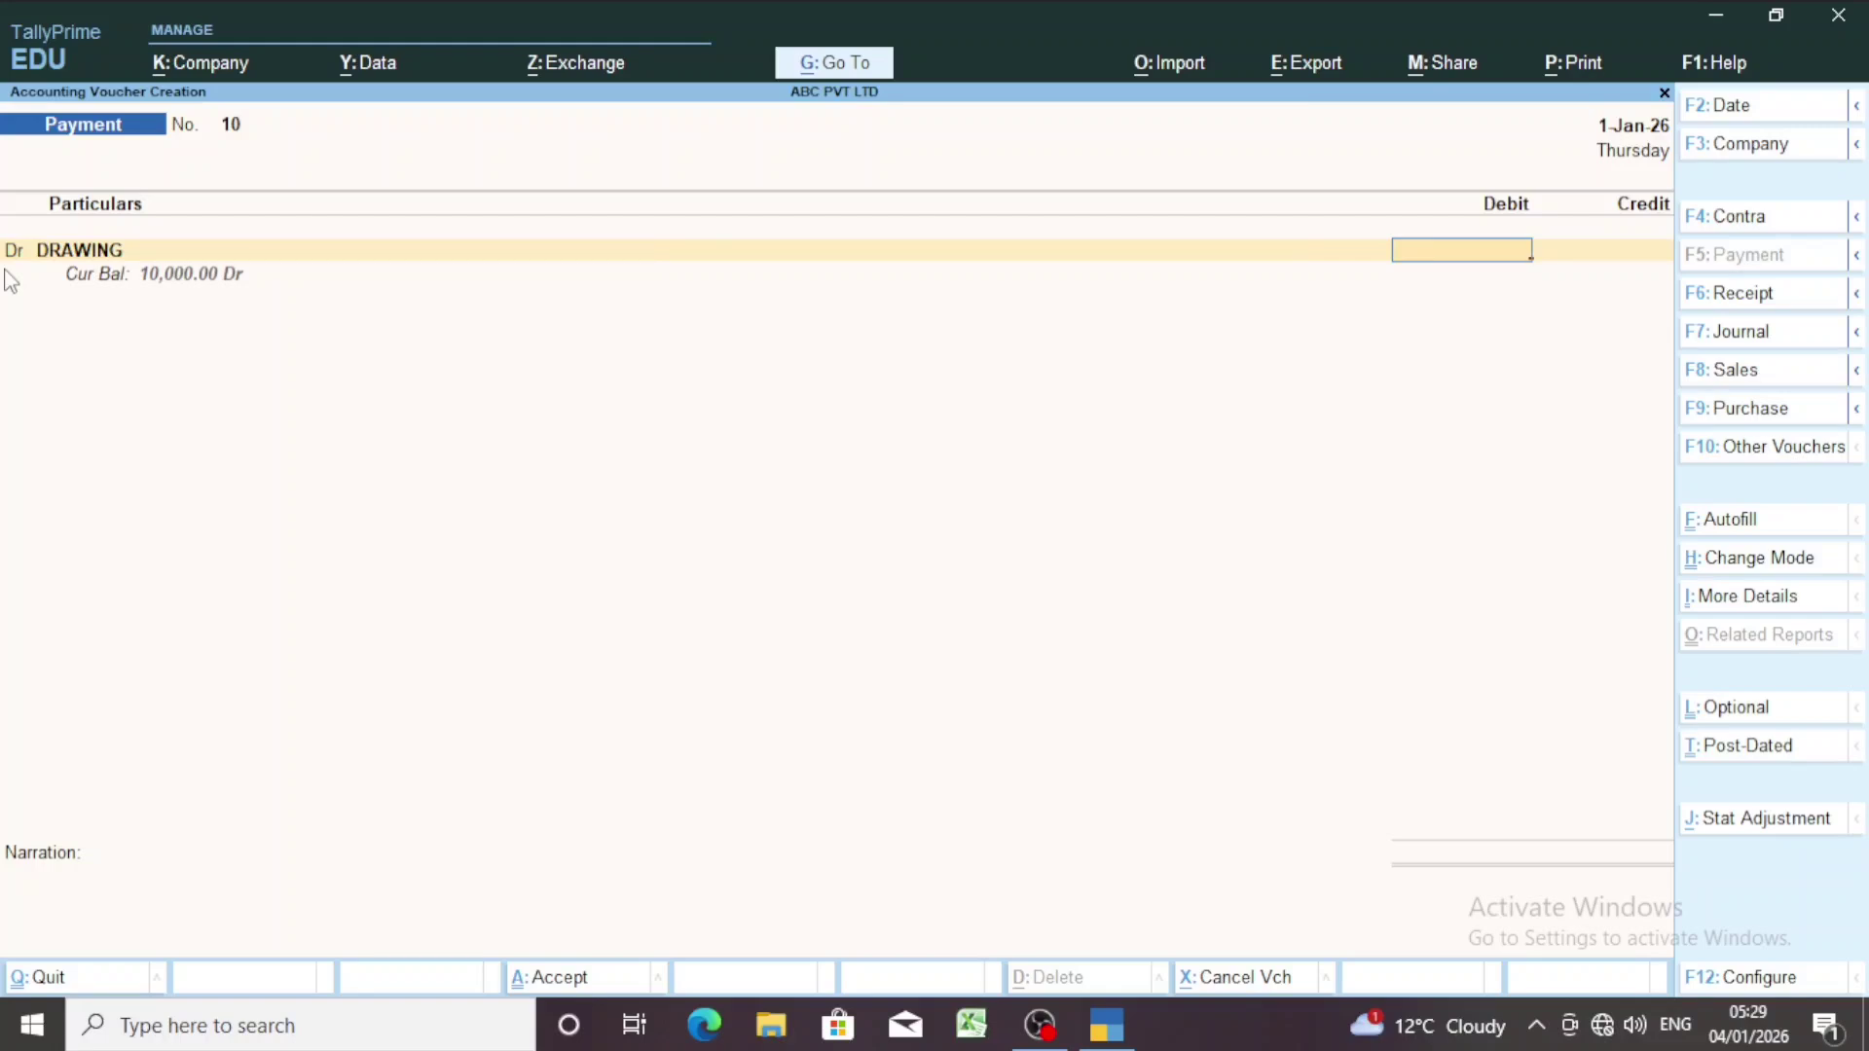
key(BackSpace)
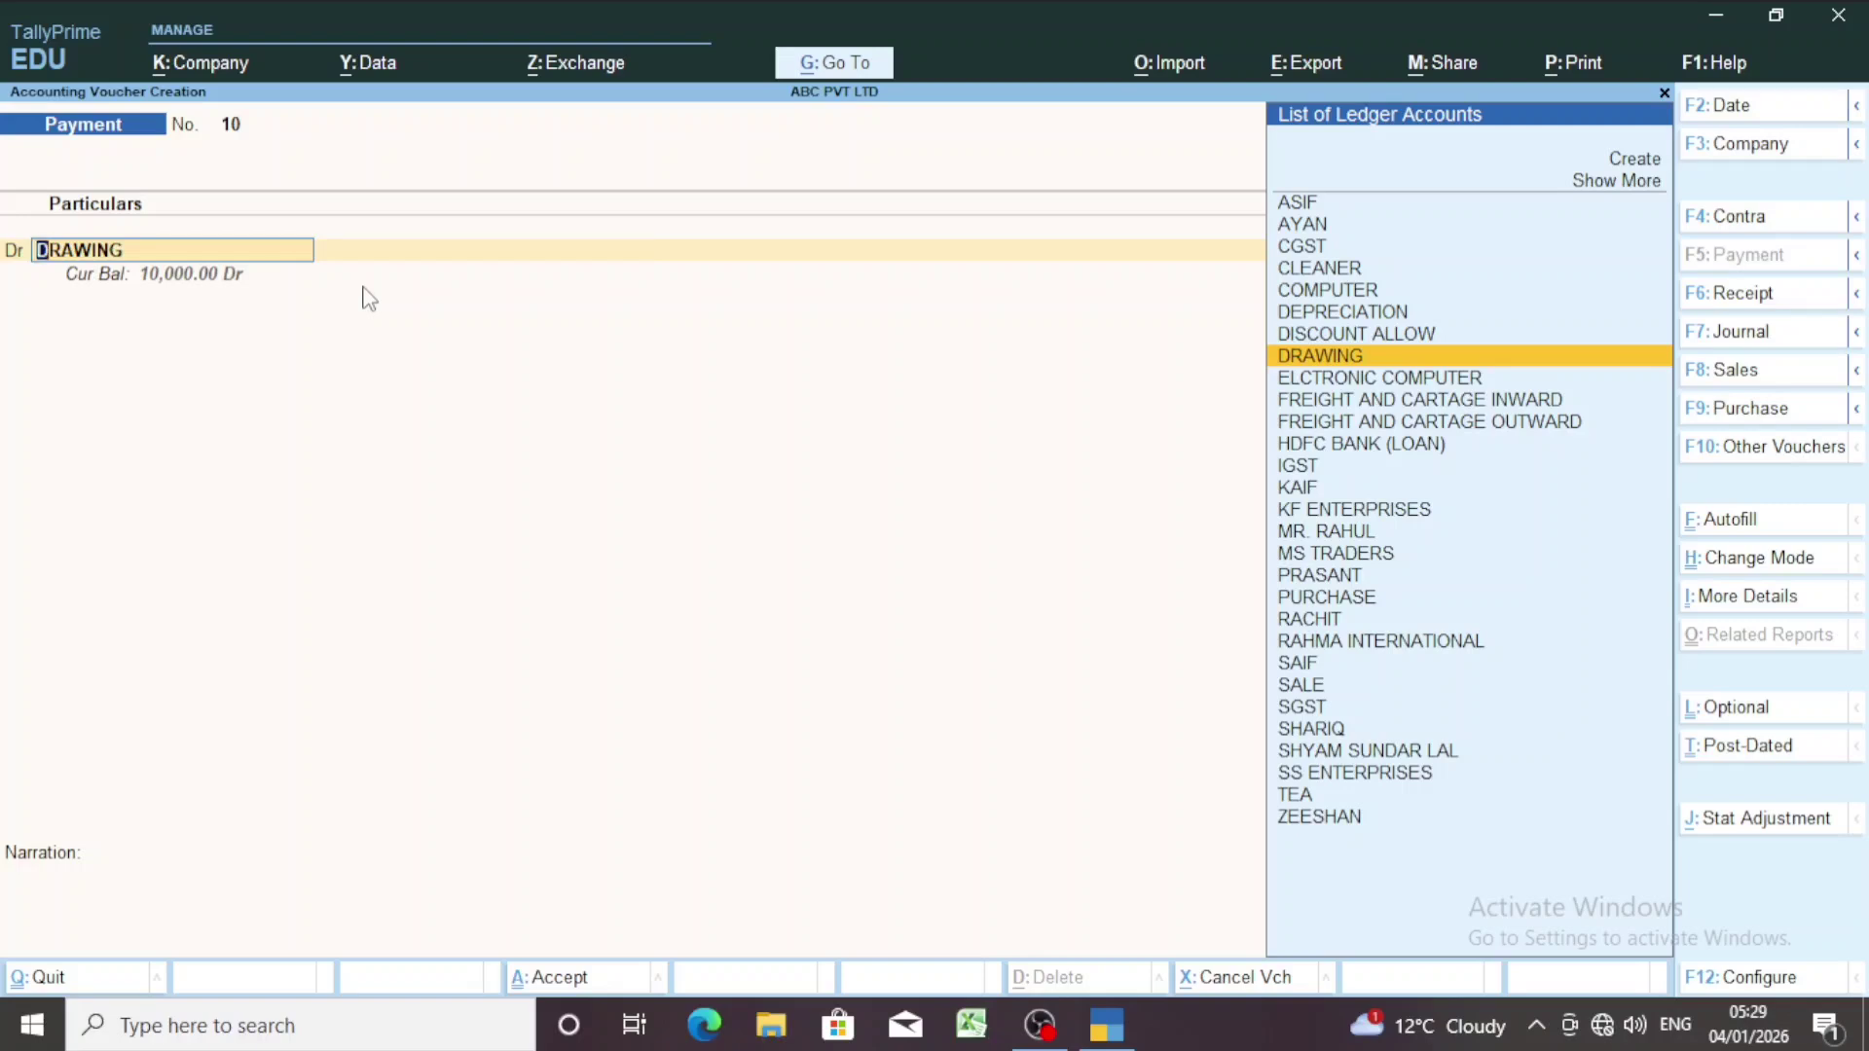
key(Return)
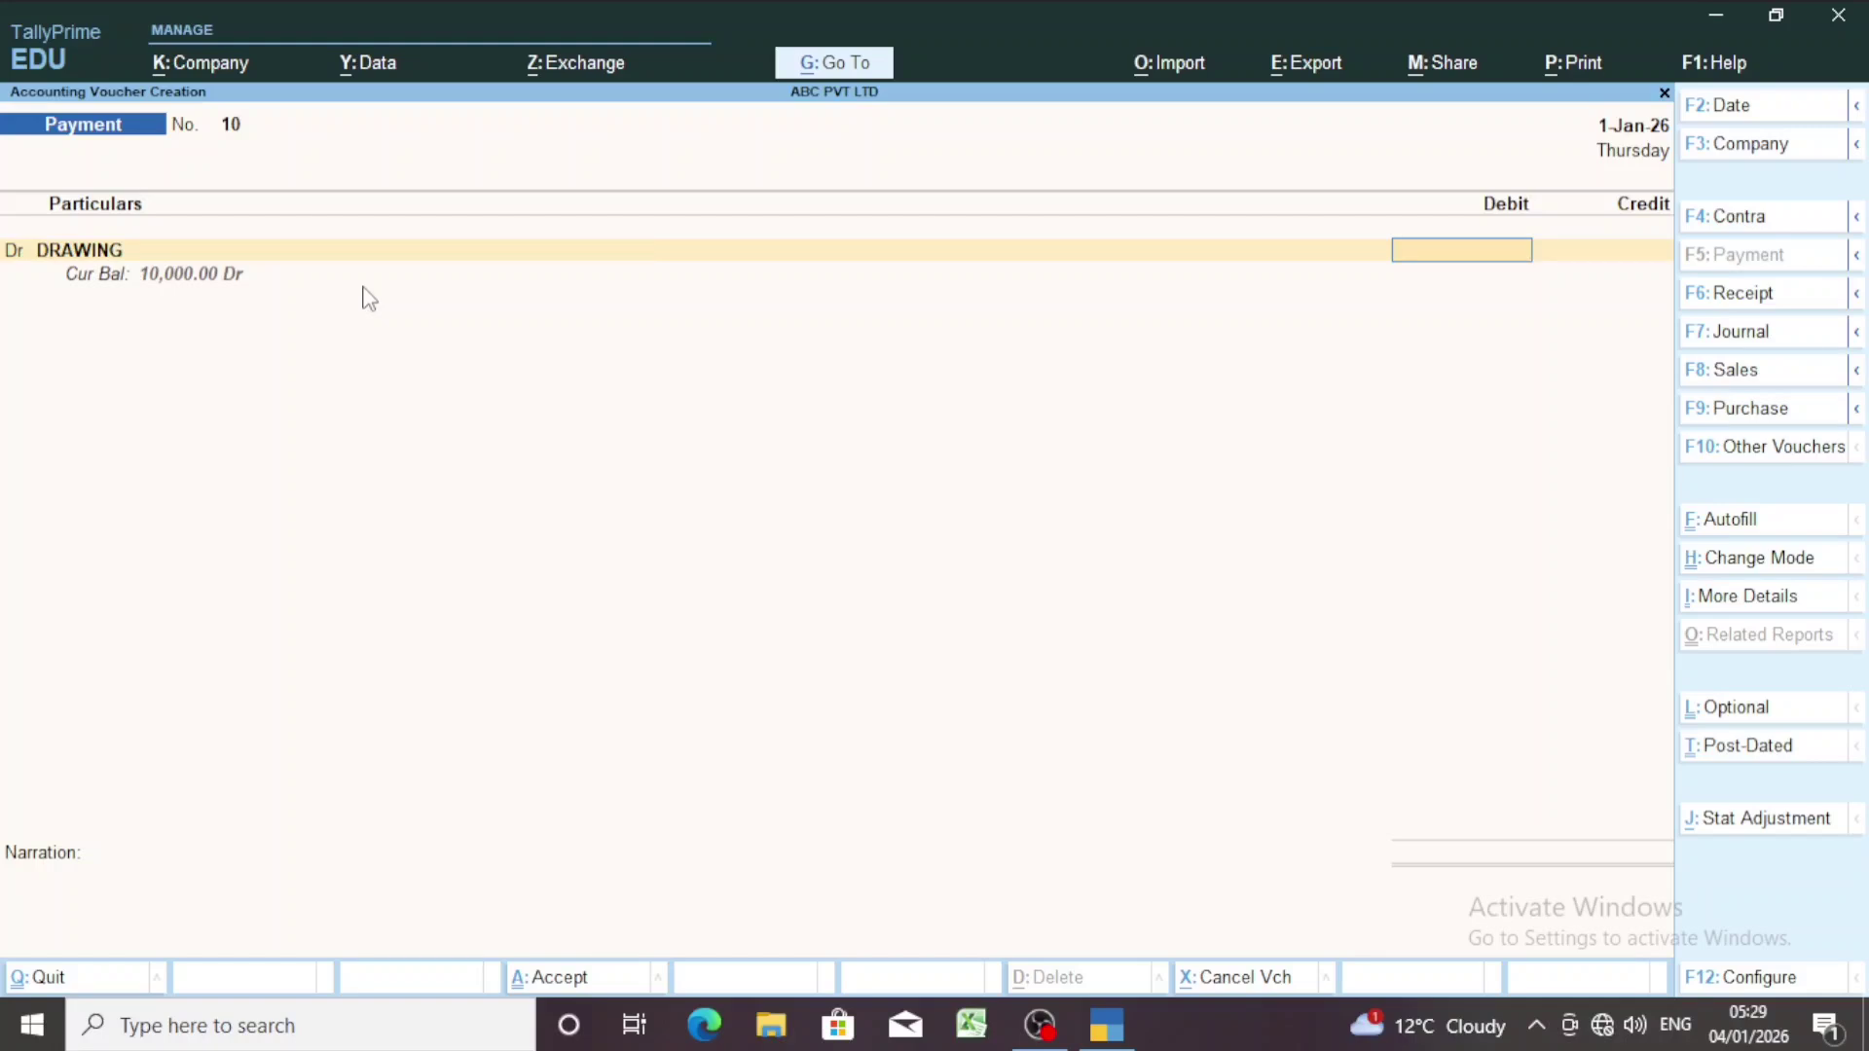
Debit DRAWING 20,000.00, with Cash taking the credit line.
text(20000)
key(Return)
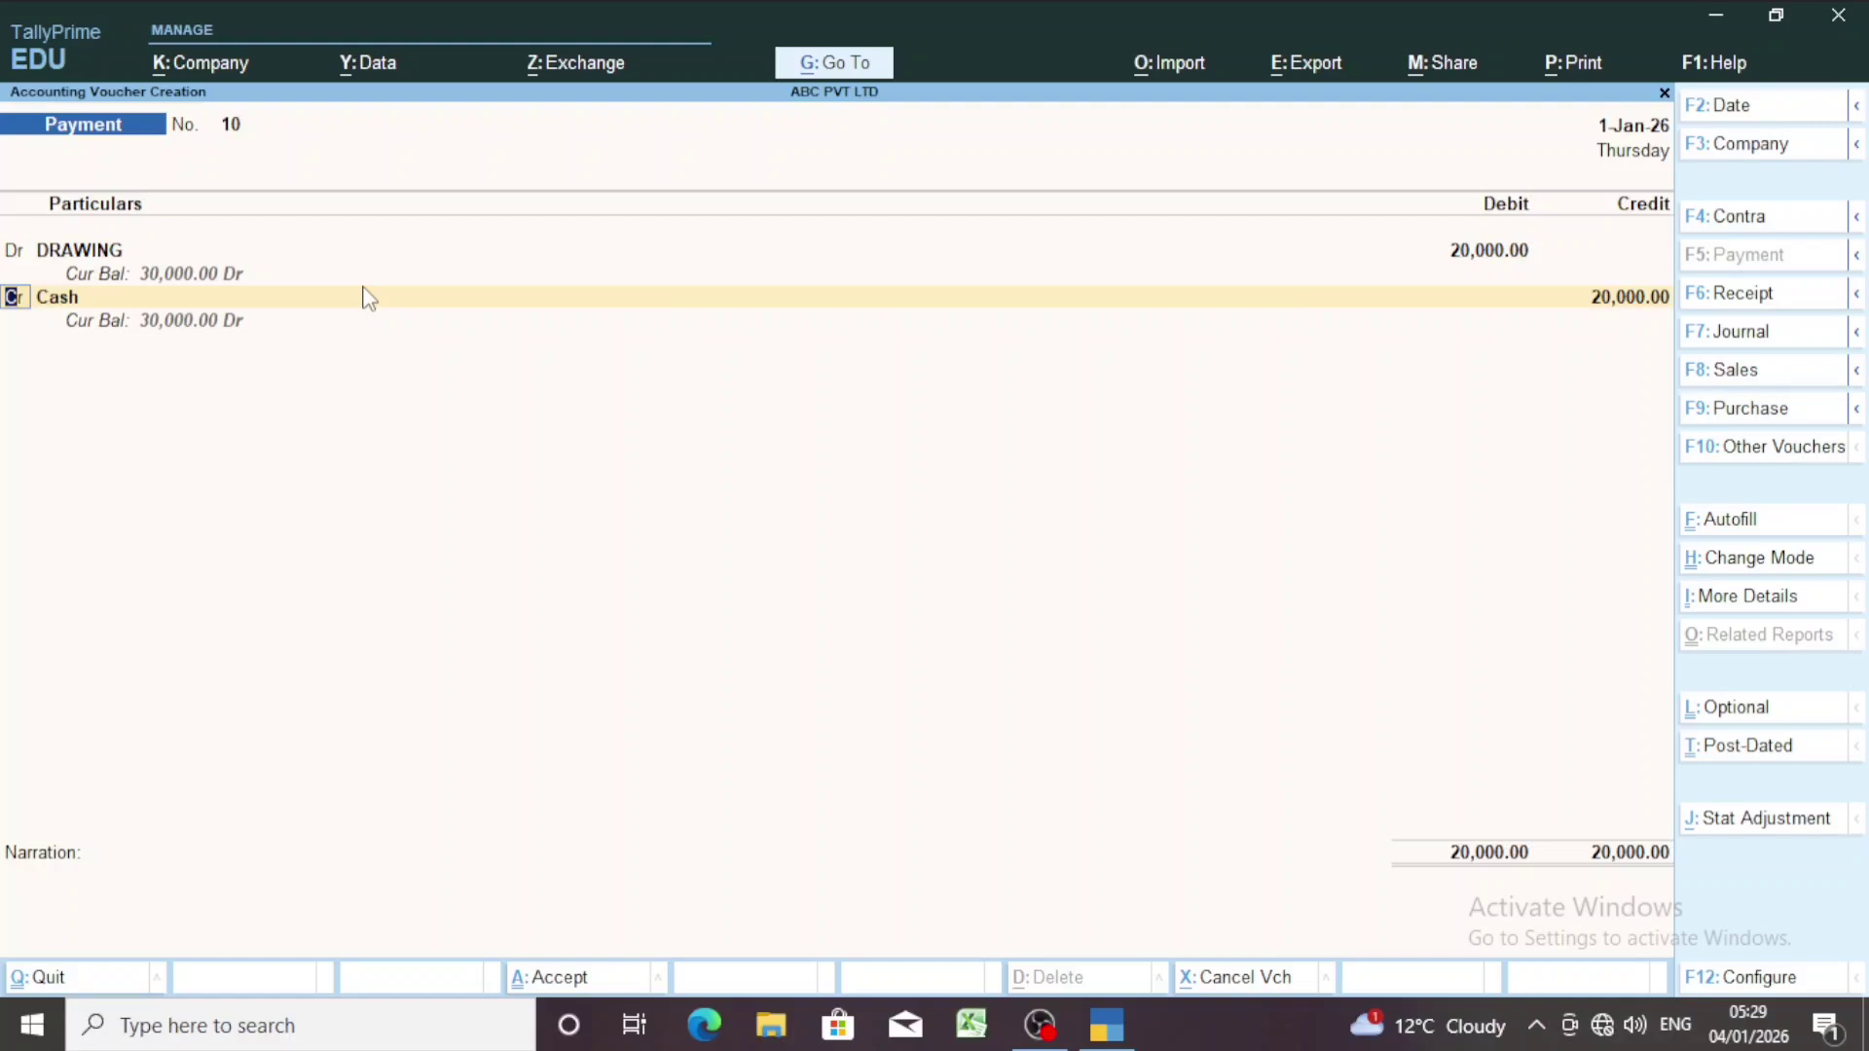
key(Return)
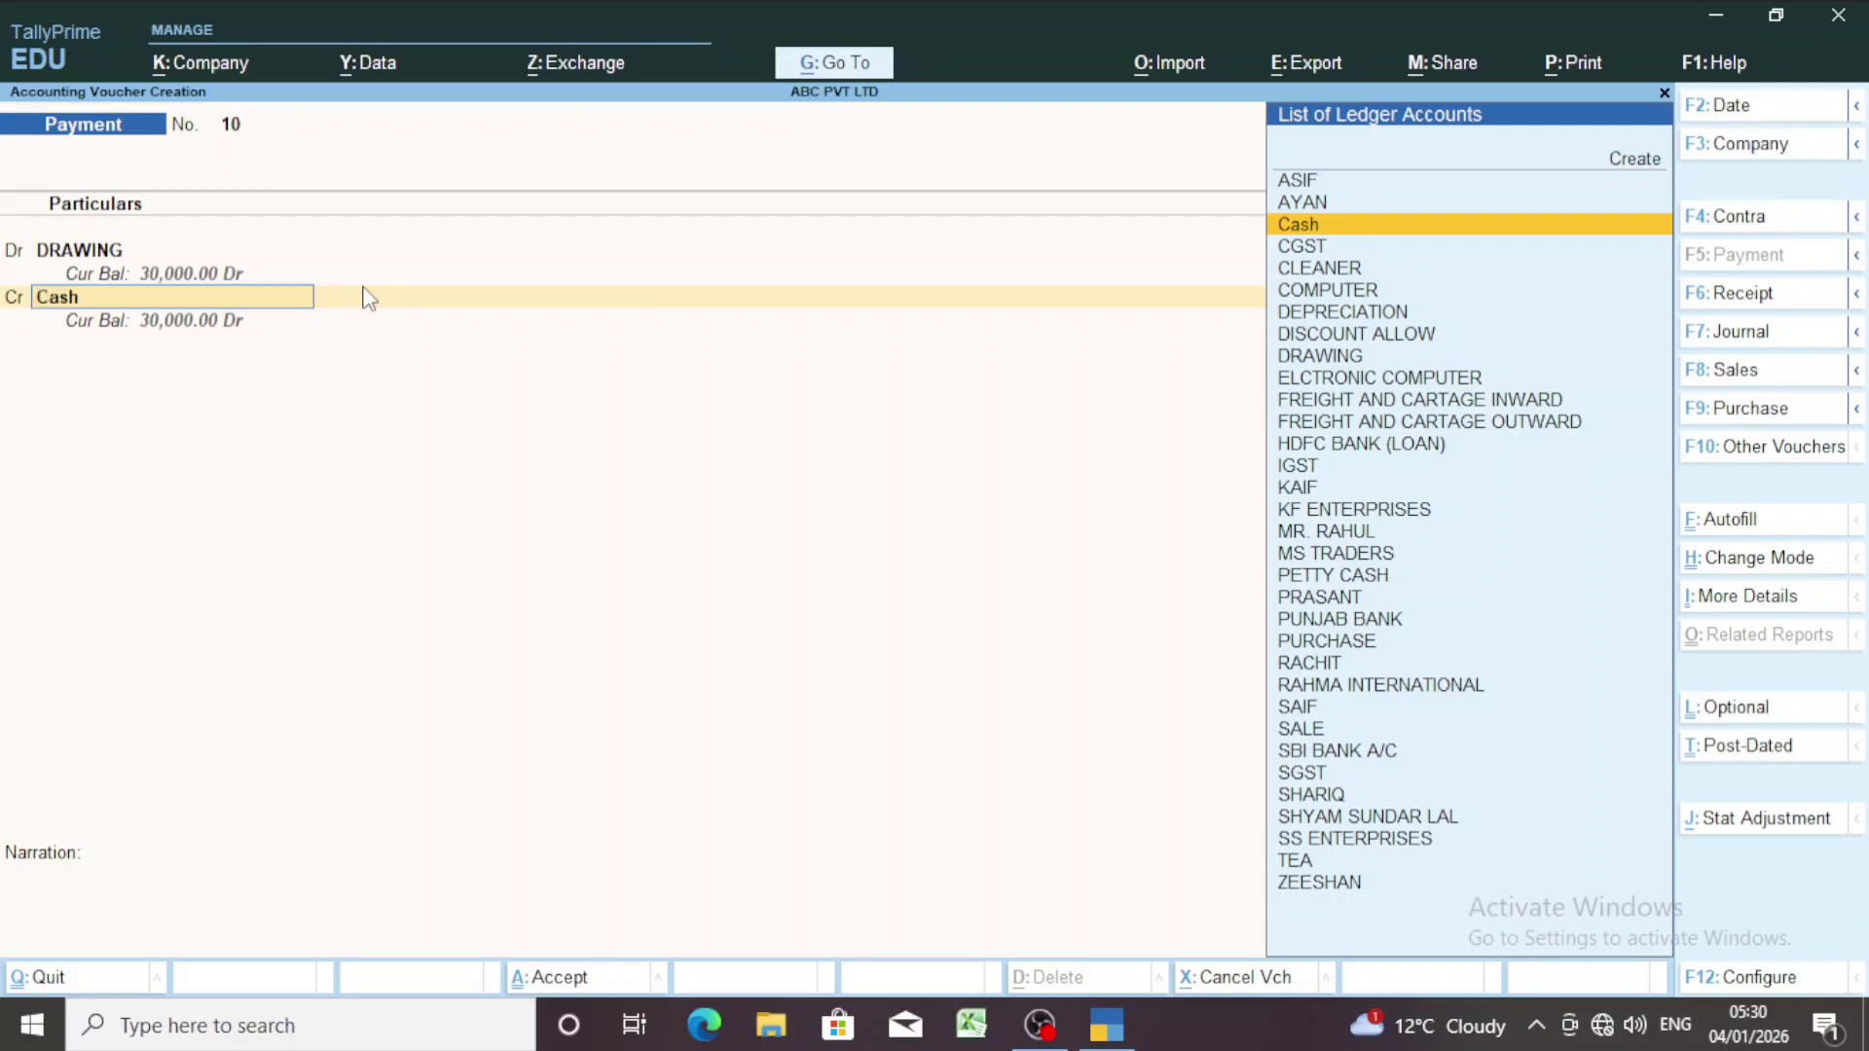
Keep Cash credited at 10,000 and add PURCHASE as a second 10,000 credit line.
key(Return)
text(10000)
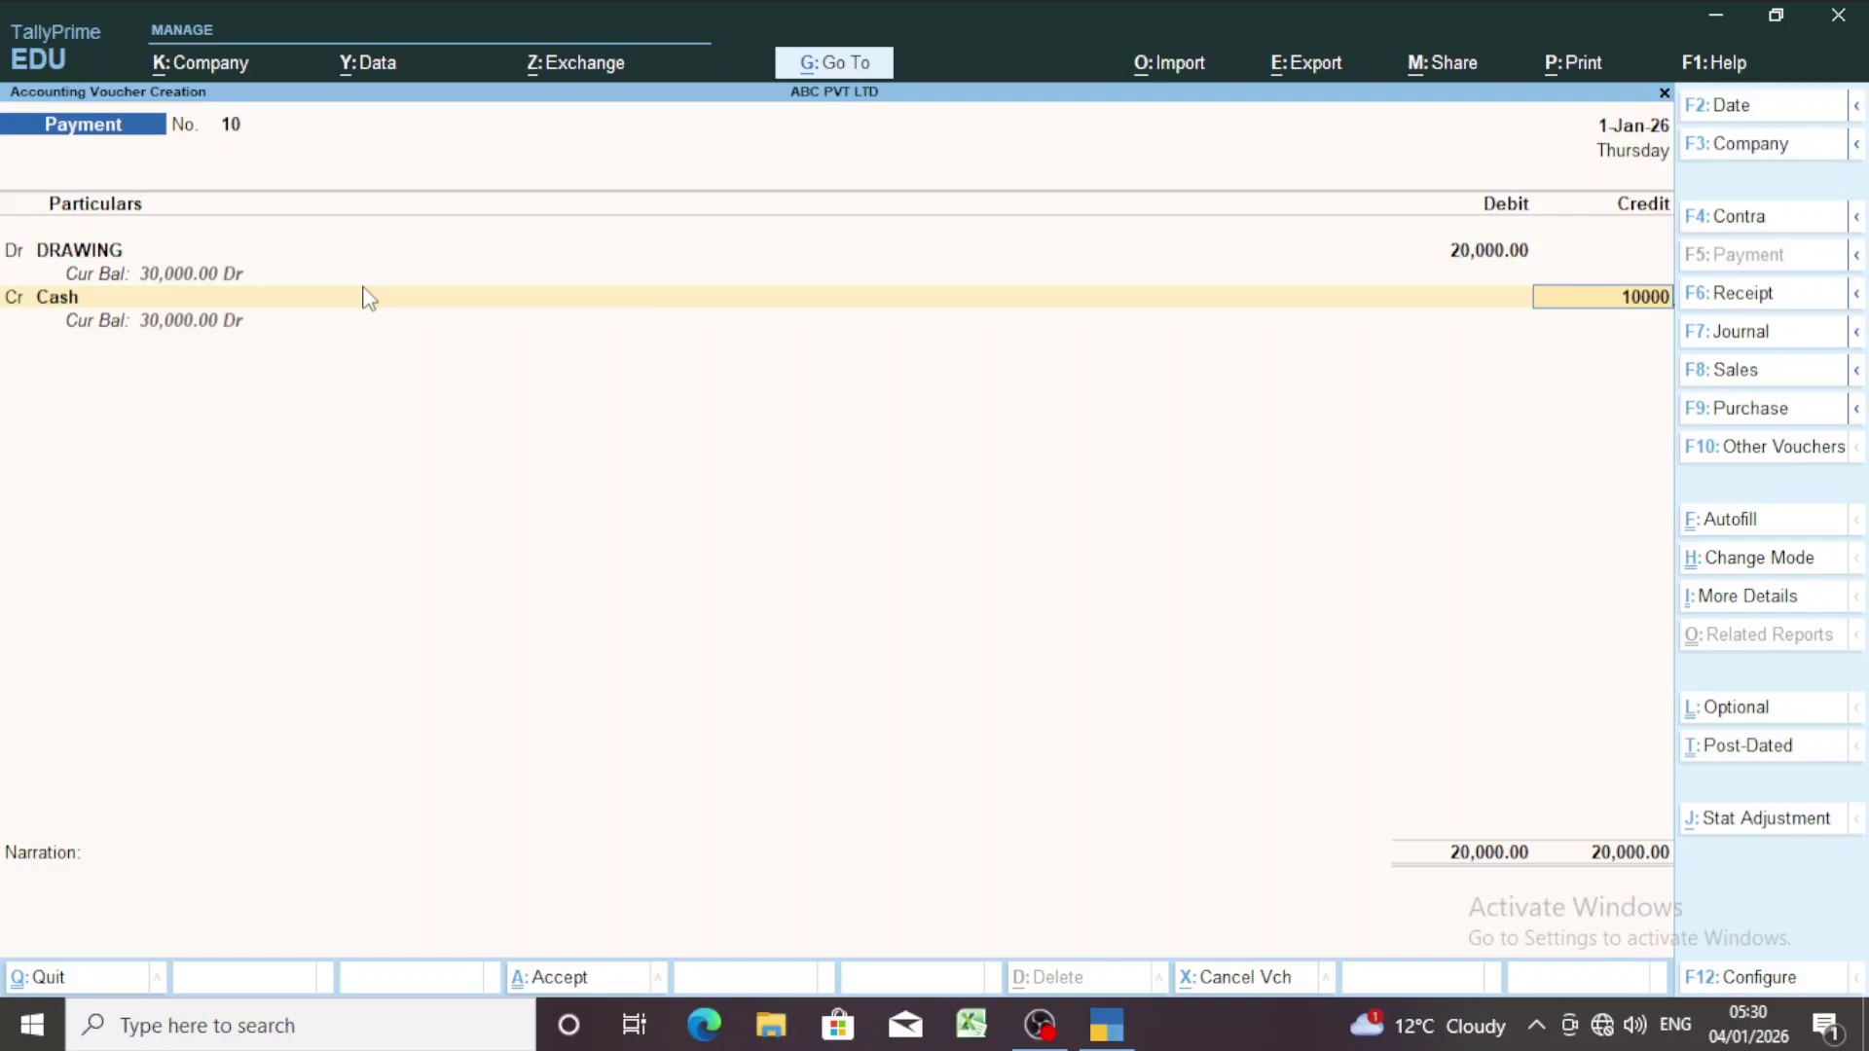
key(Return)
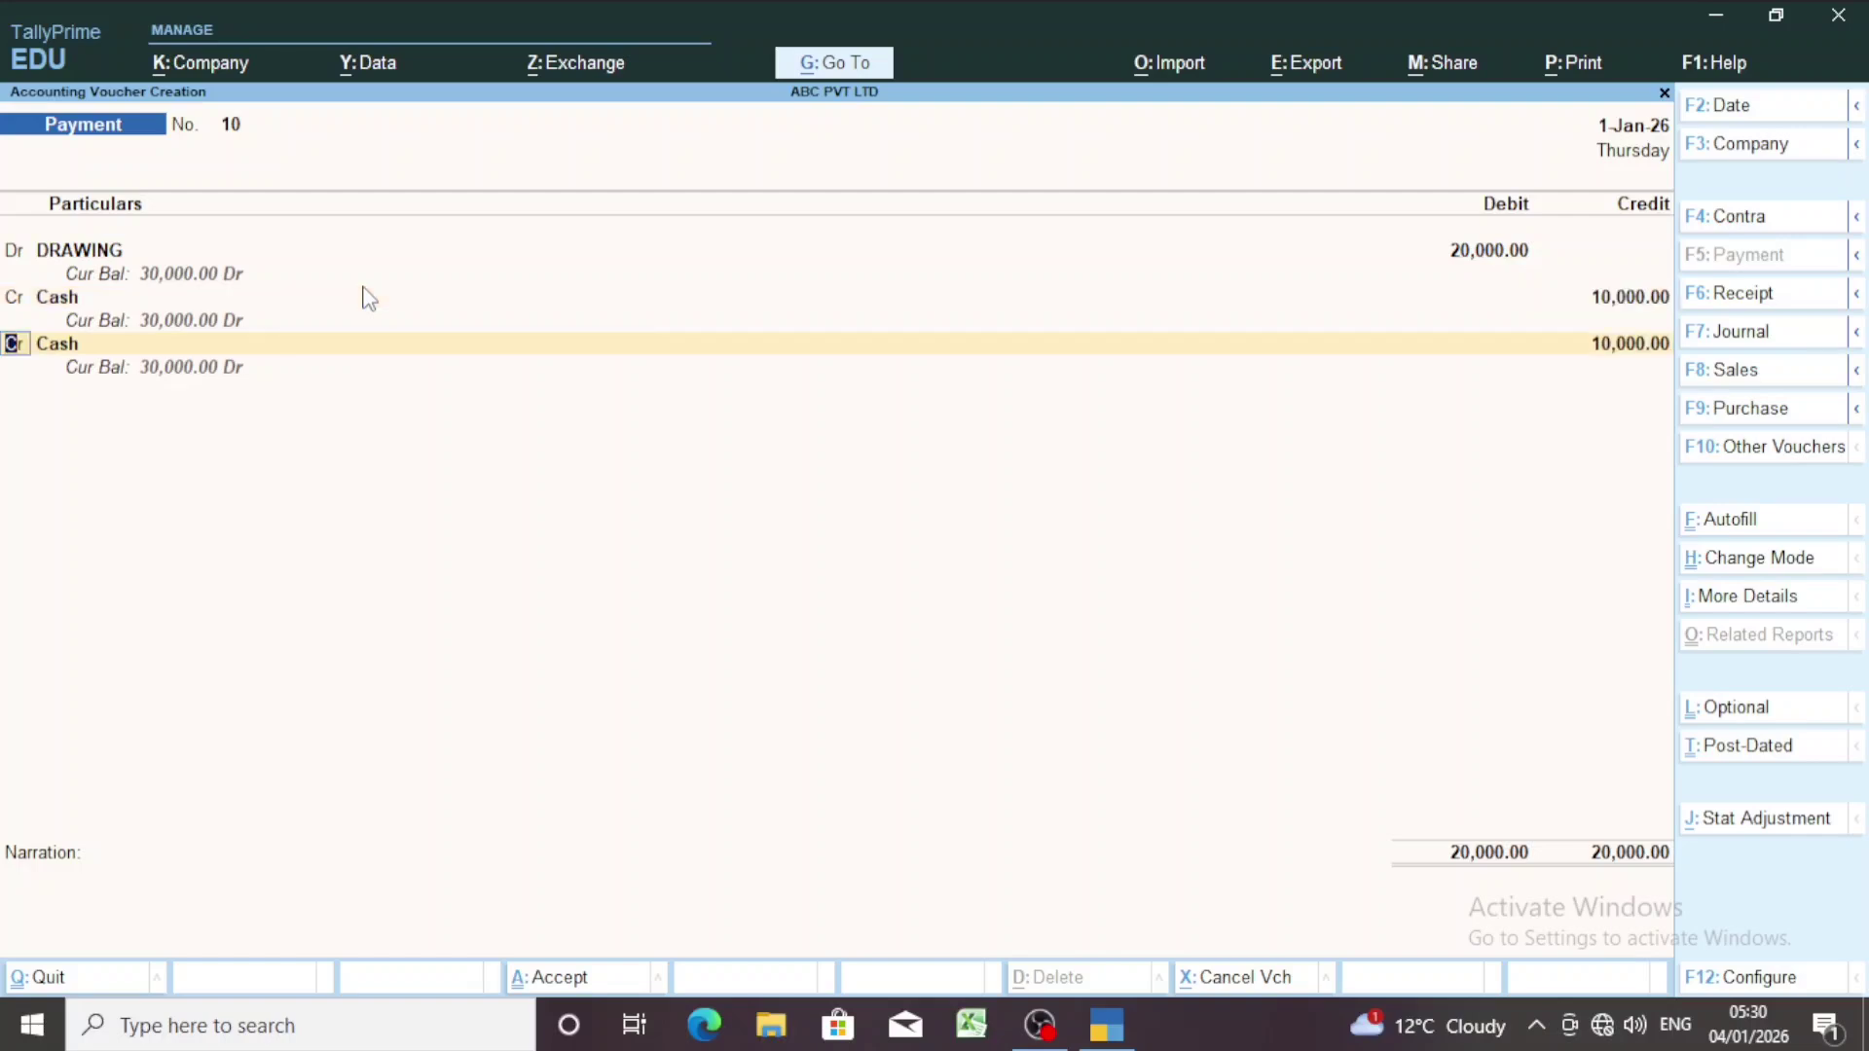
key(Return)
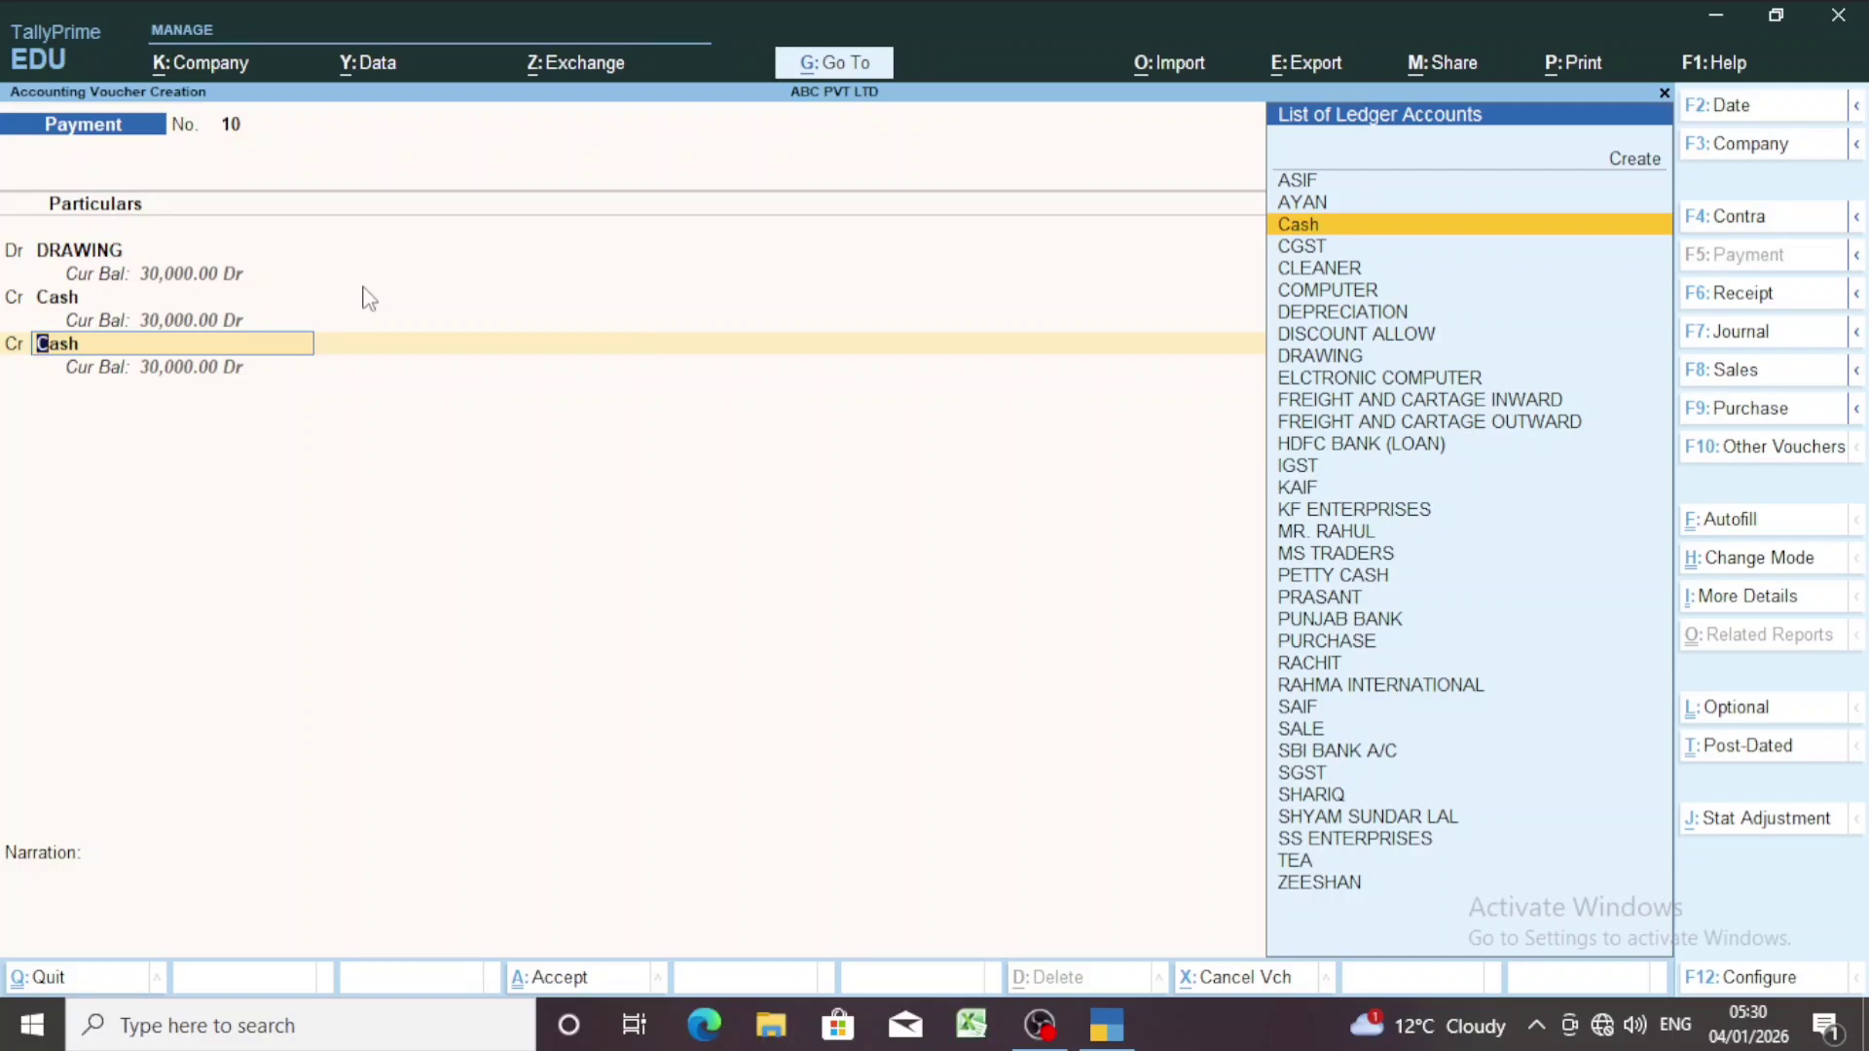
text(PUR)
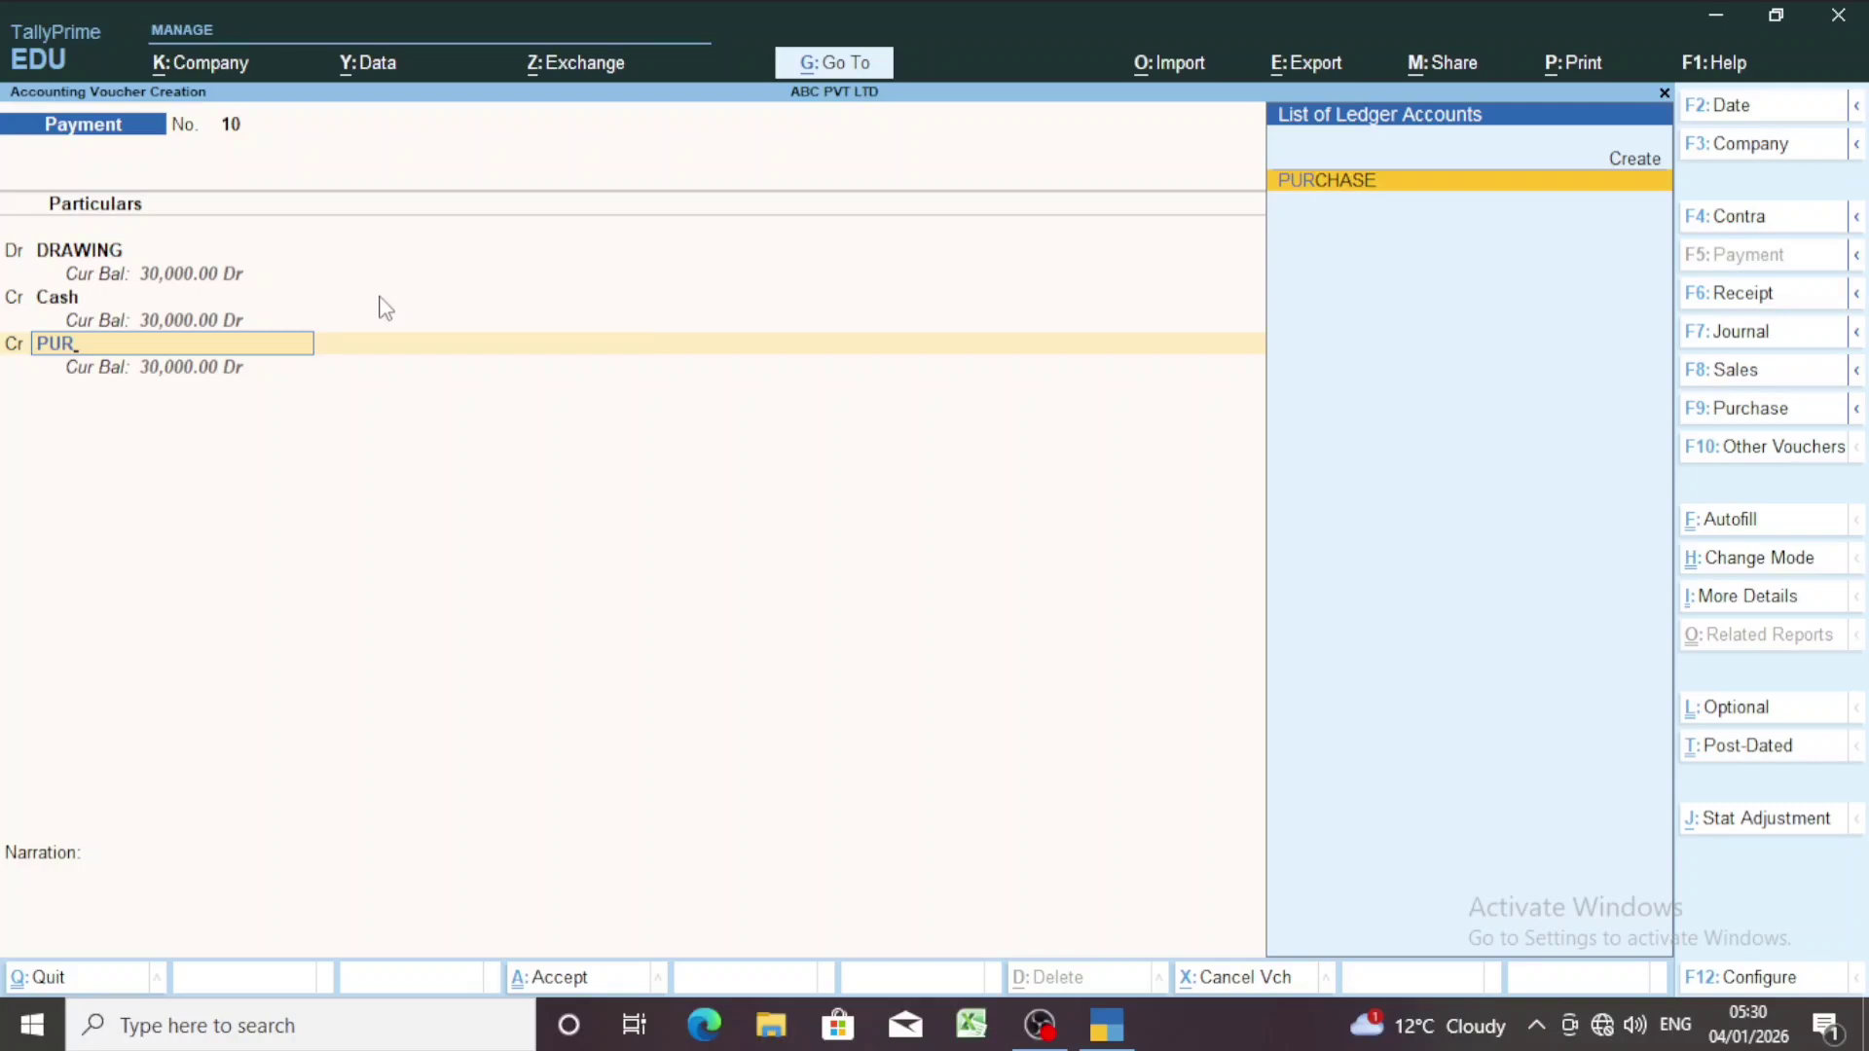
key(Return)
key(Return)
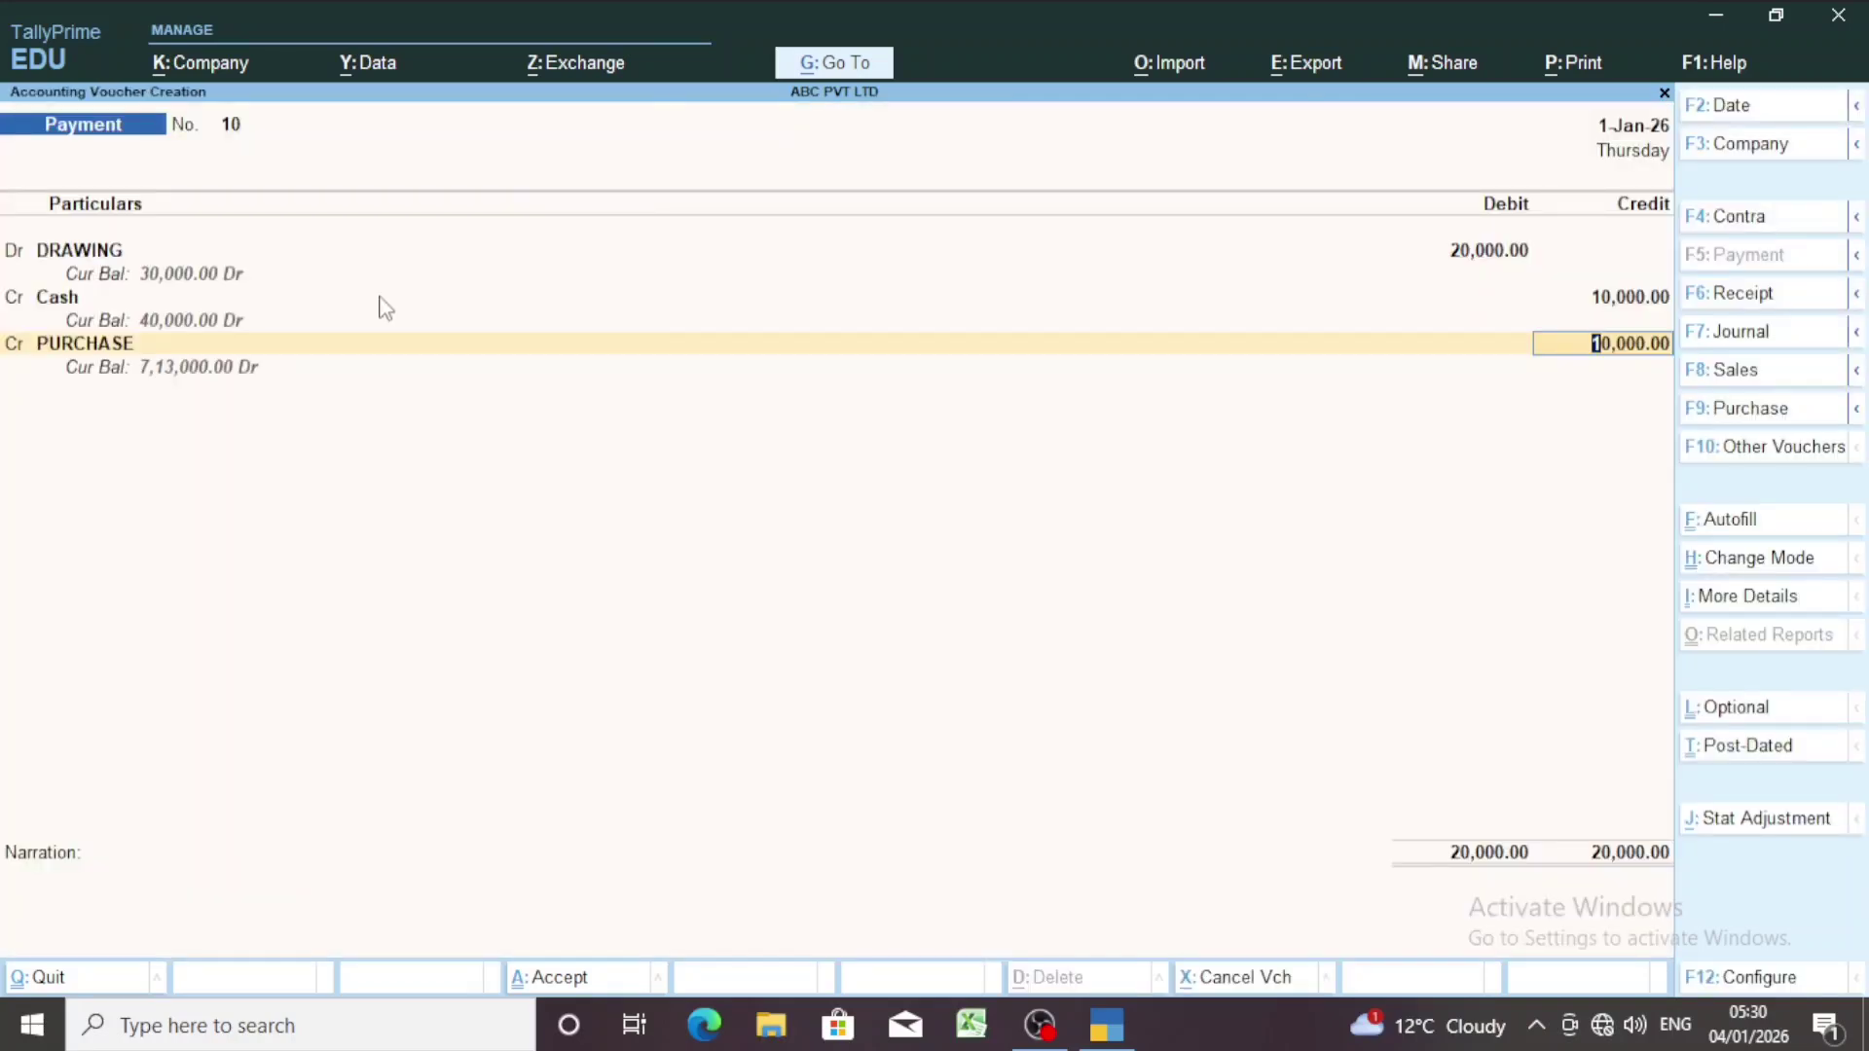
key(Return)
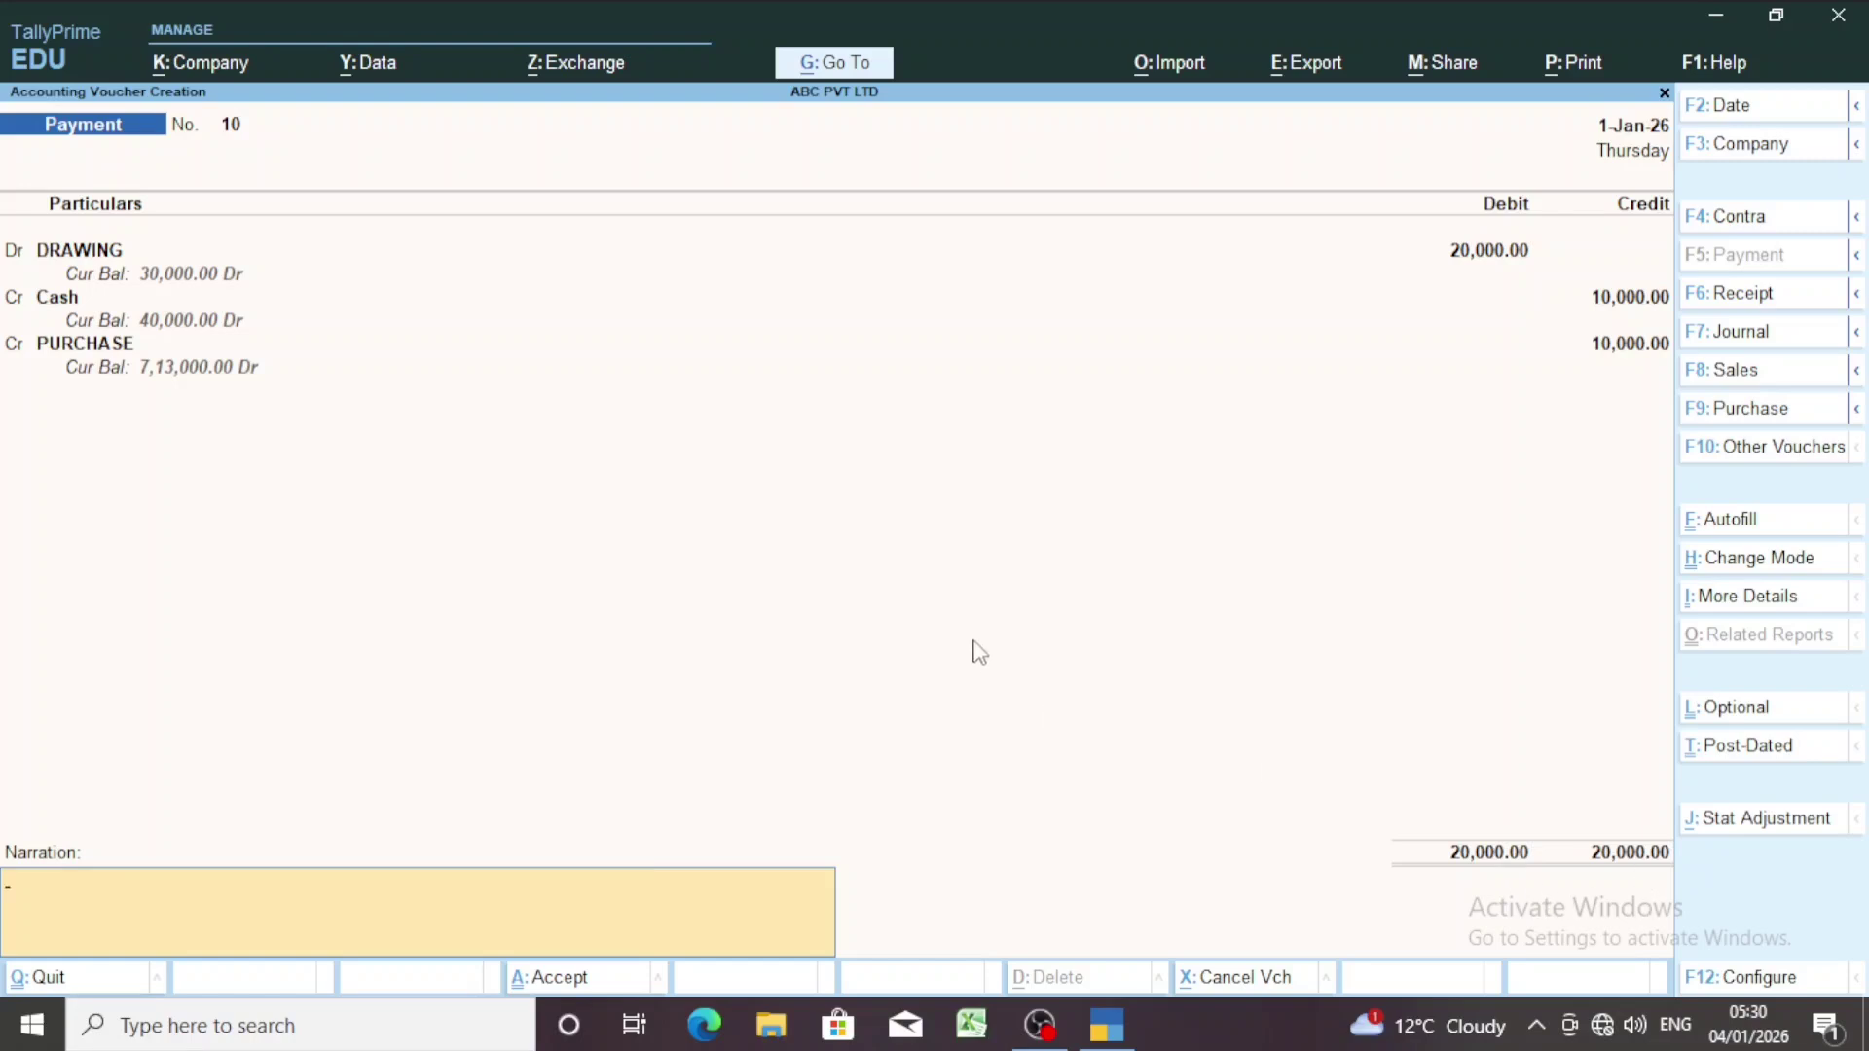
Skip the narration and accept Payment voucher No. 10 to save it.
key(Return)
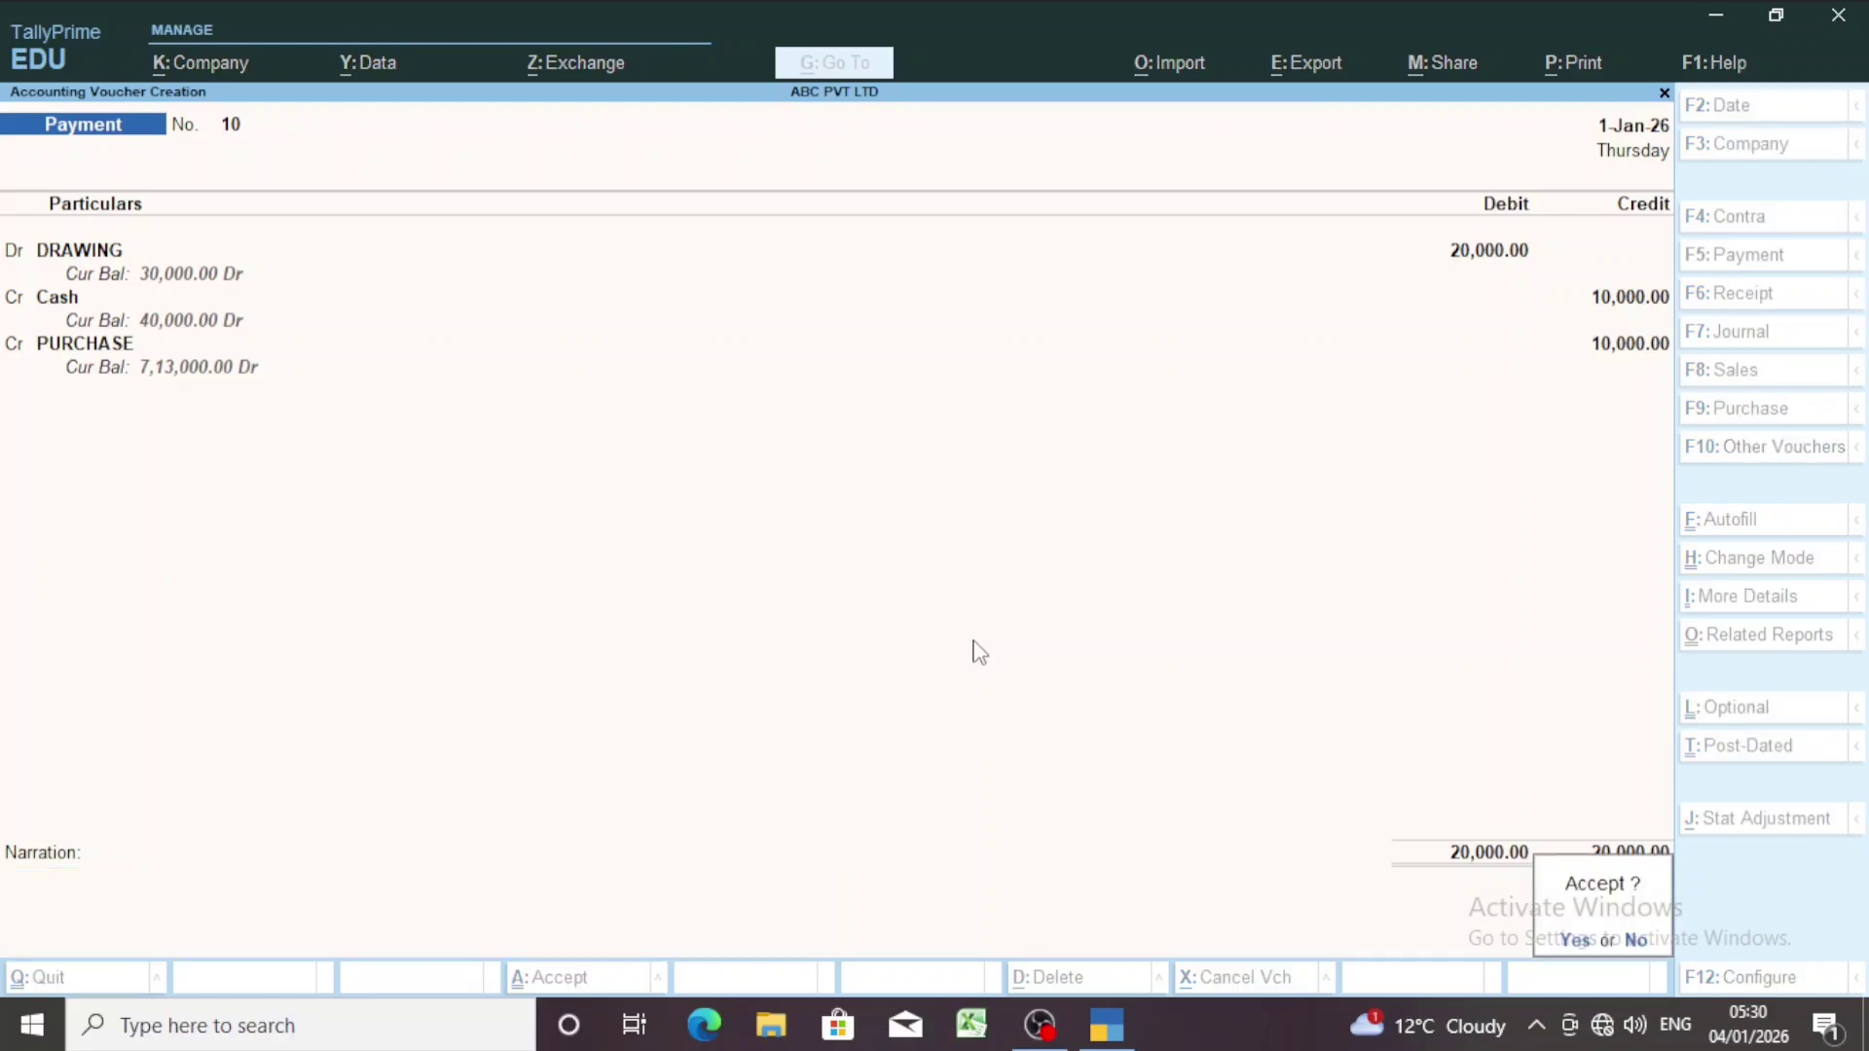
key(Return)
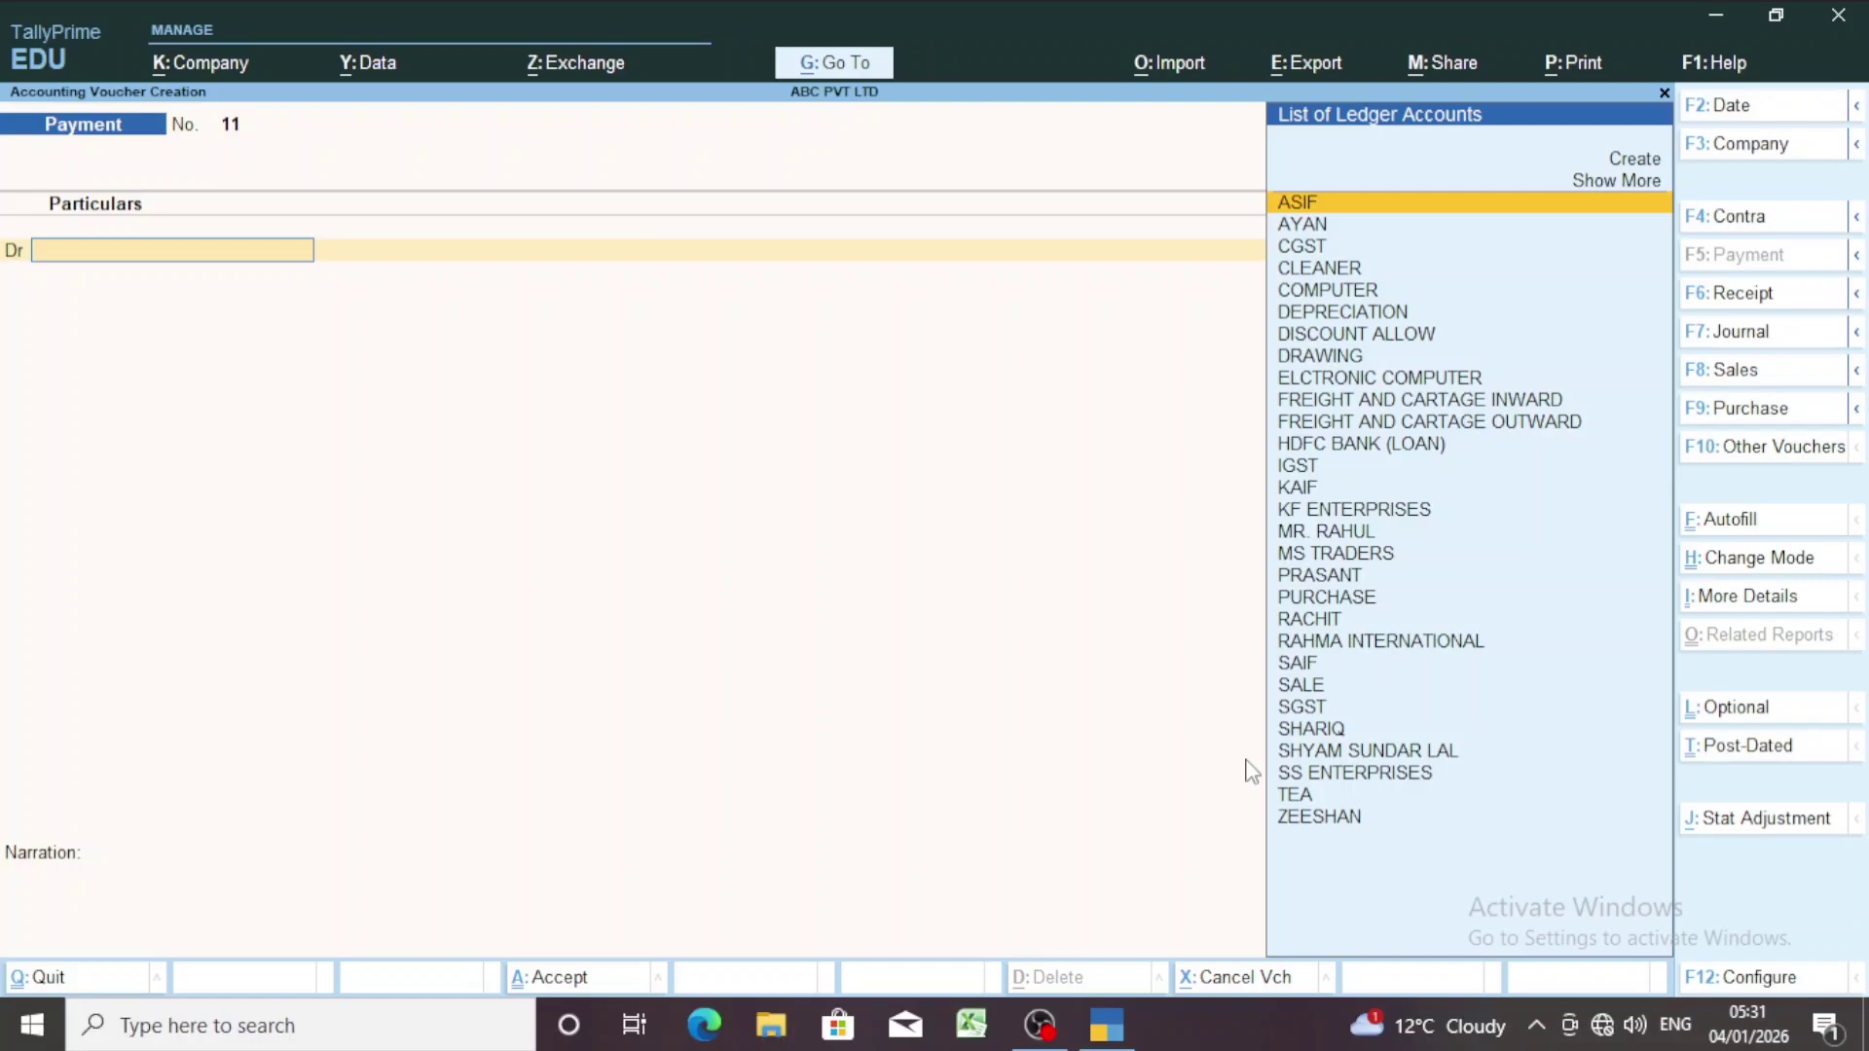
Switch the voucher type from Payment to Receipt with F6.
key(F6)
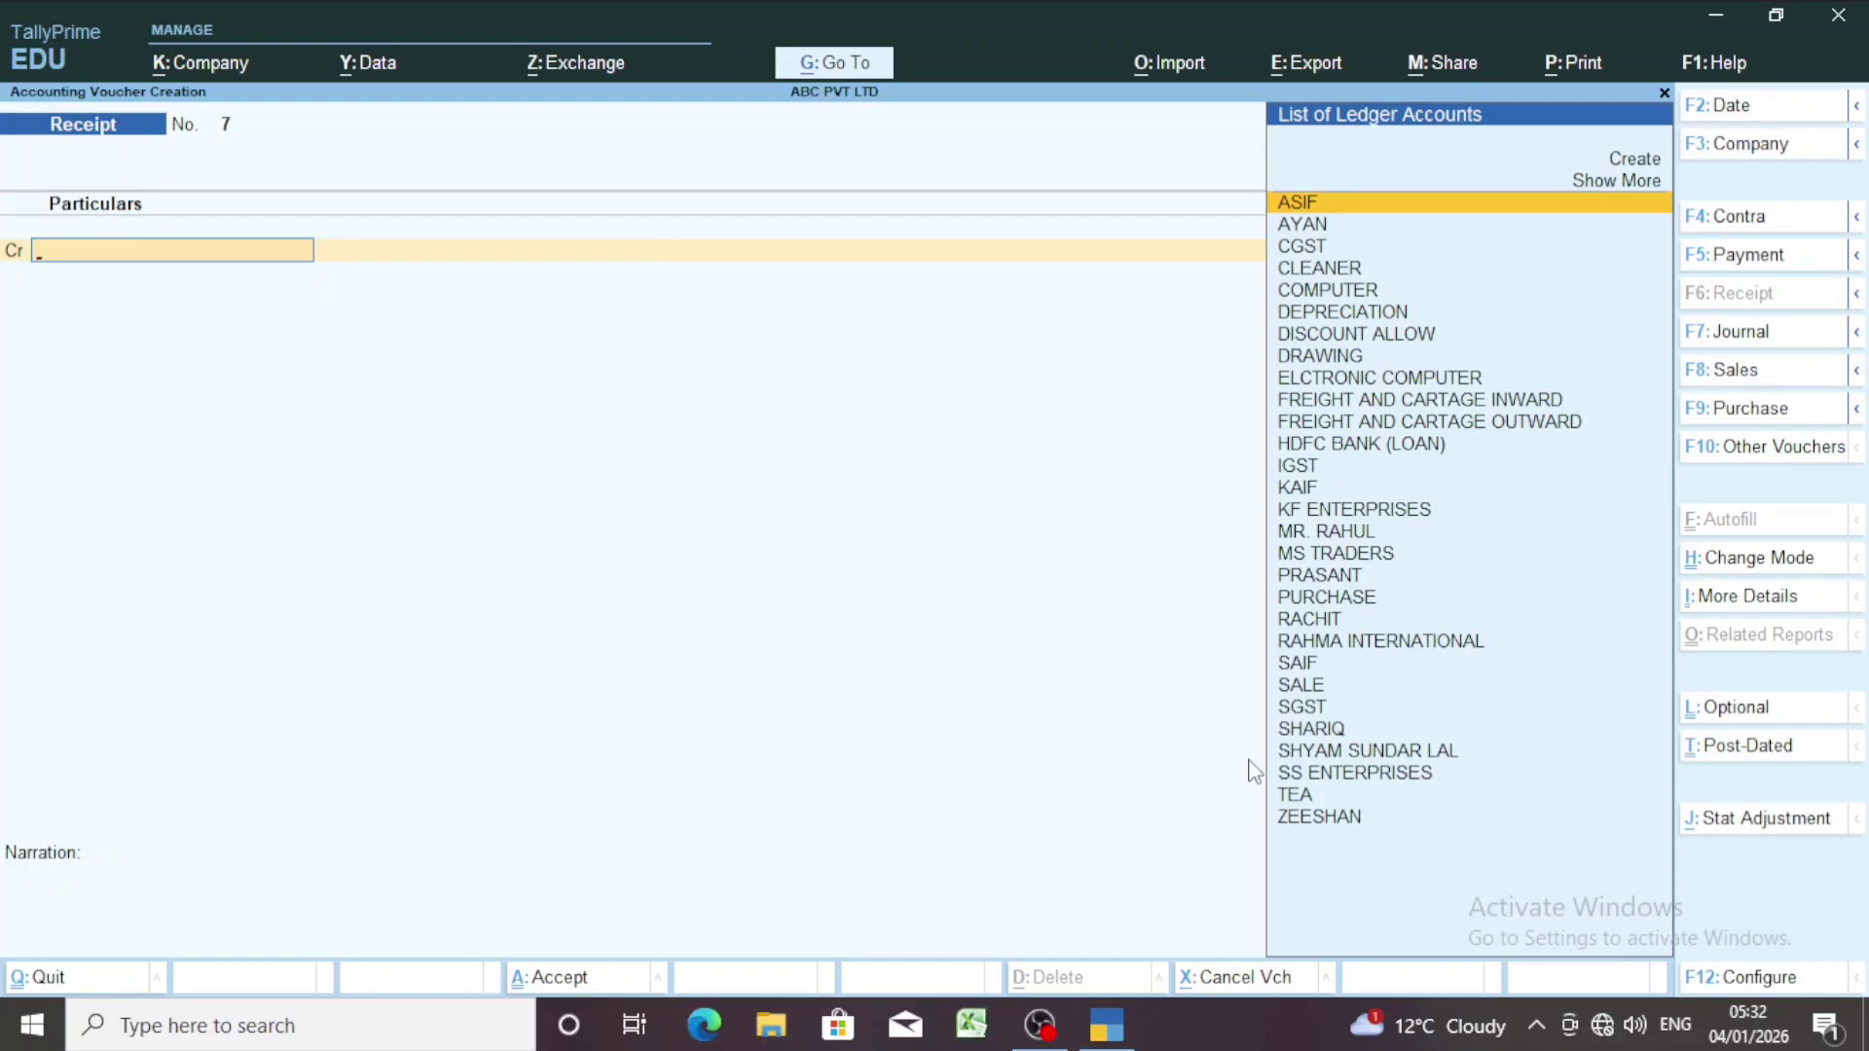
Credit DRAWING with 5,000 on Receipt voucher No. 7.
text(DRA)
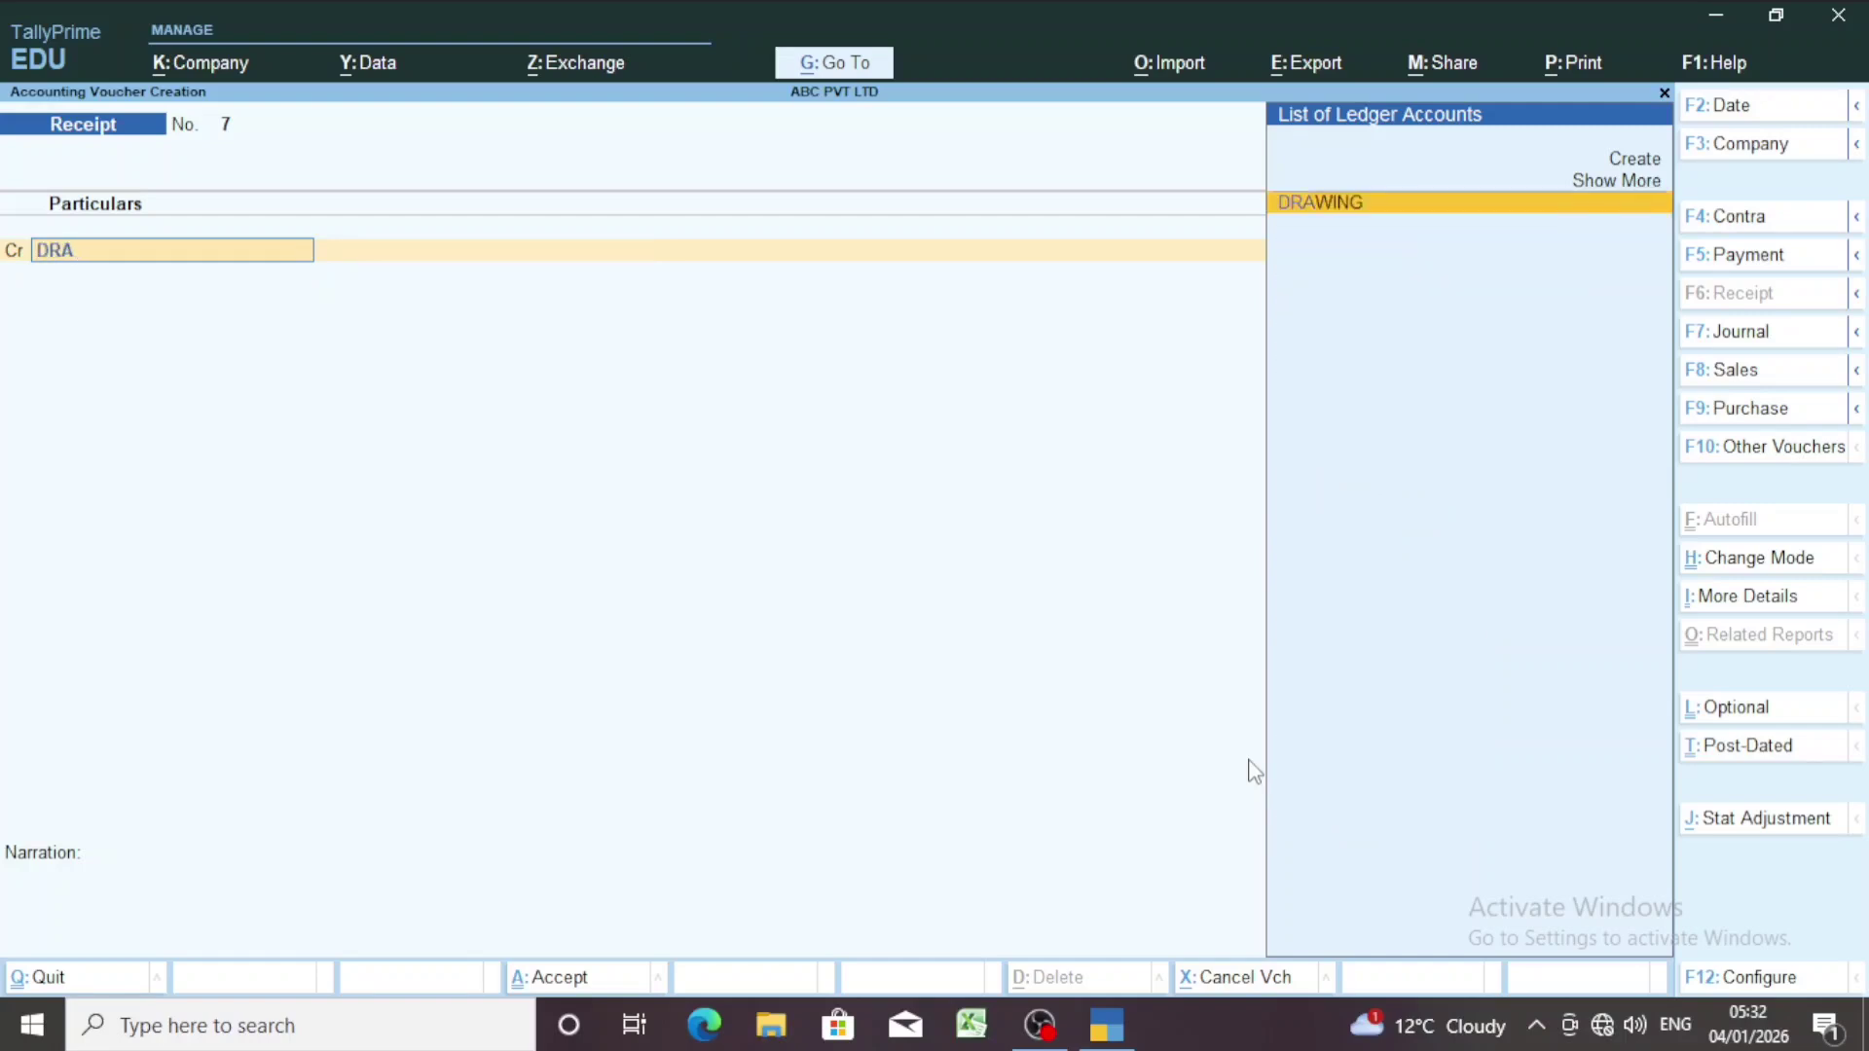
key(Return)
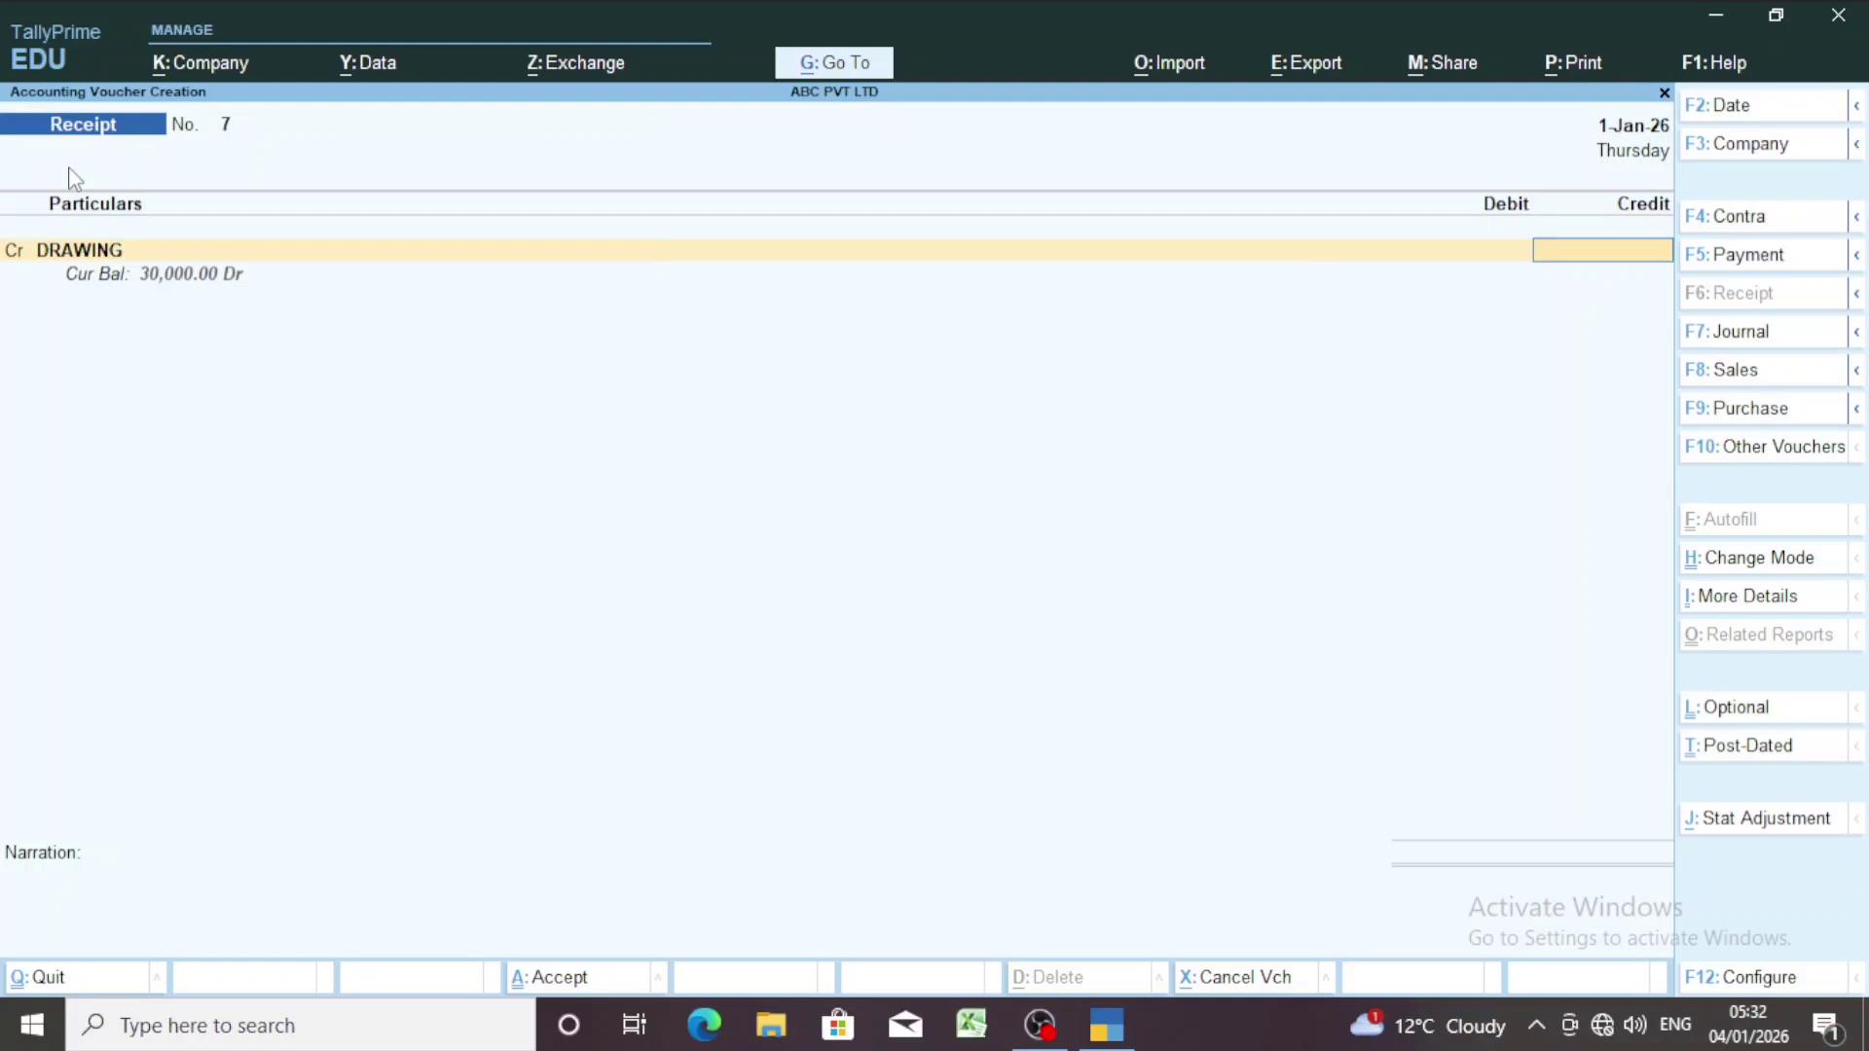
text(5000)
key(Return)
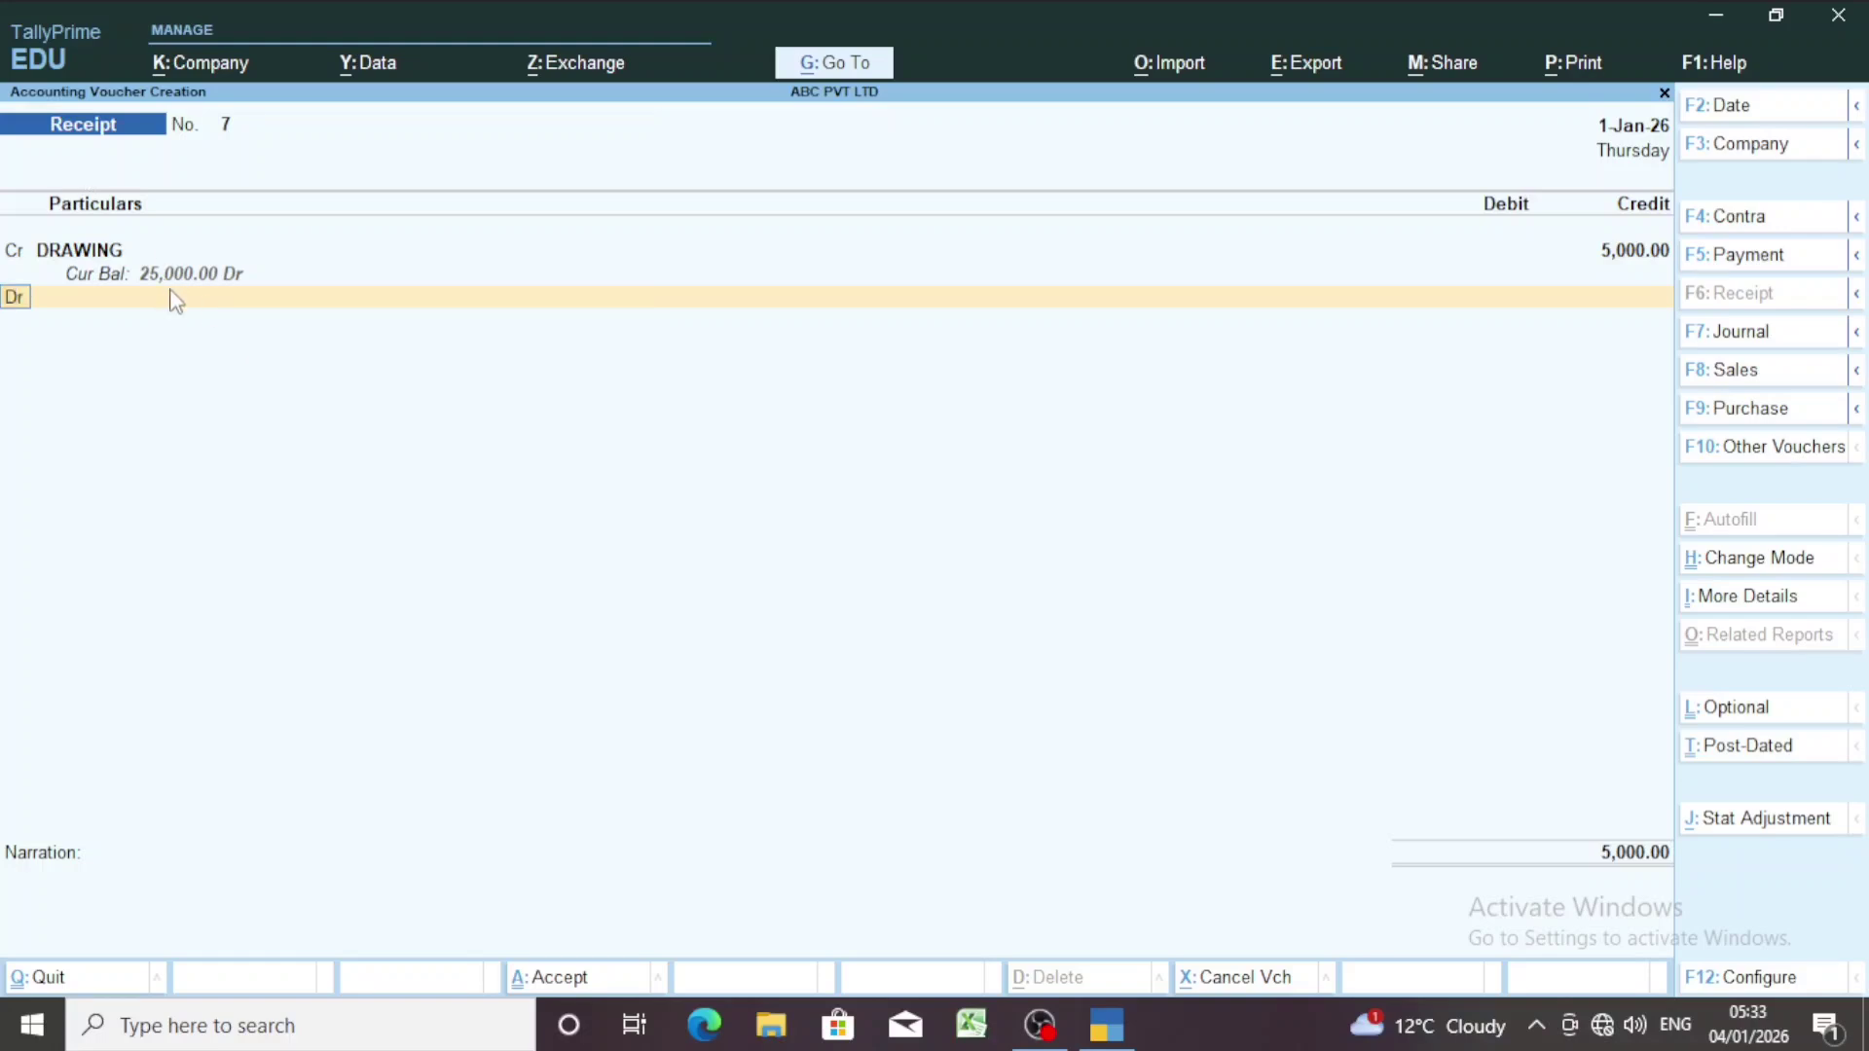
Debit PURCHASE 4,000 without inventory allocation and Cash 1,000, then save the receipt.
key(Return)
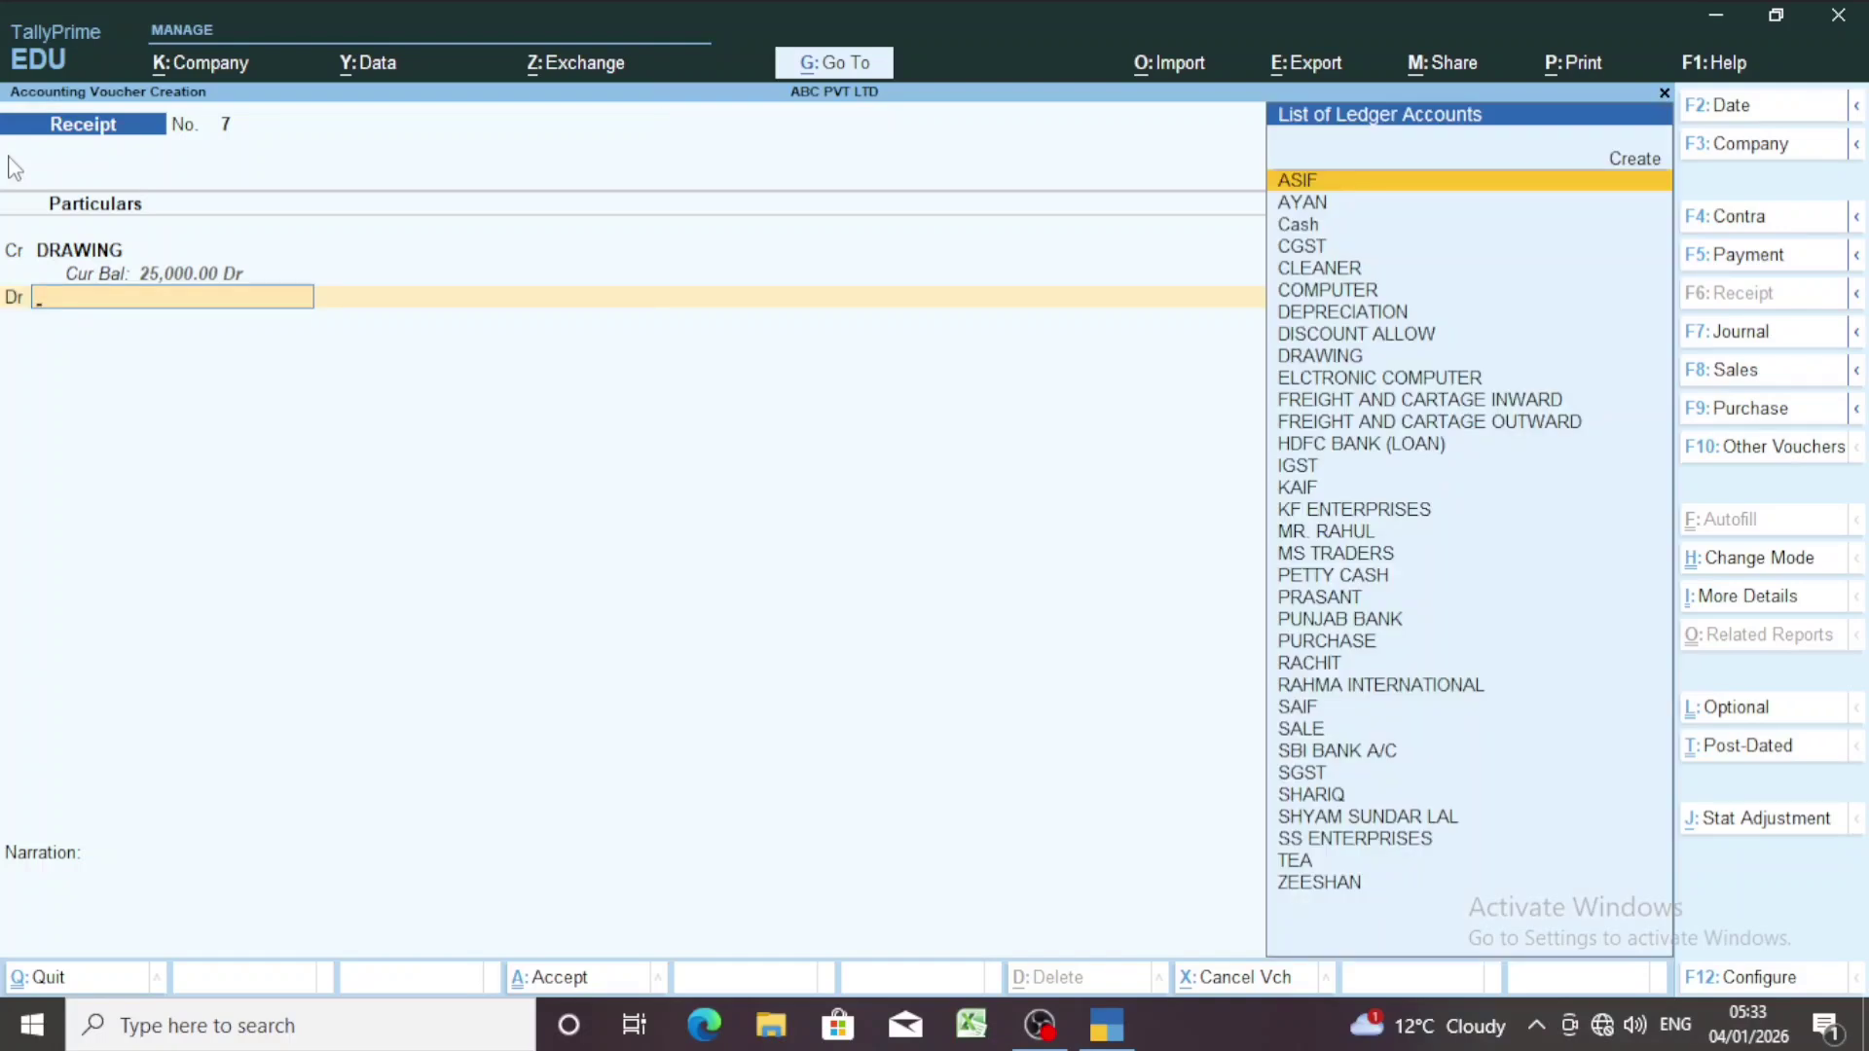
text(PUR)
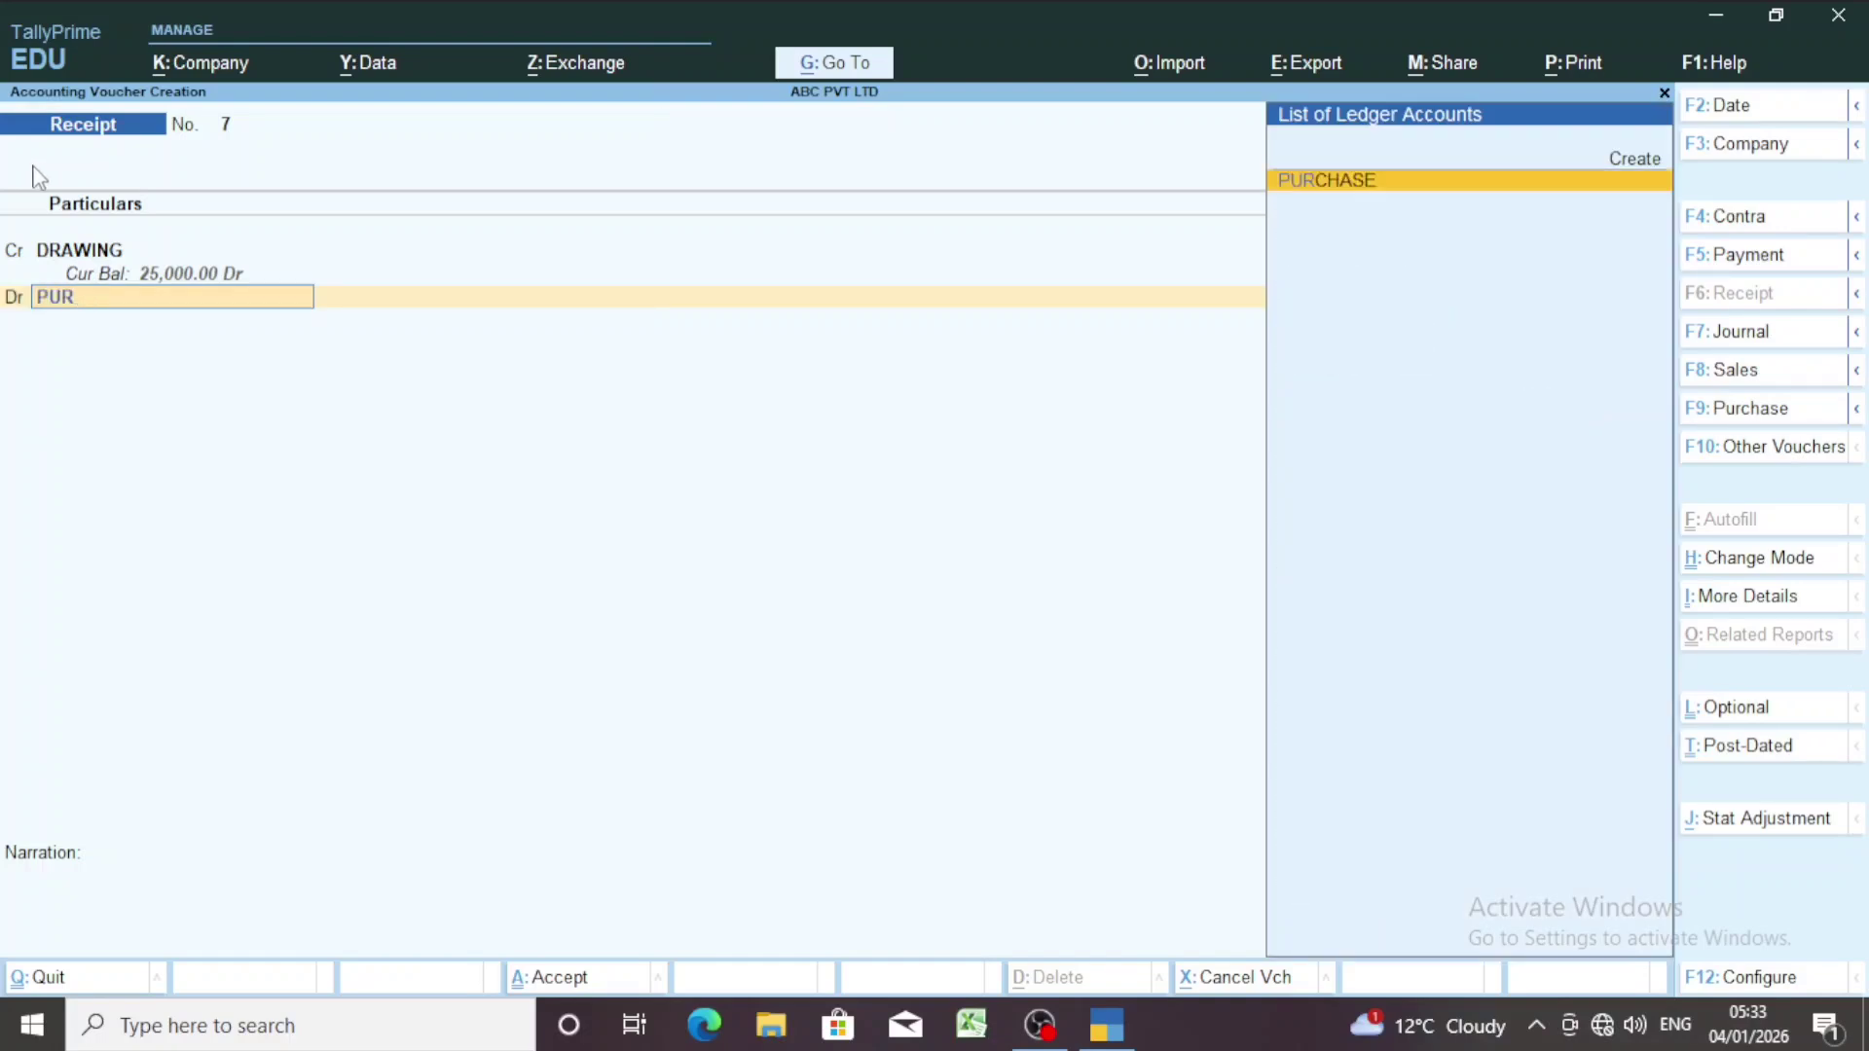
key(Return)
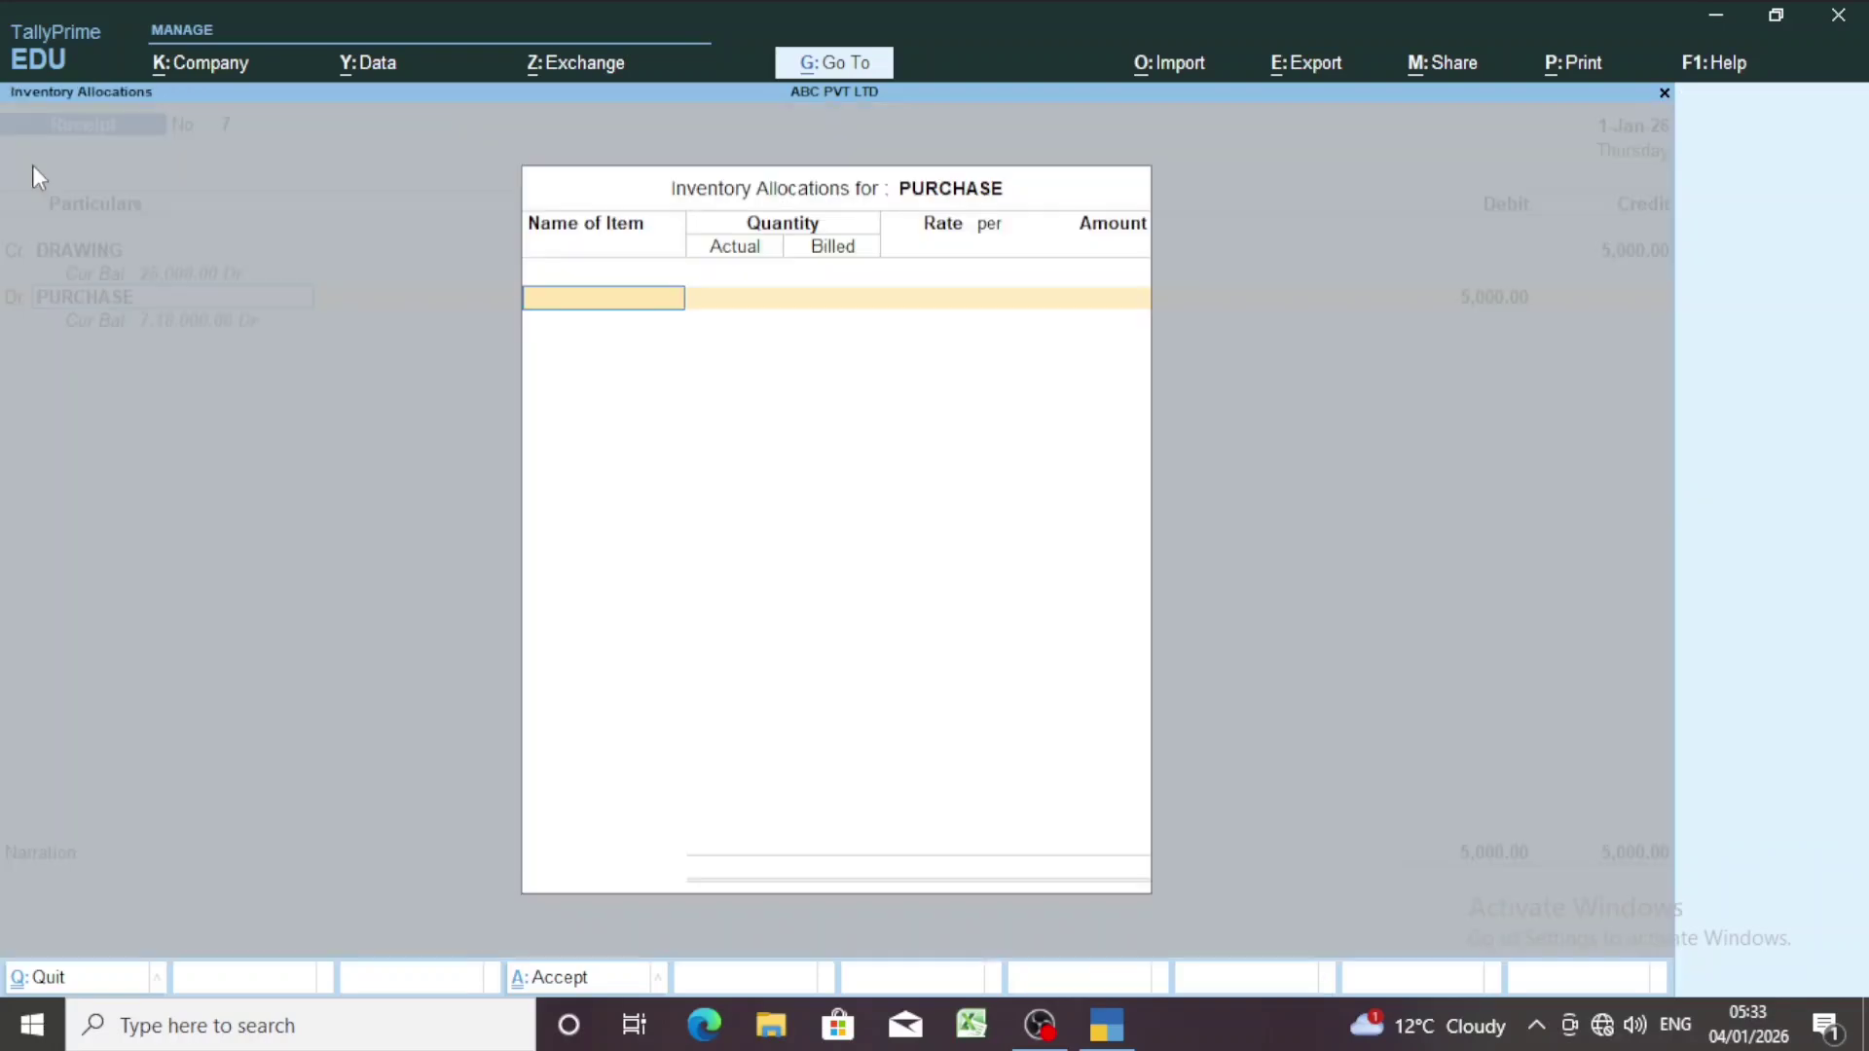
key(Escape)
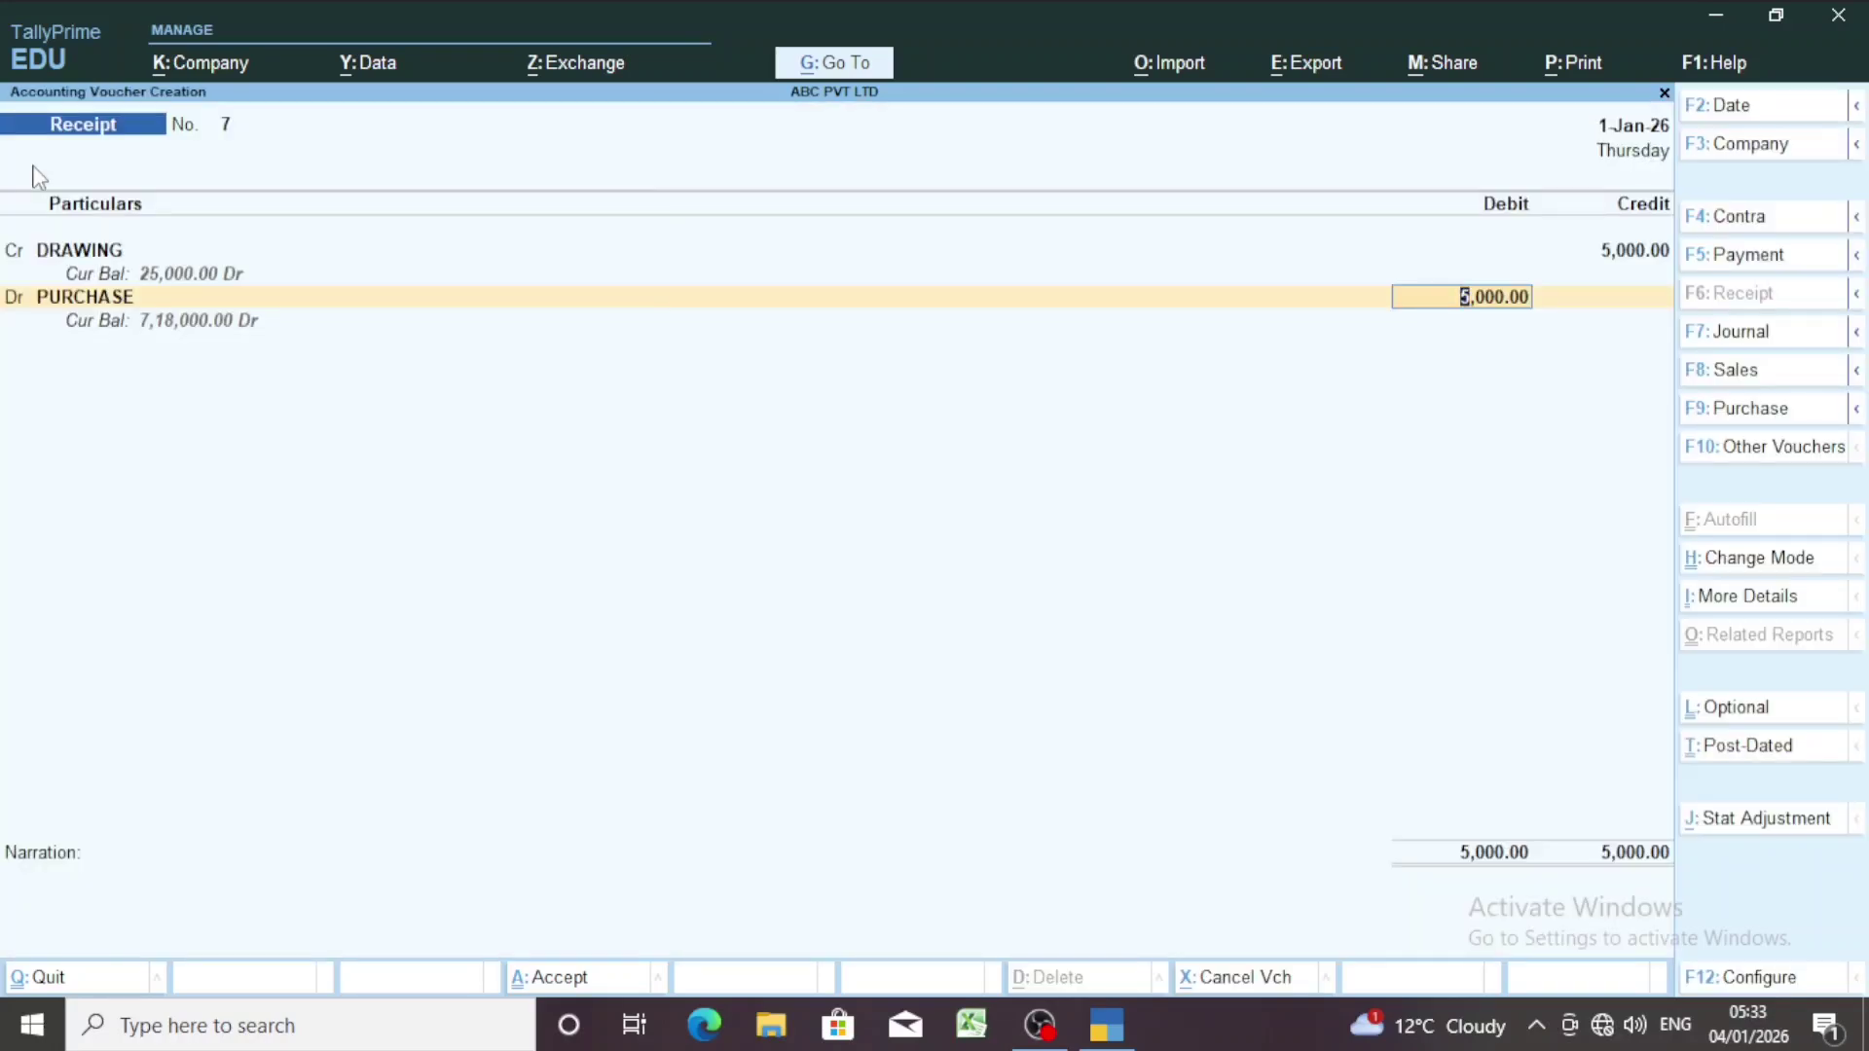
text(4000)
key(Return)
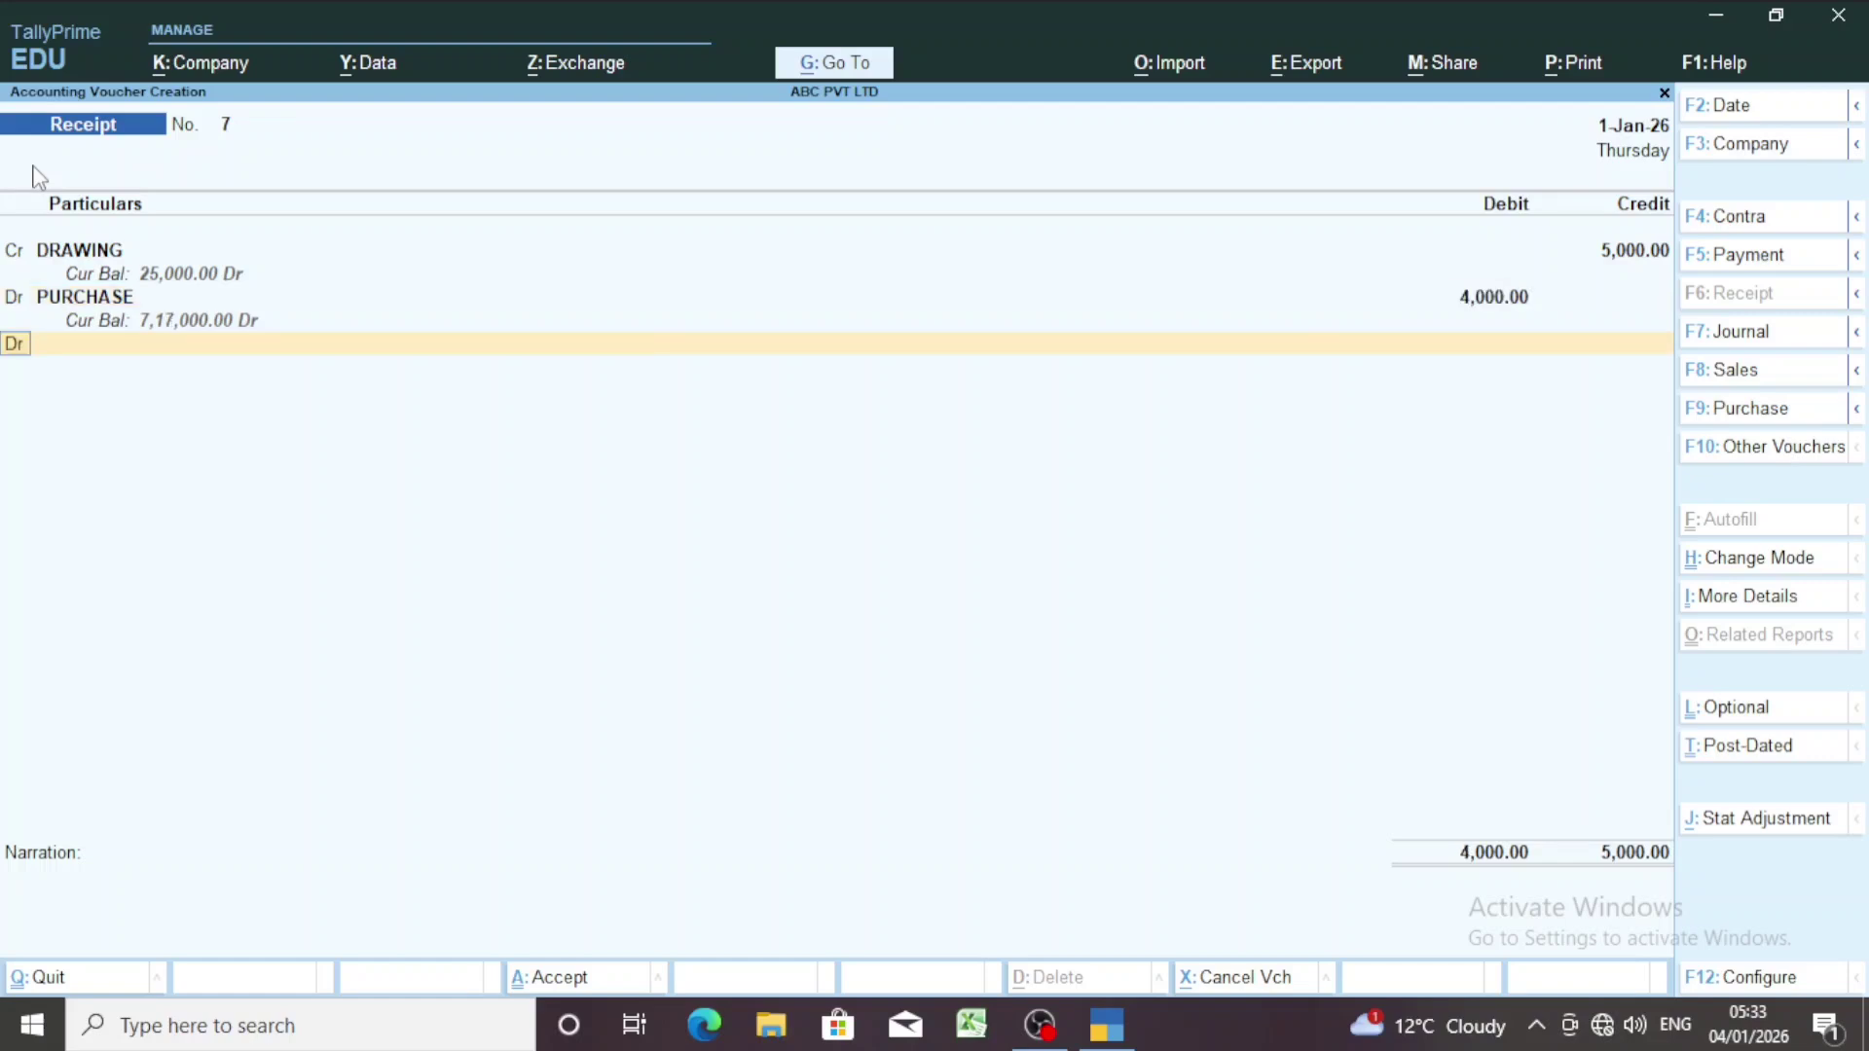
key(Return)
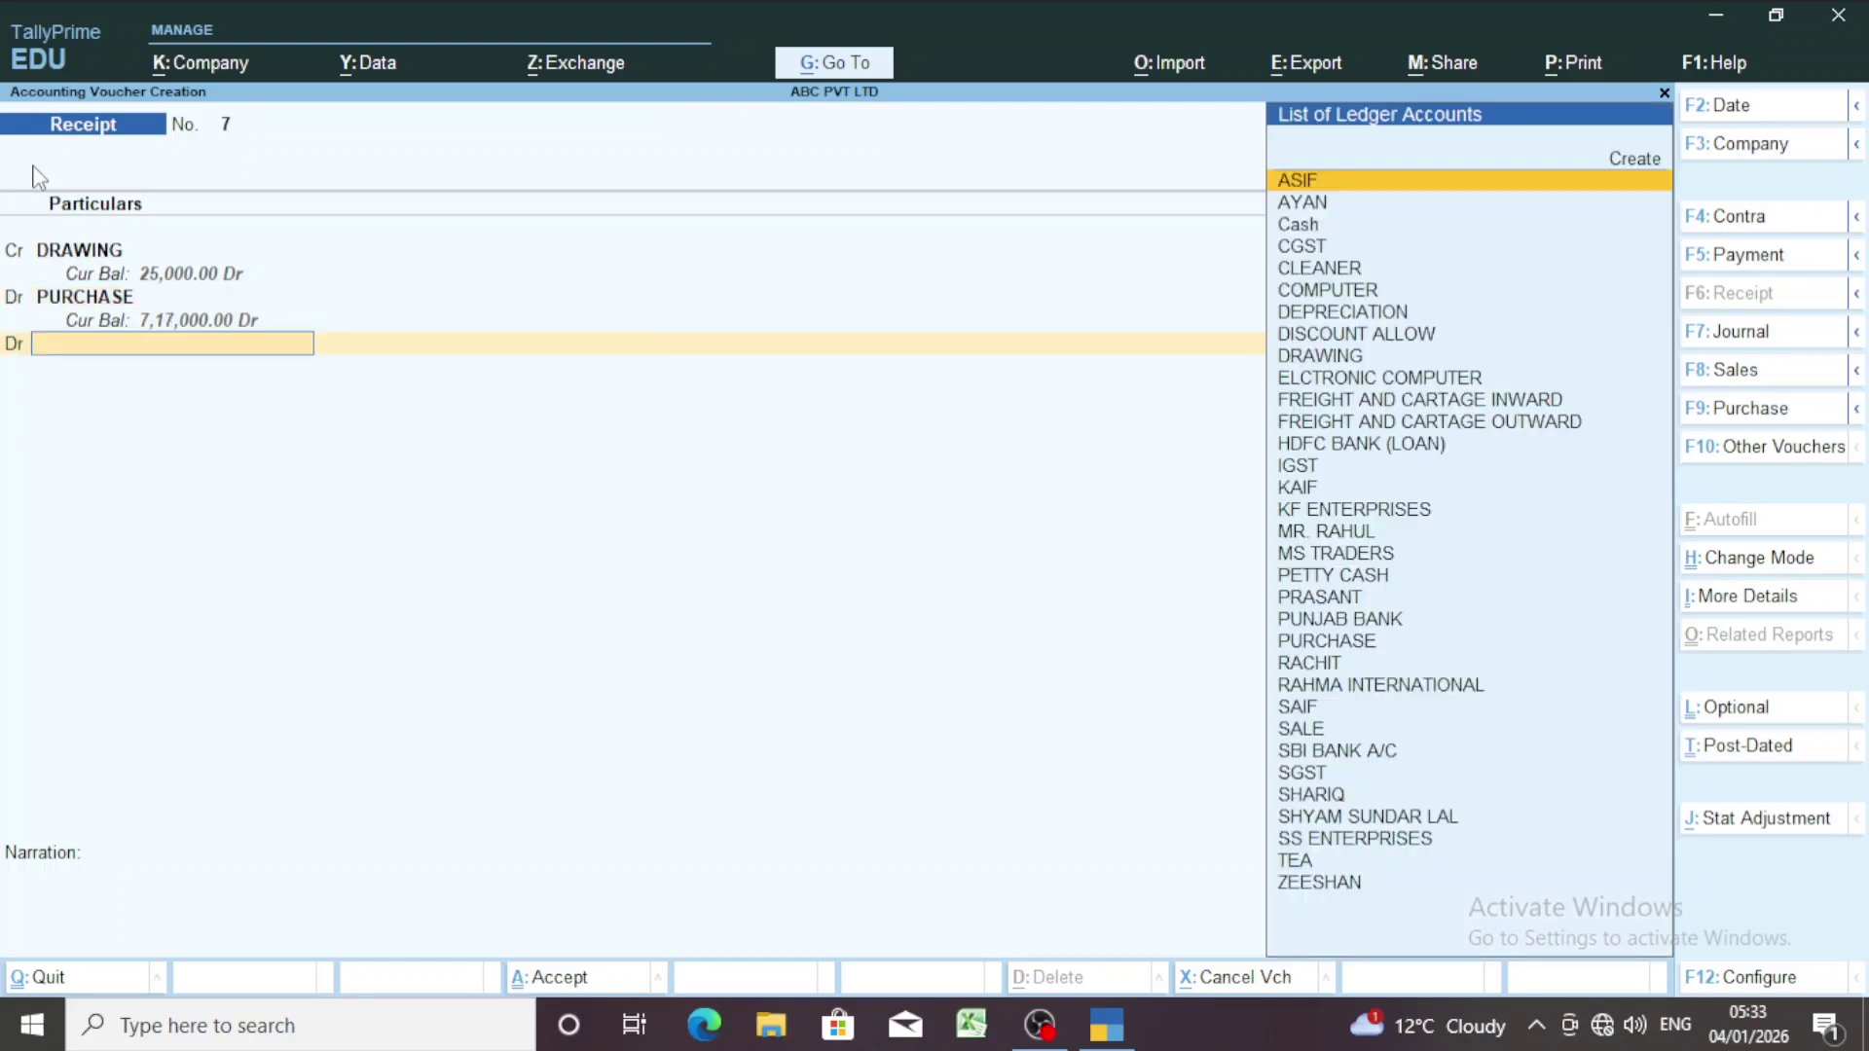
text(cas)
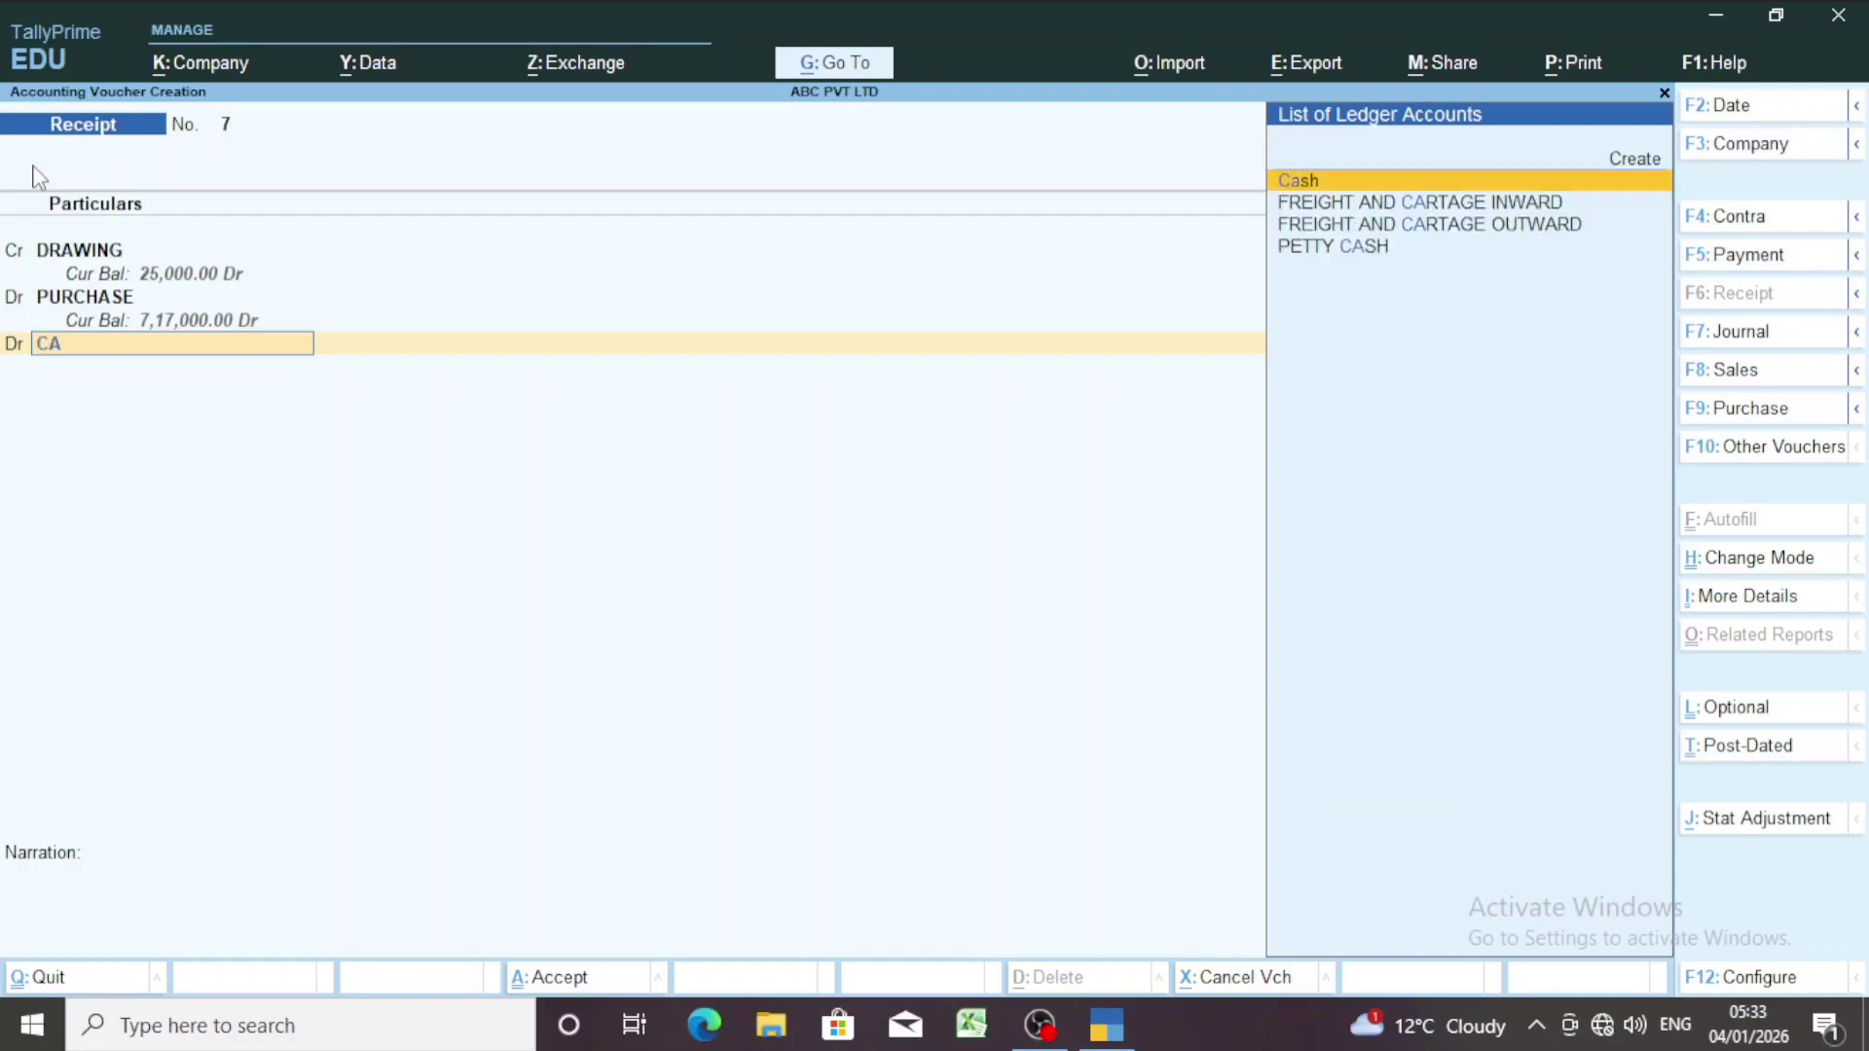
key(Return)
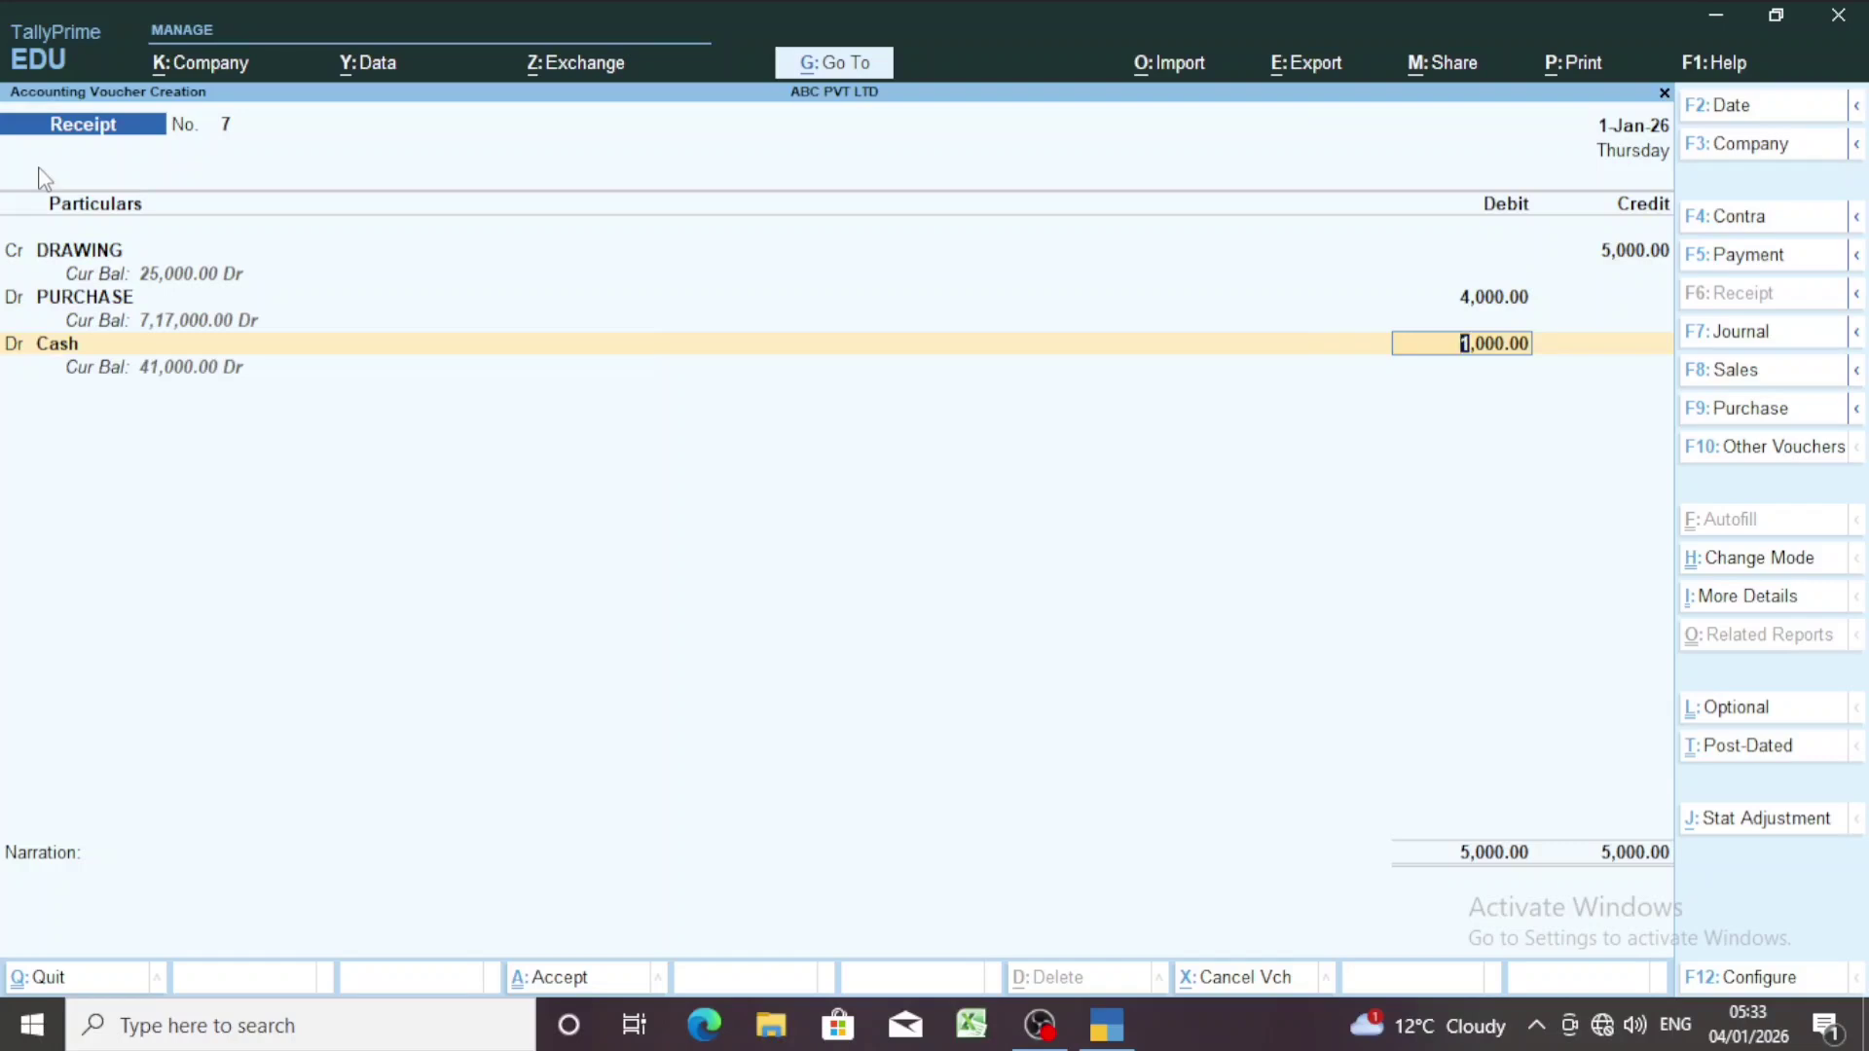
key(Return)
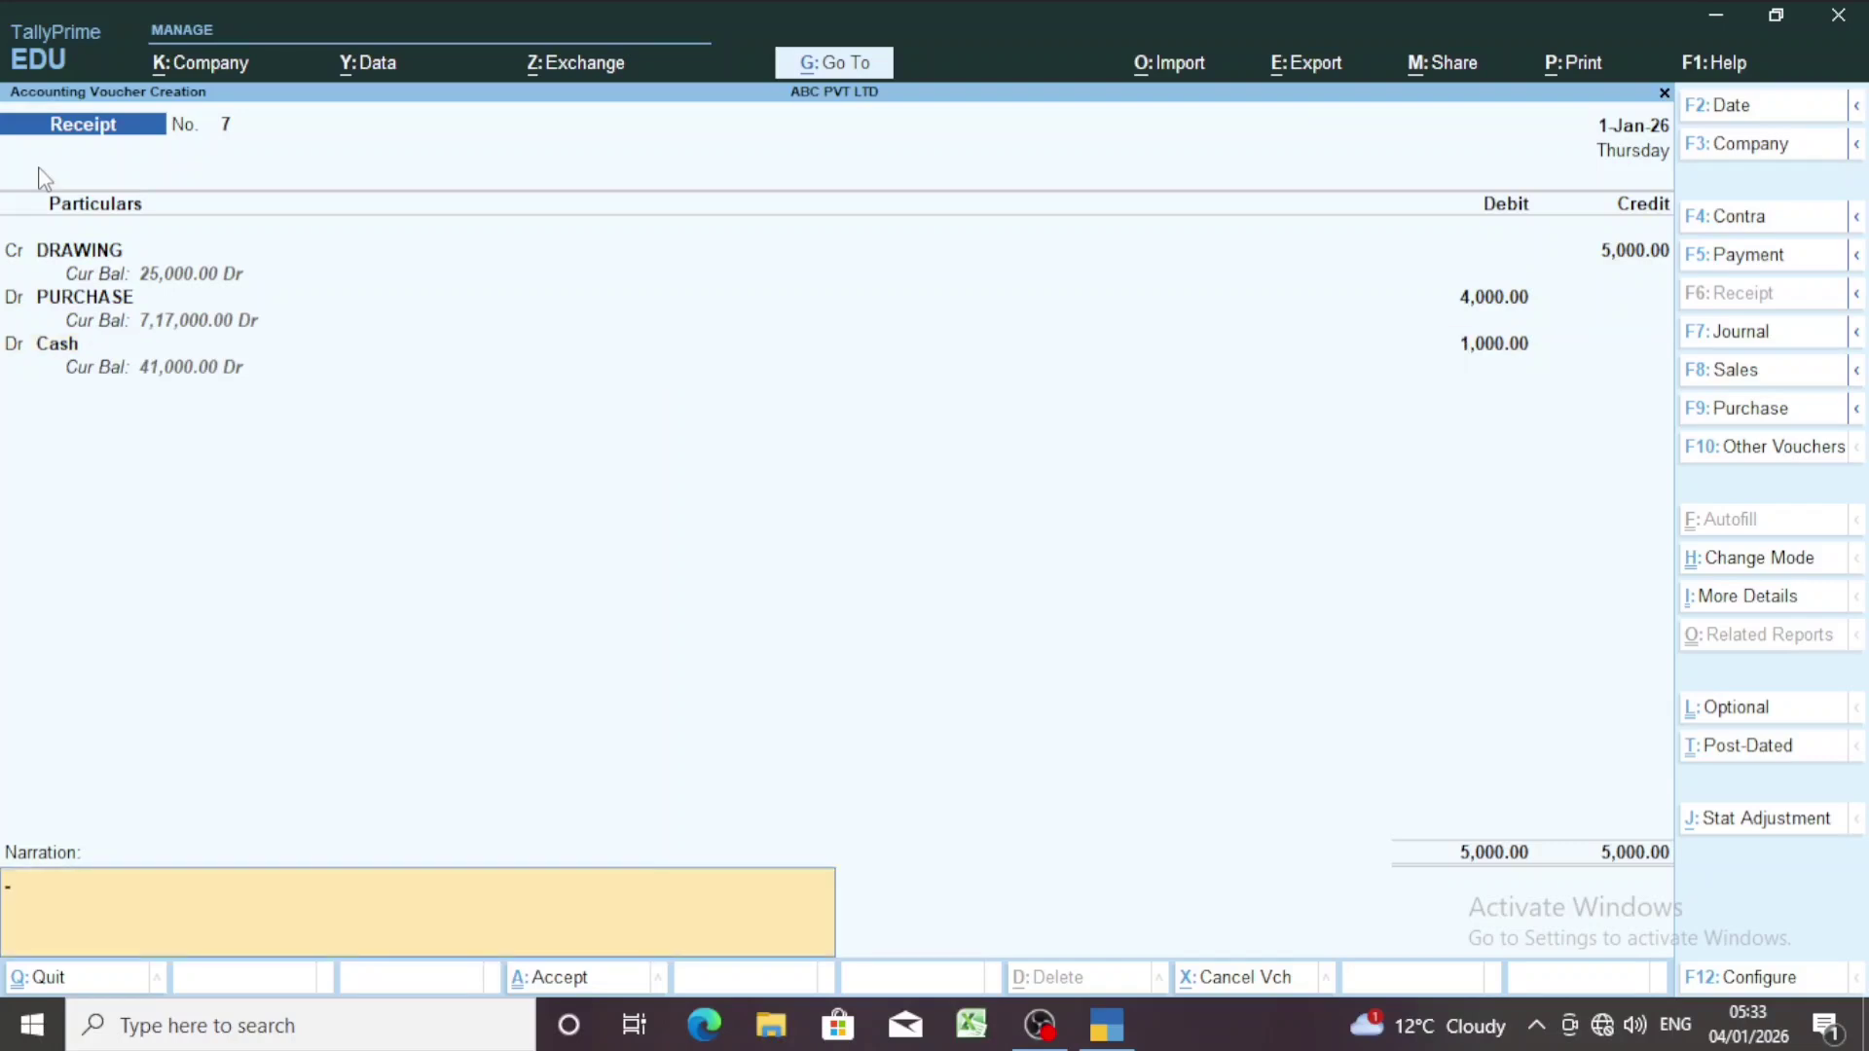
key(Return)
key(Return)
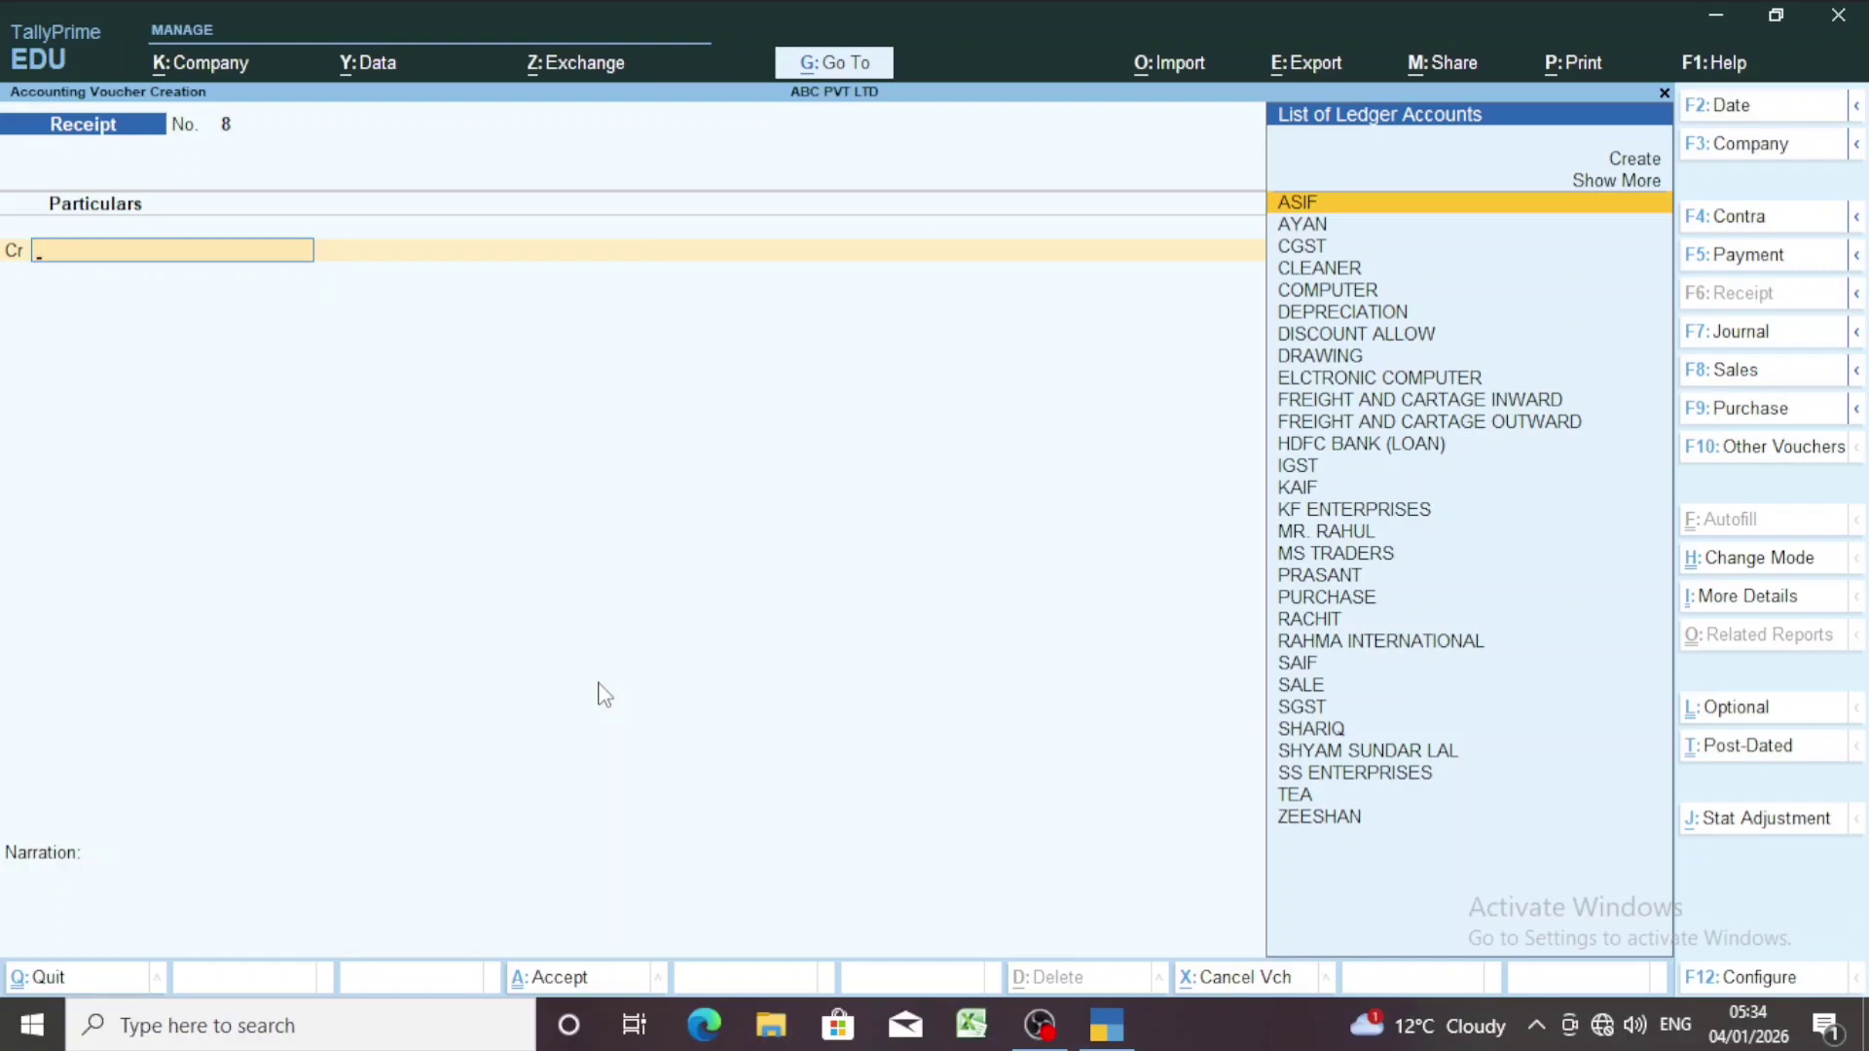
Switch to a Journal voucher with F7.
key(F7)
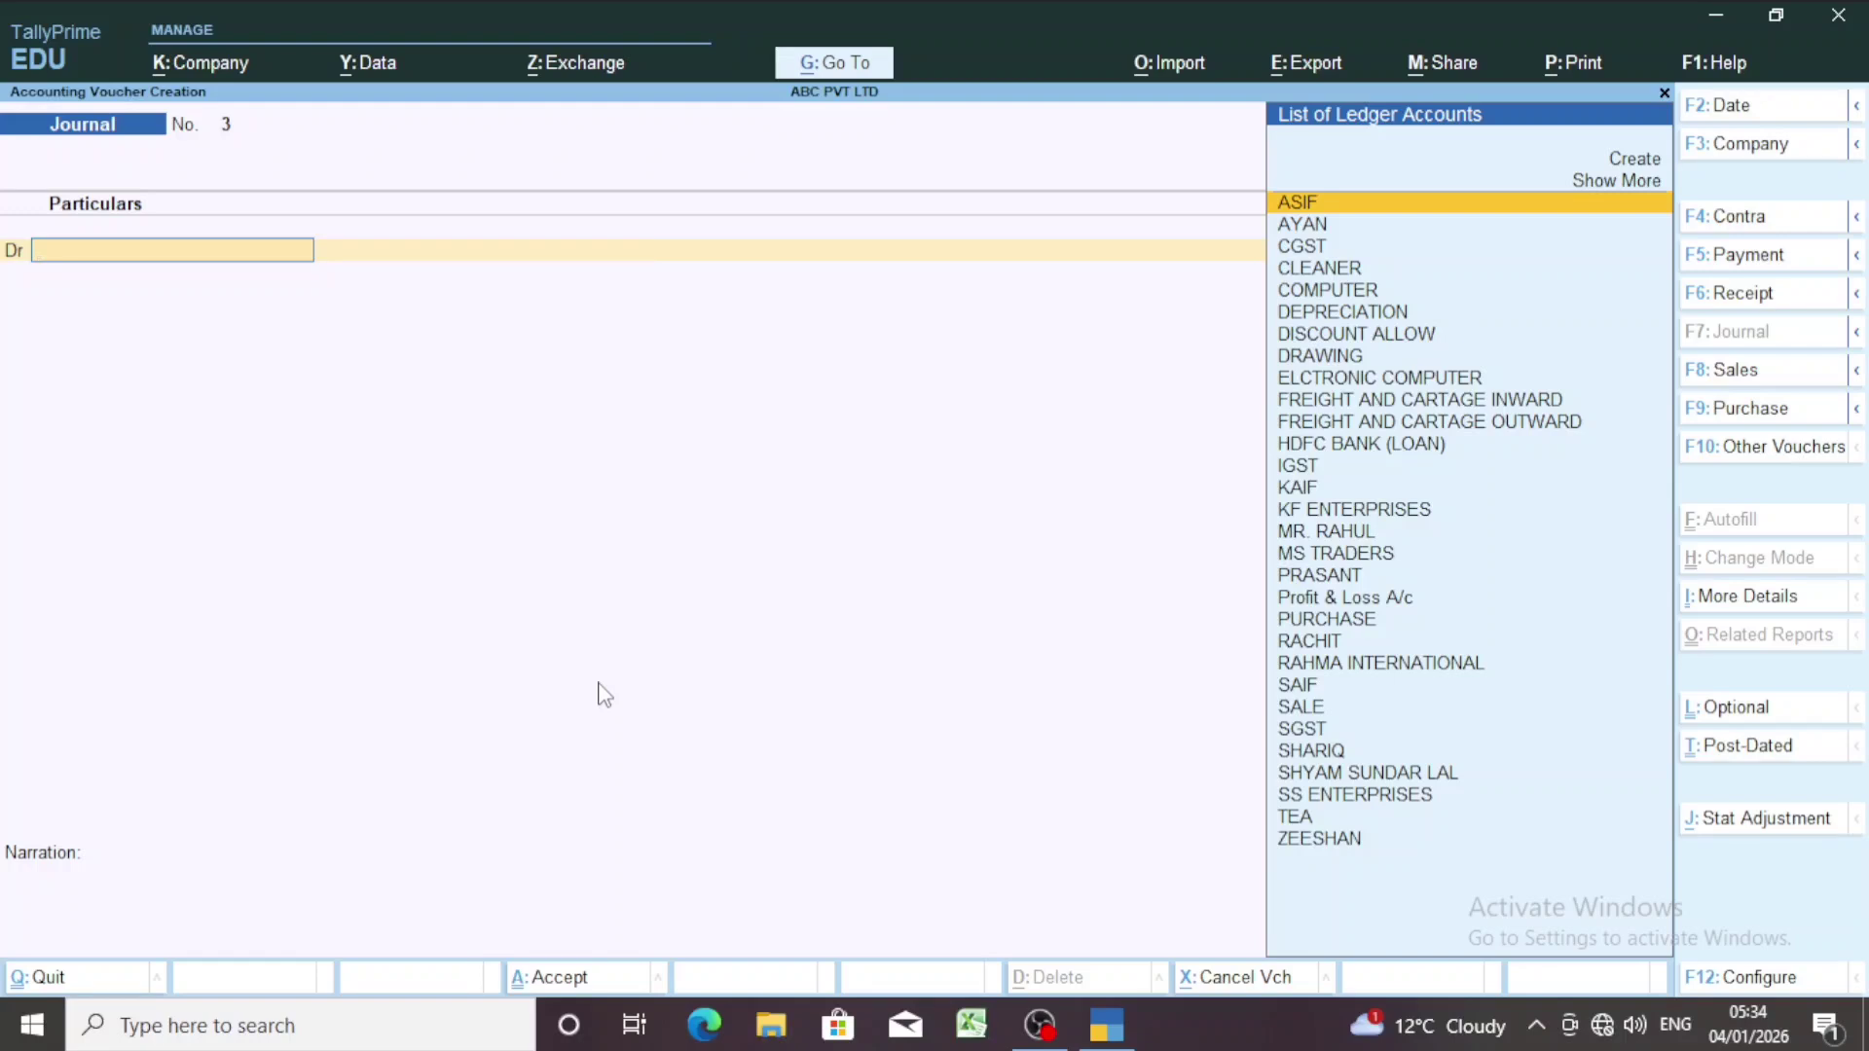
Change the Journal voucher date to 1-Jan-26 by entering 1.1.
key(F2)
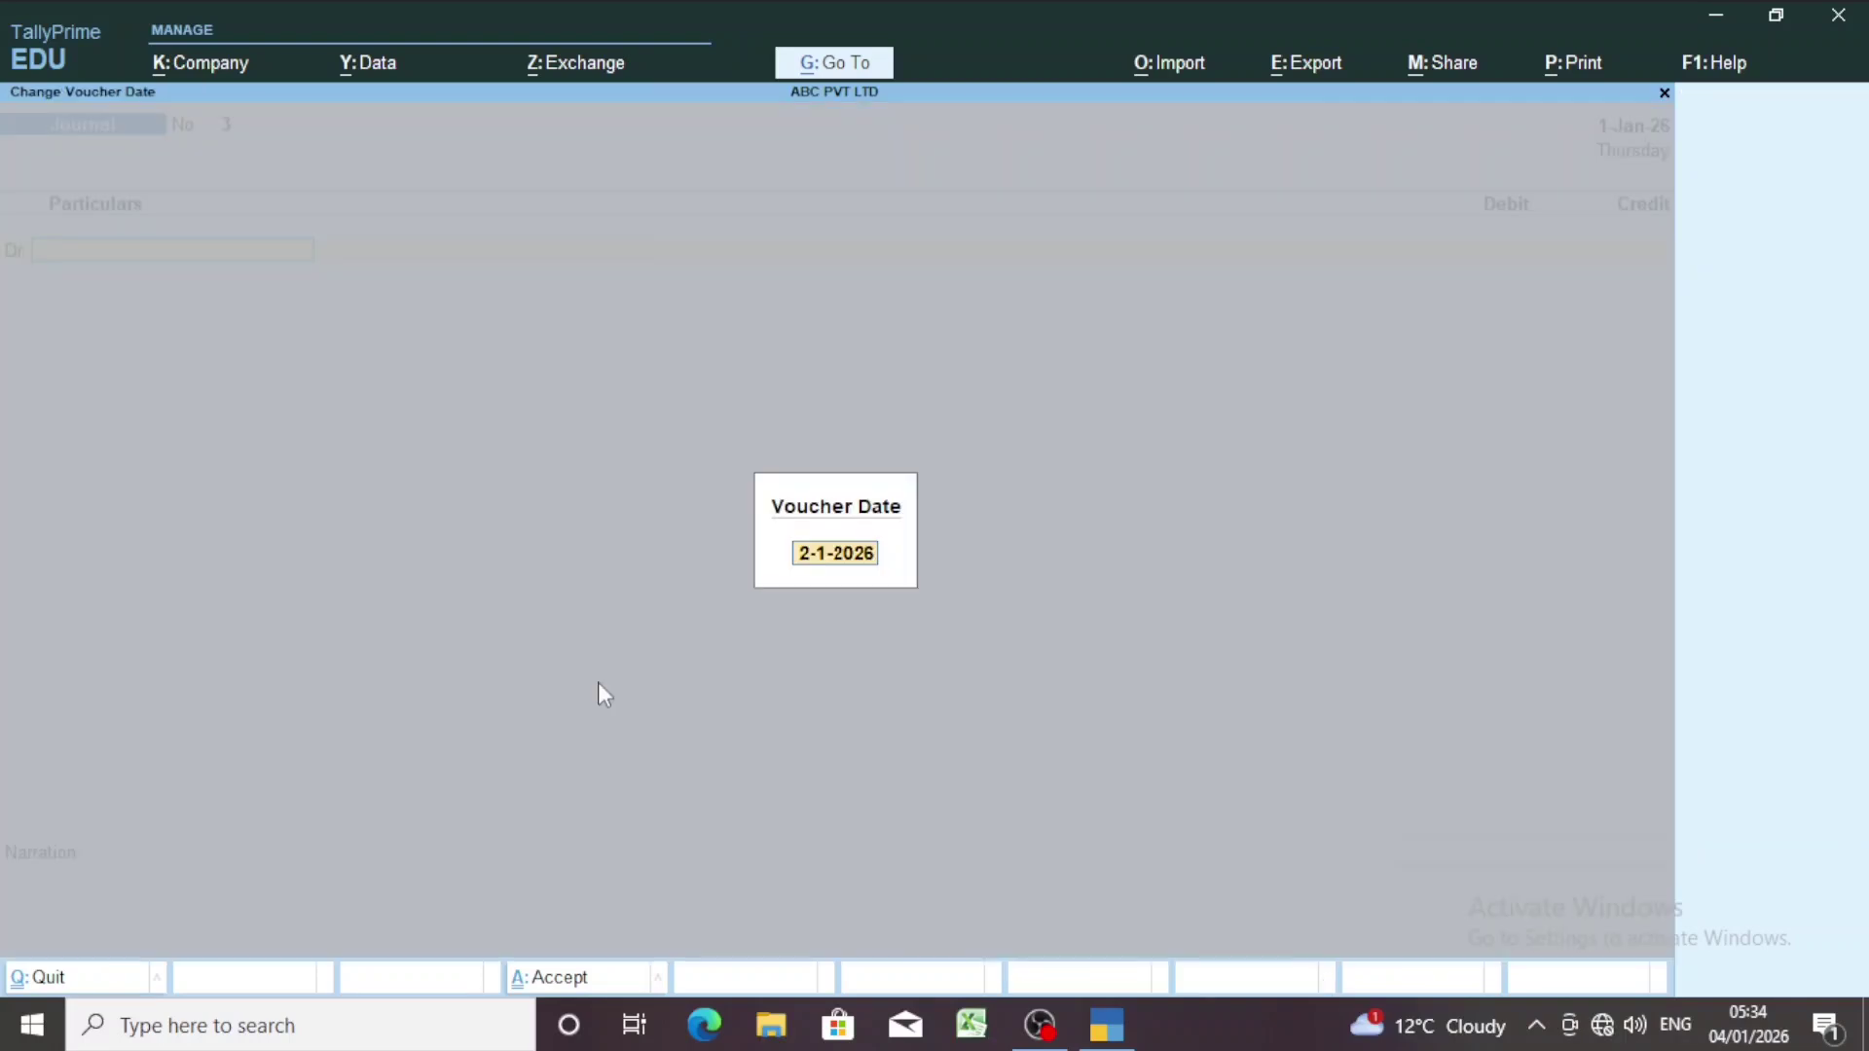
text(1.1)
key(Return)
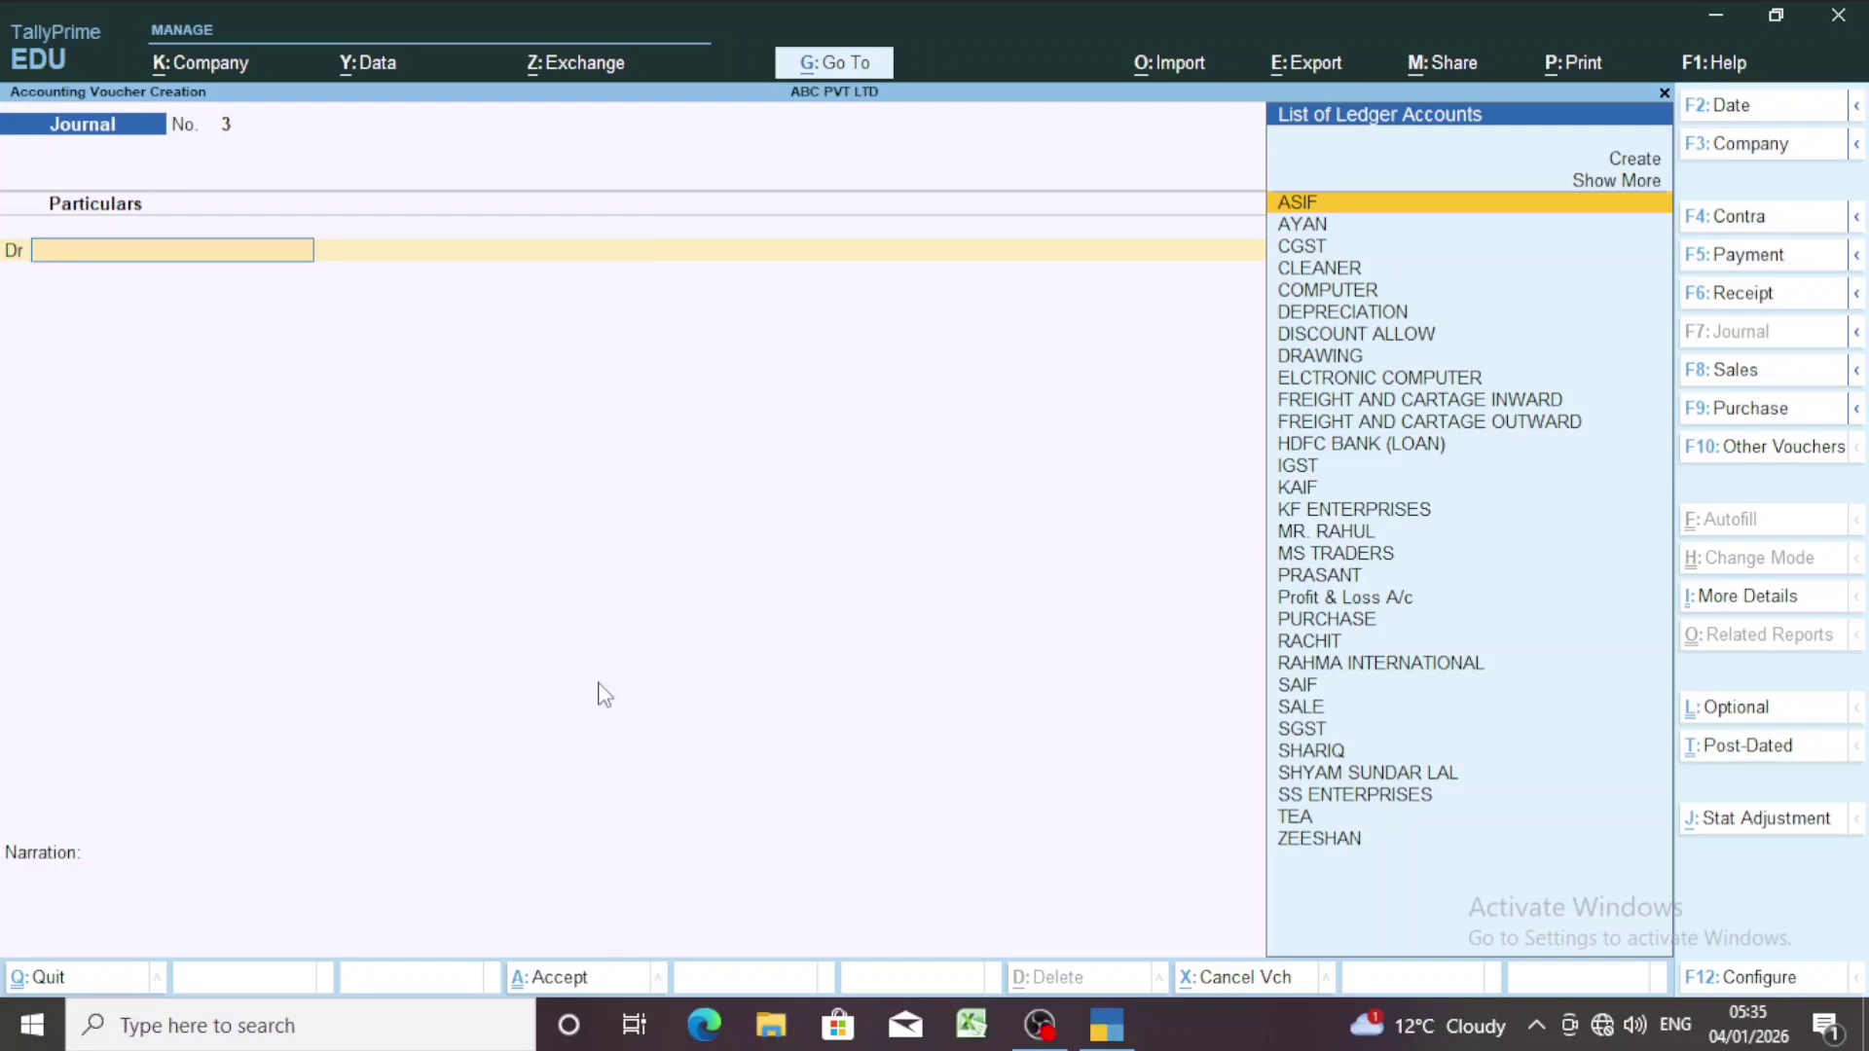
Debit DRAWING 50,000 and credit PURCHASE 50,000, skipping inventory allocation.
text(DR)
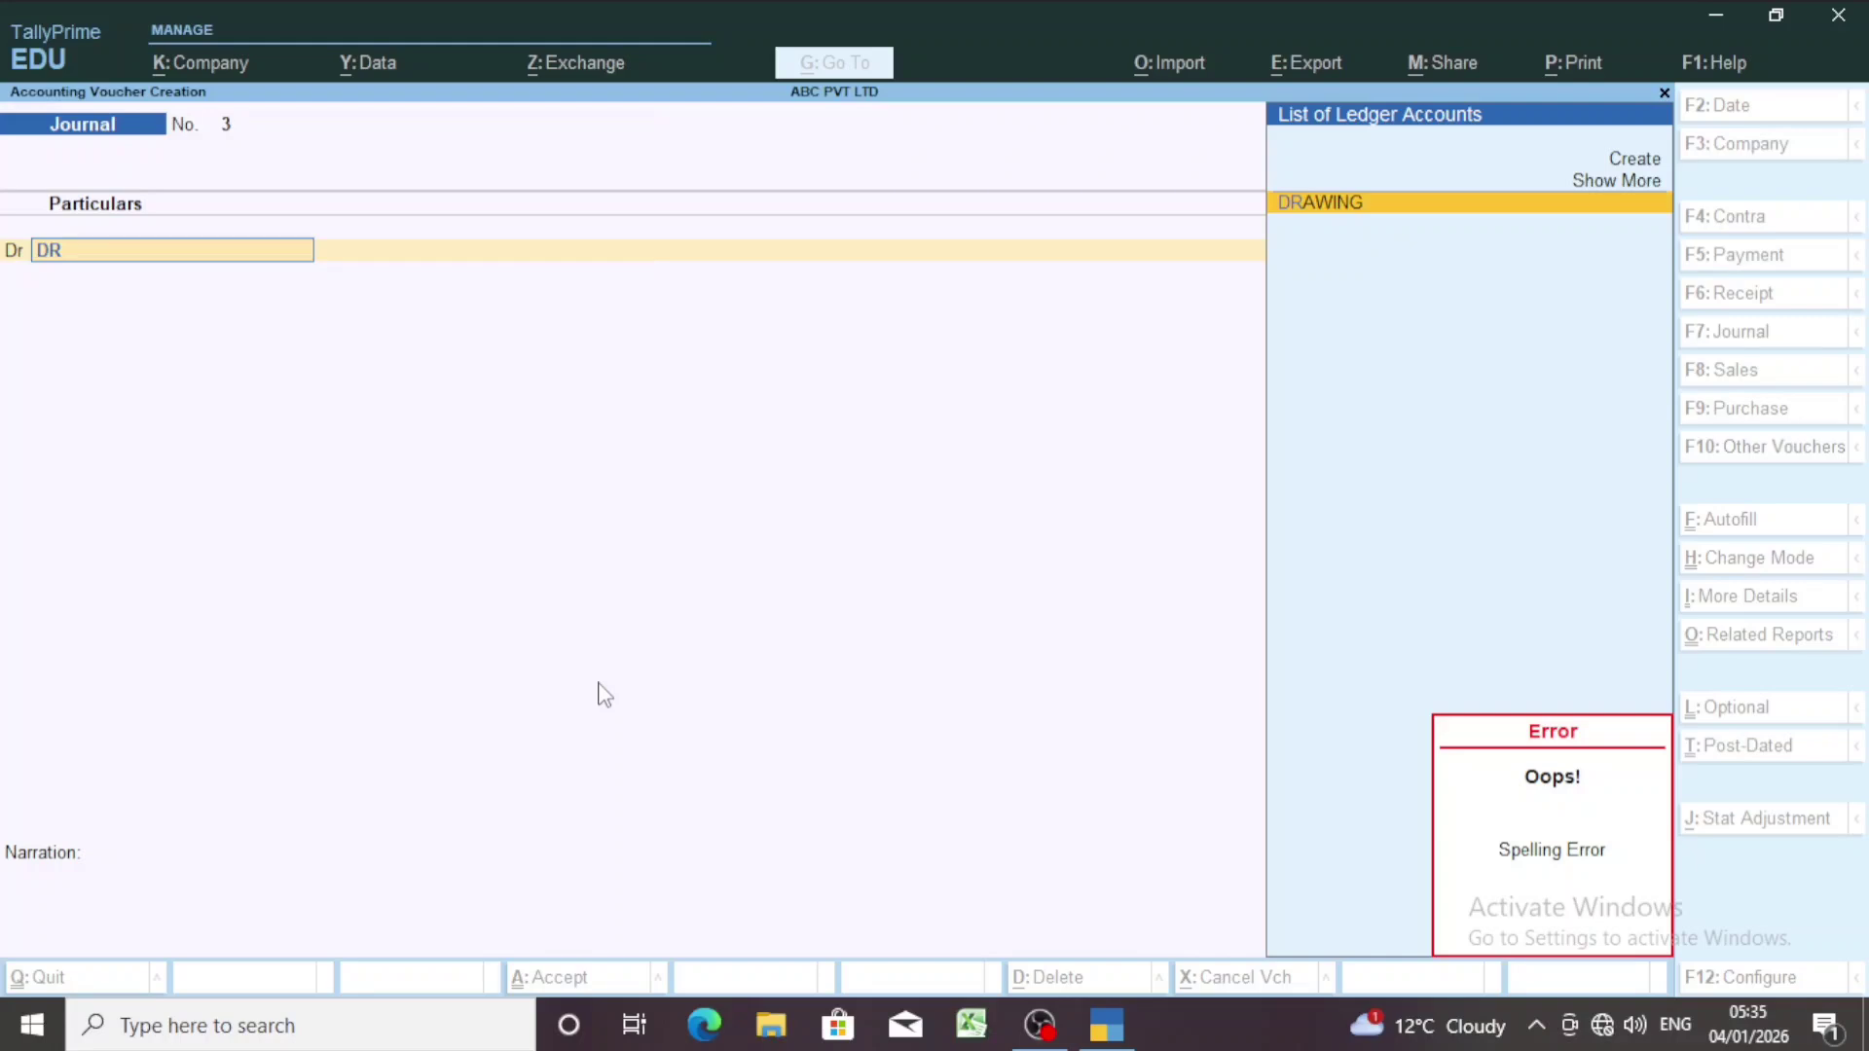
key(Return)
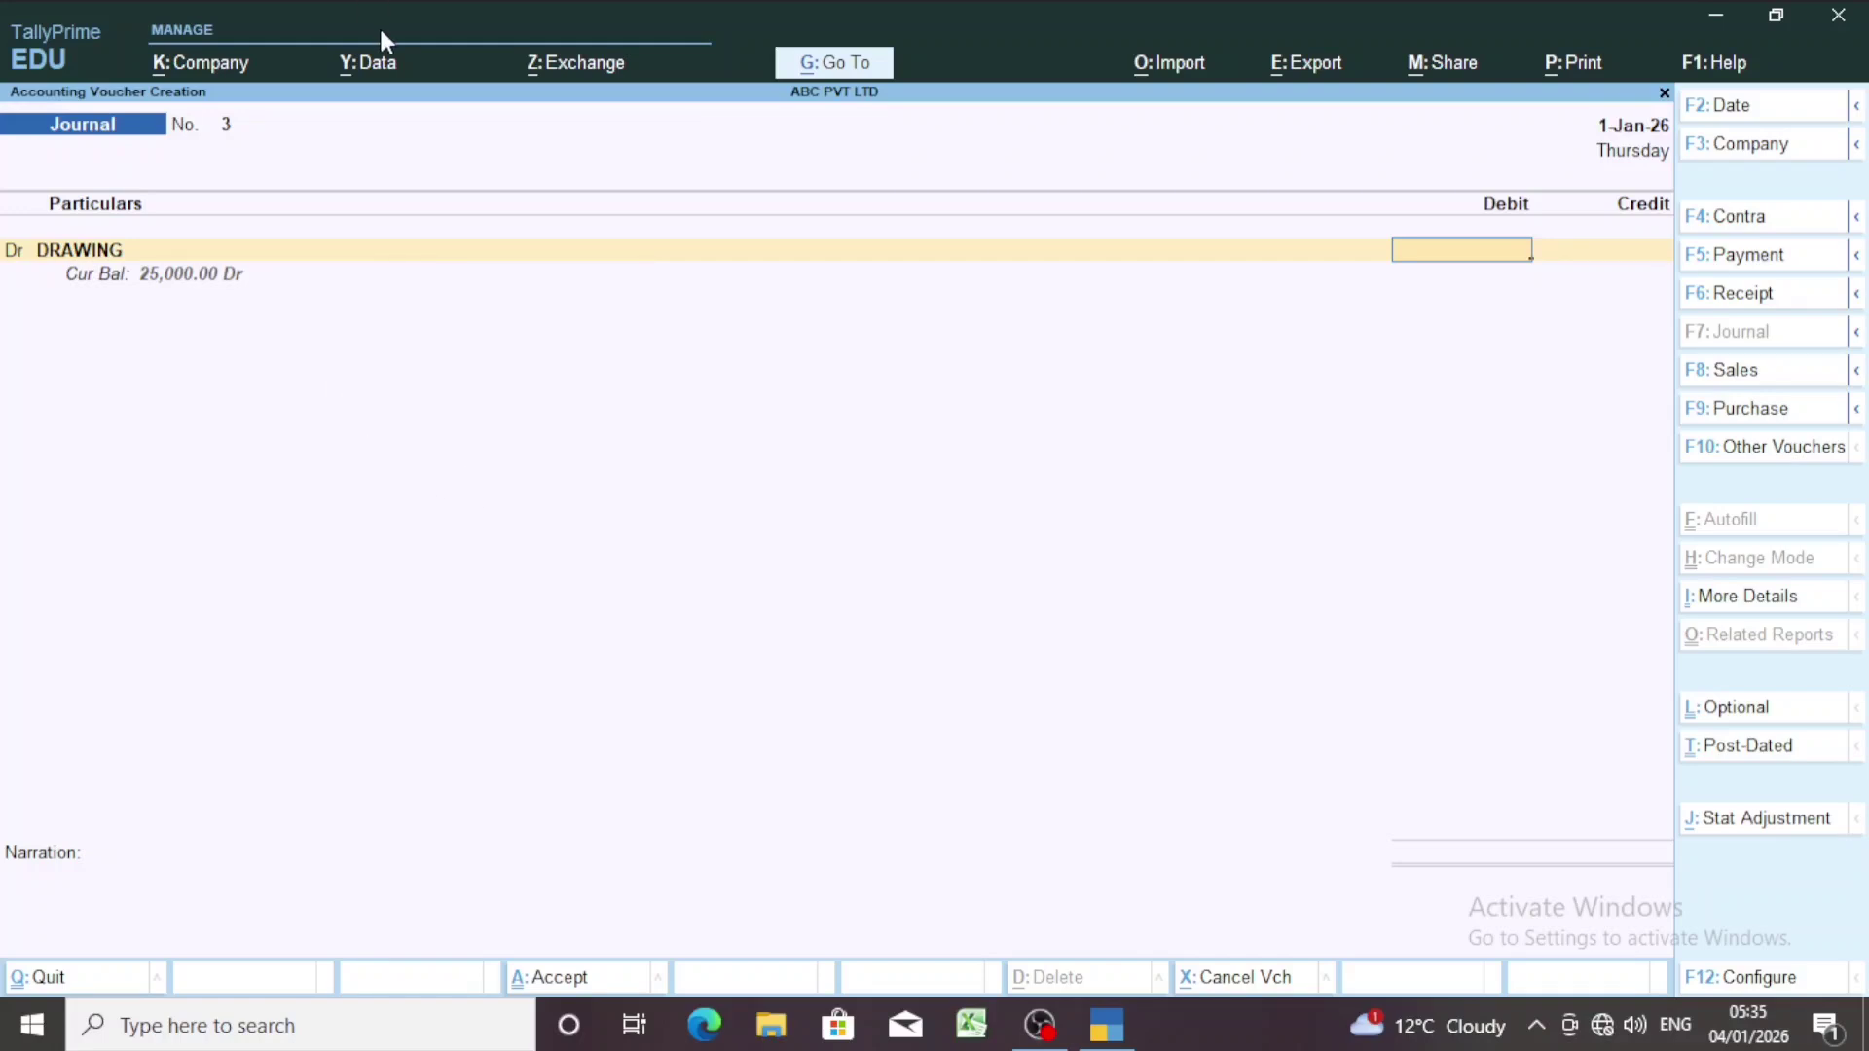
text(50000)
key(Return)
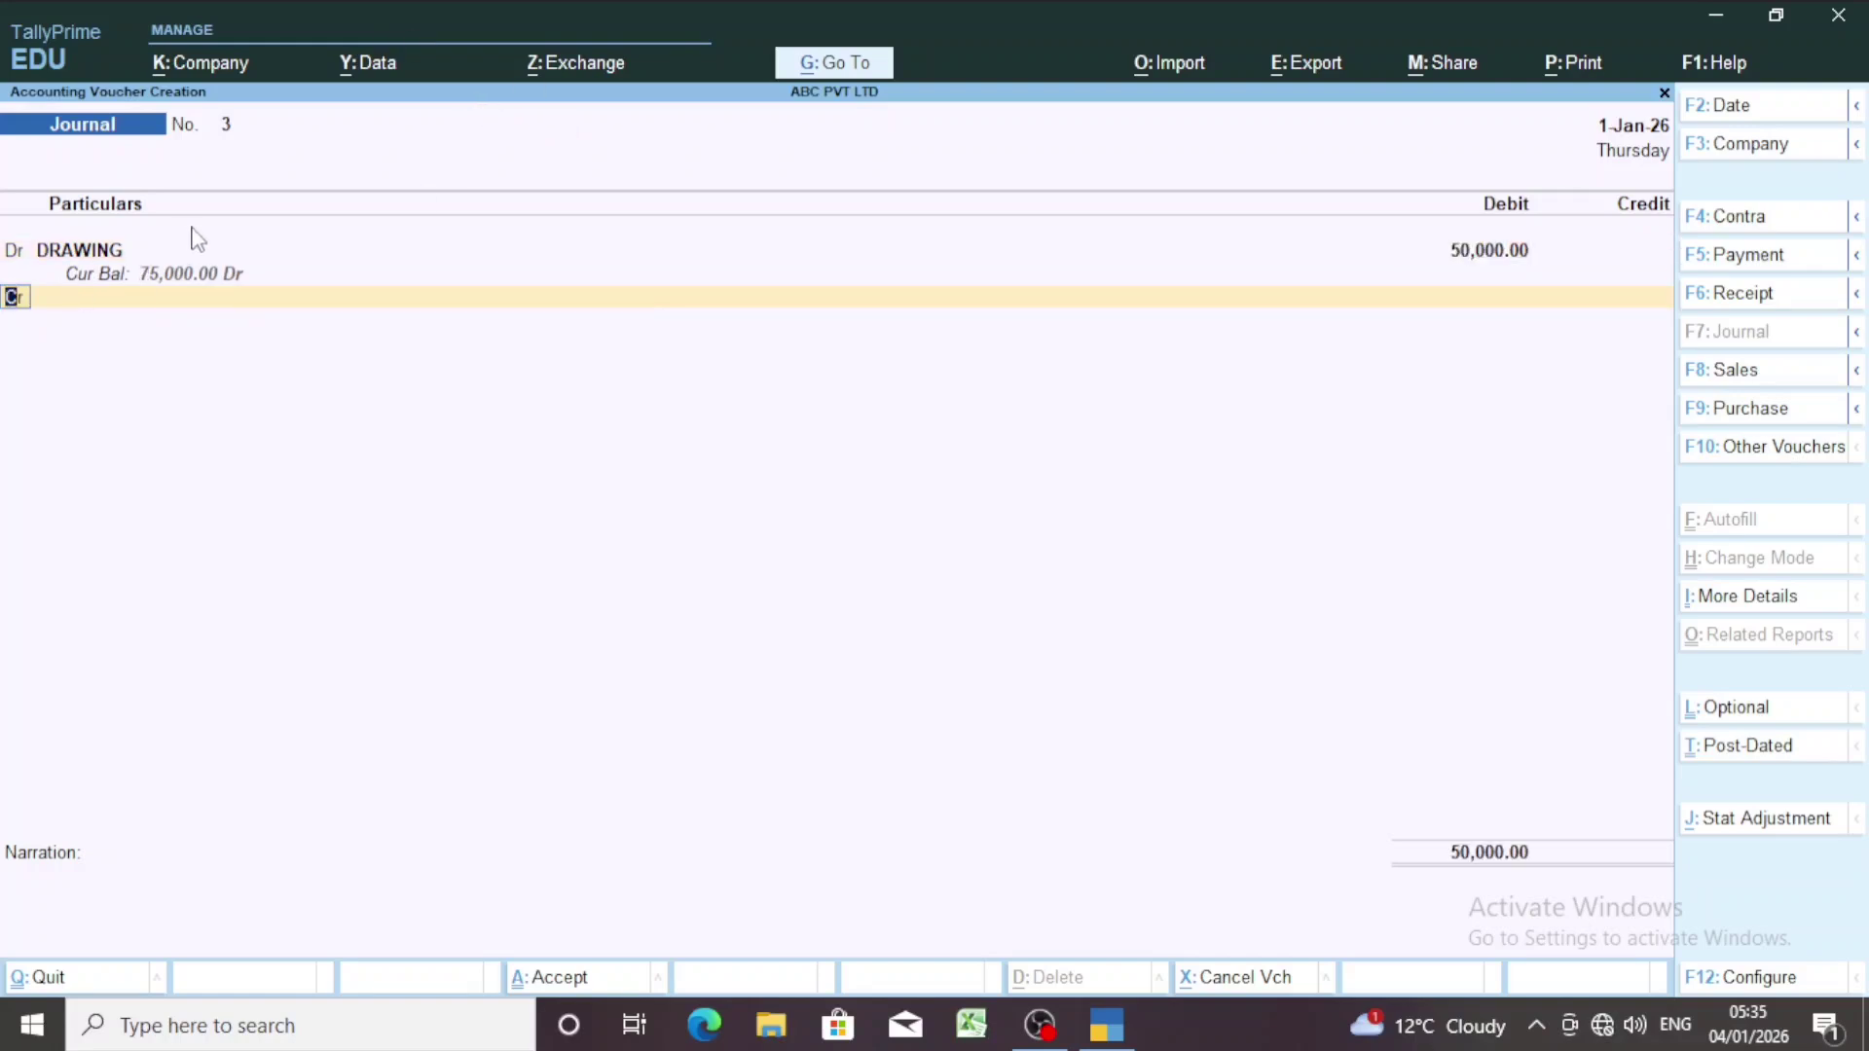
key(Return)
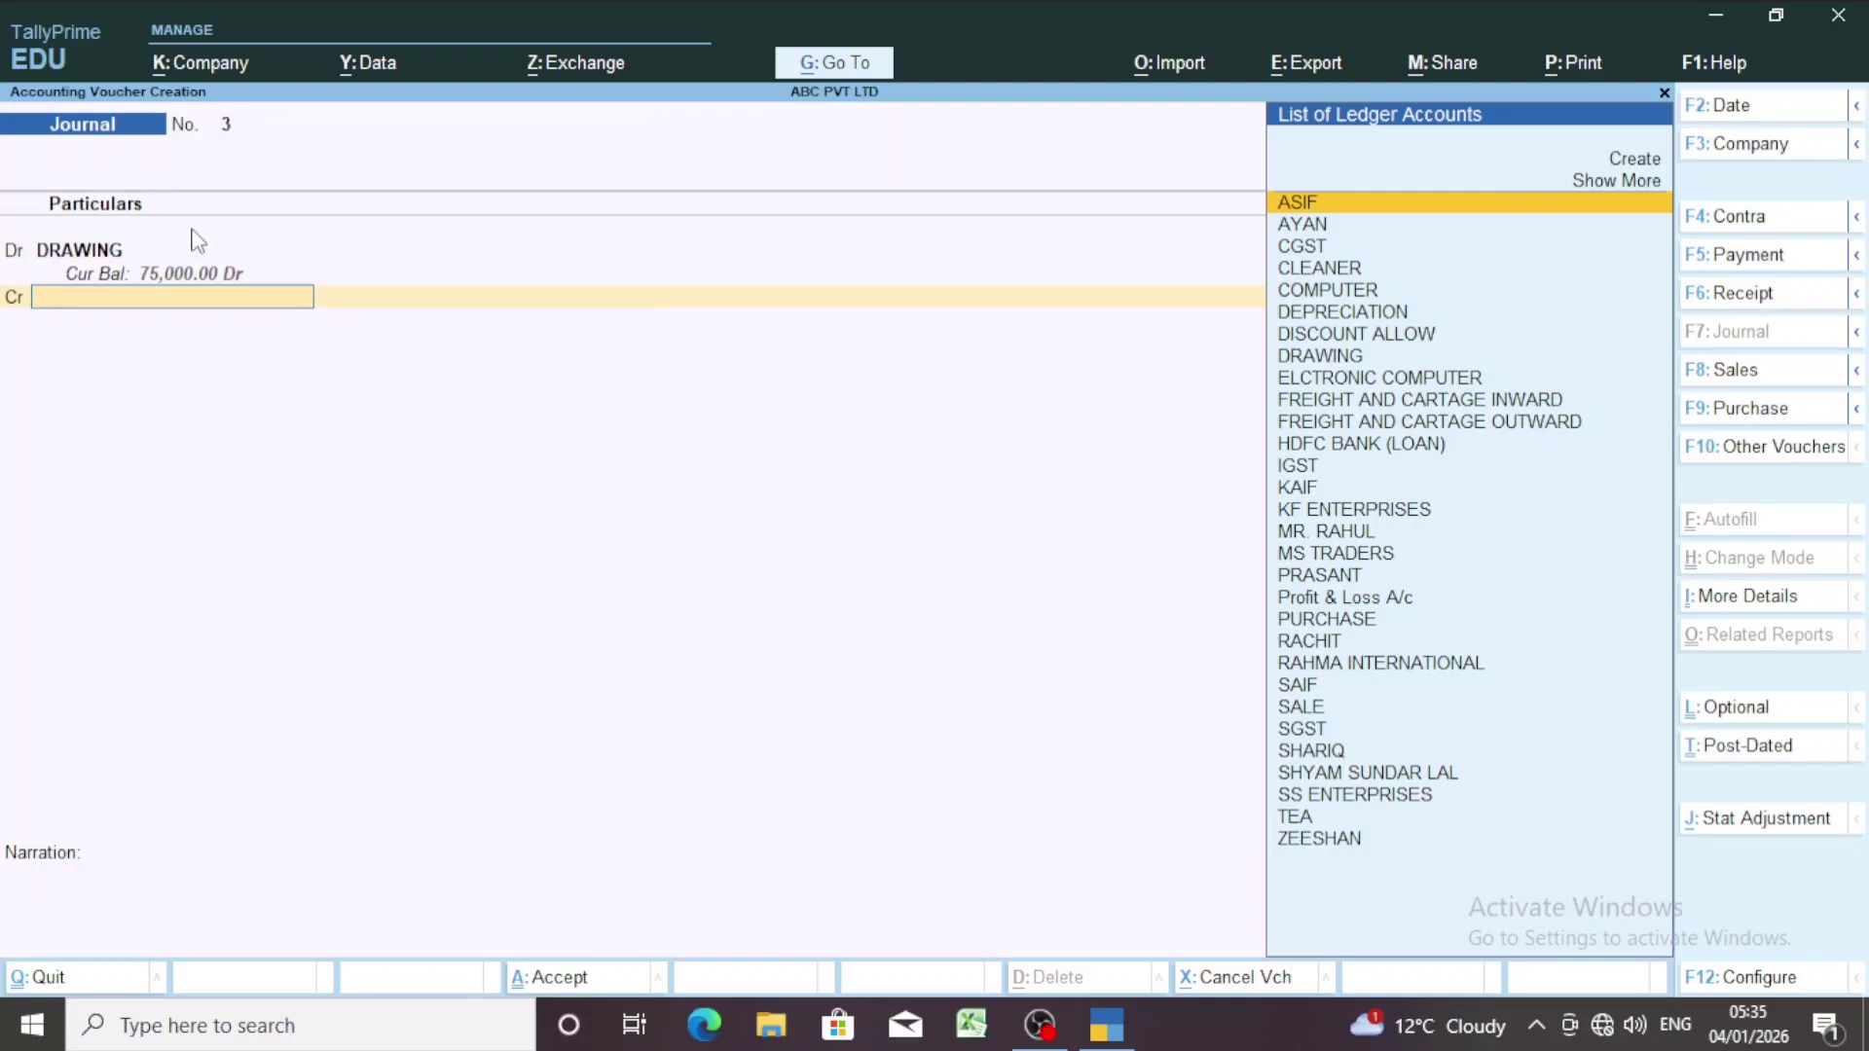
text(PUR)
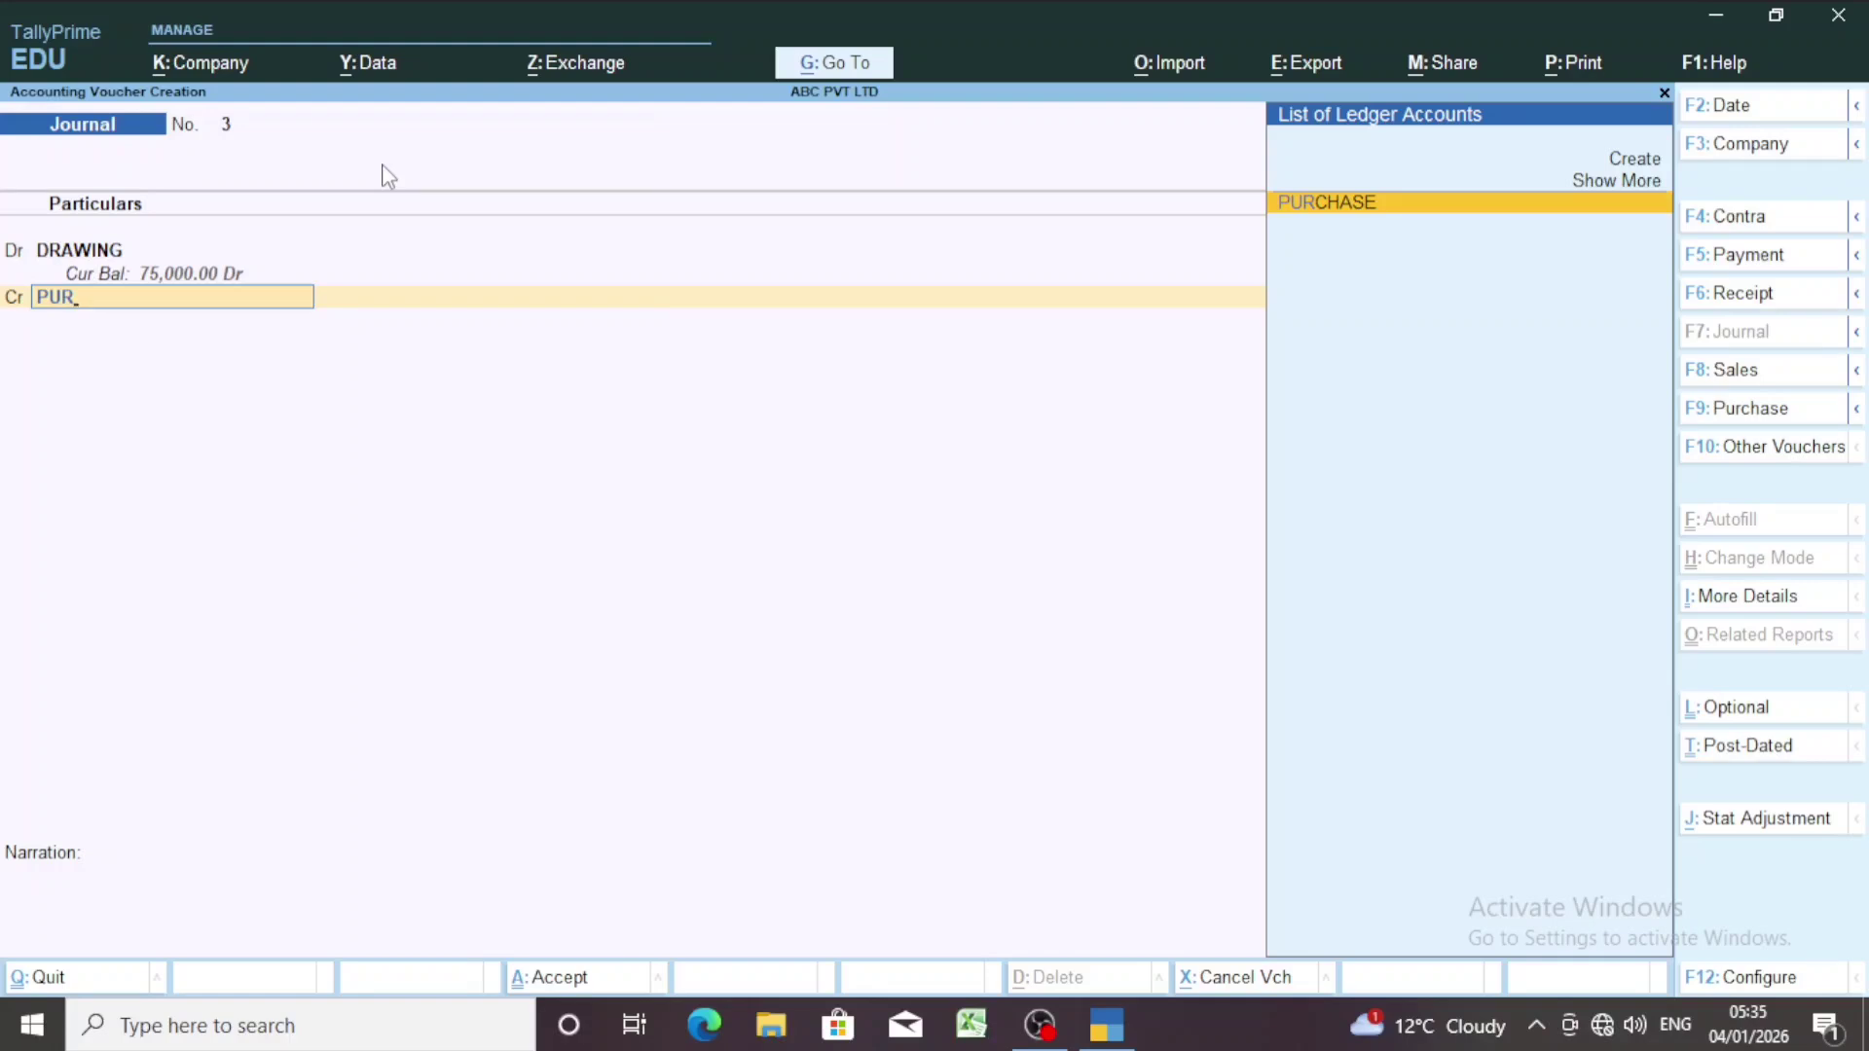
key(Return)
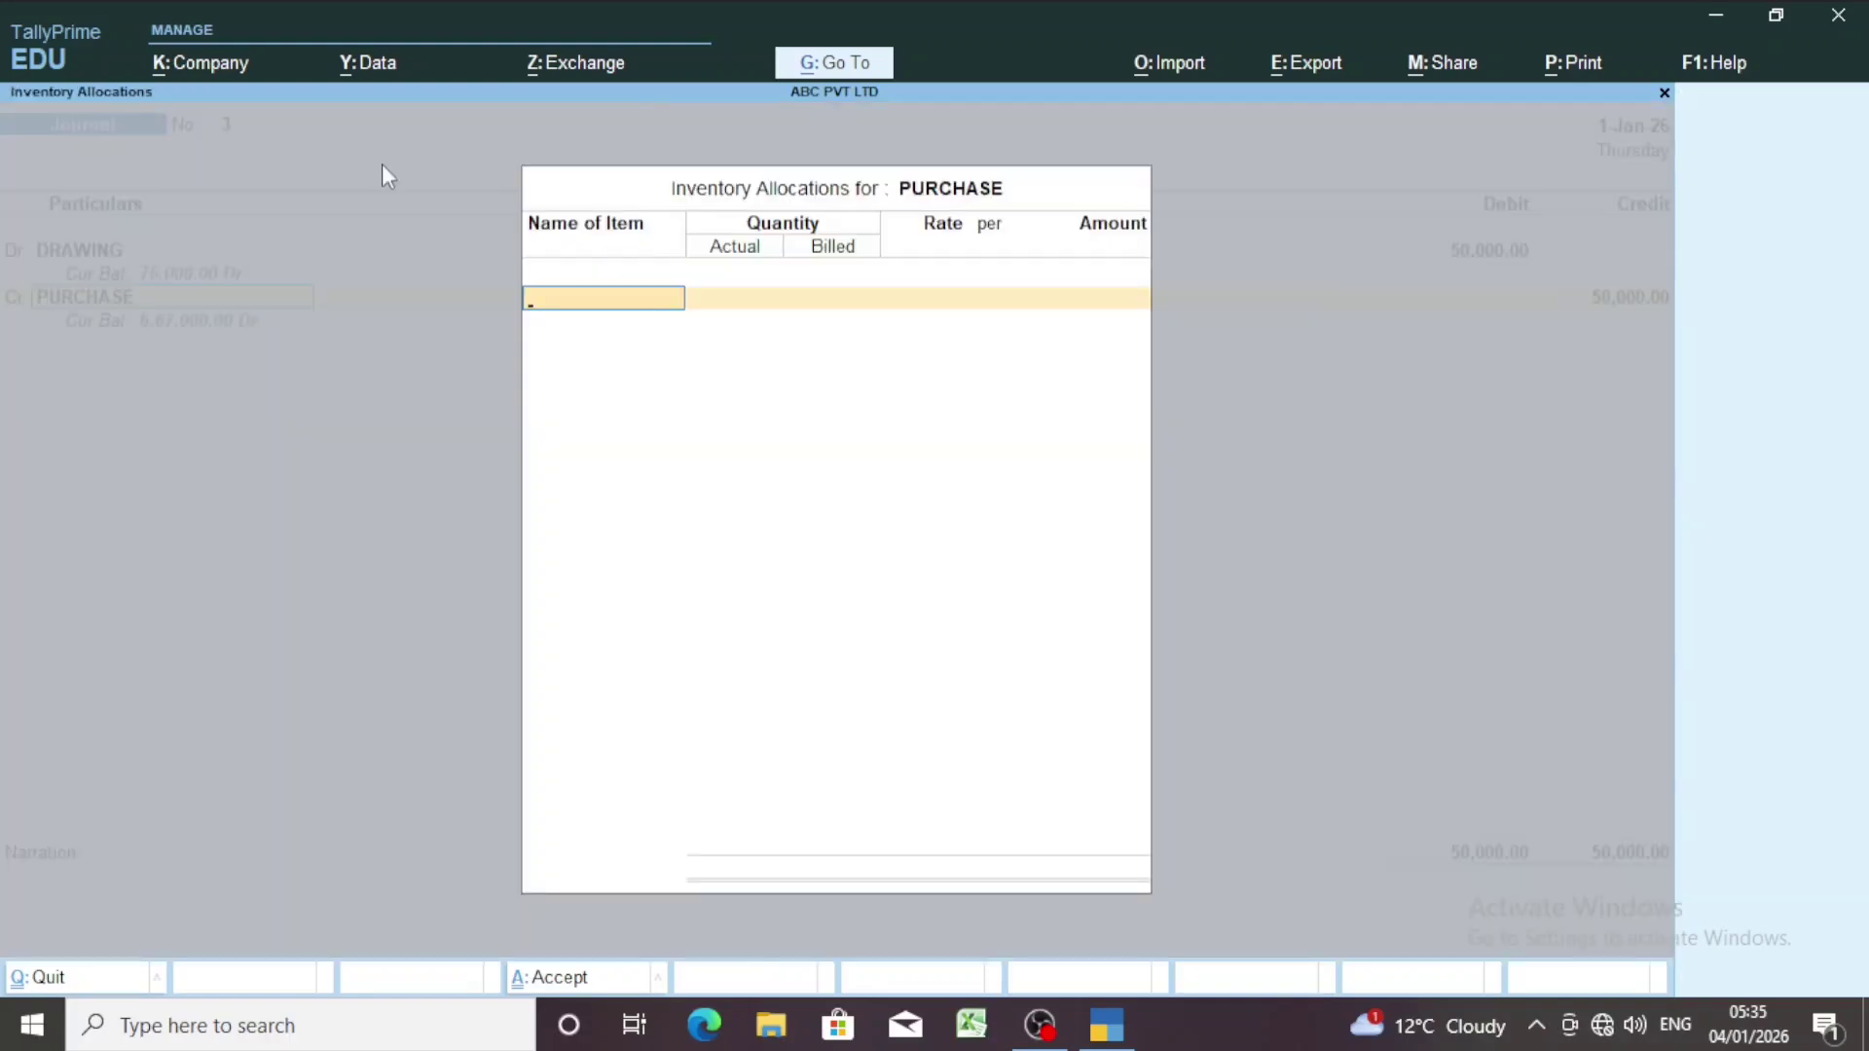
key(Escape)
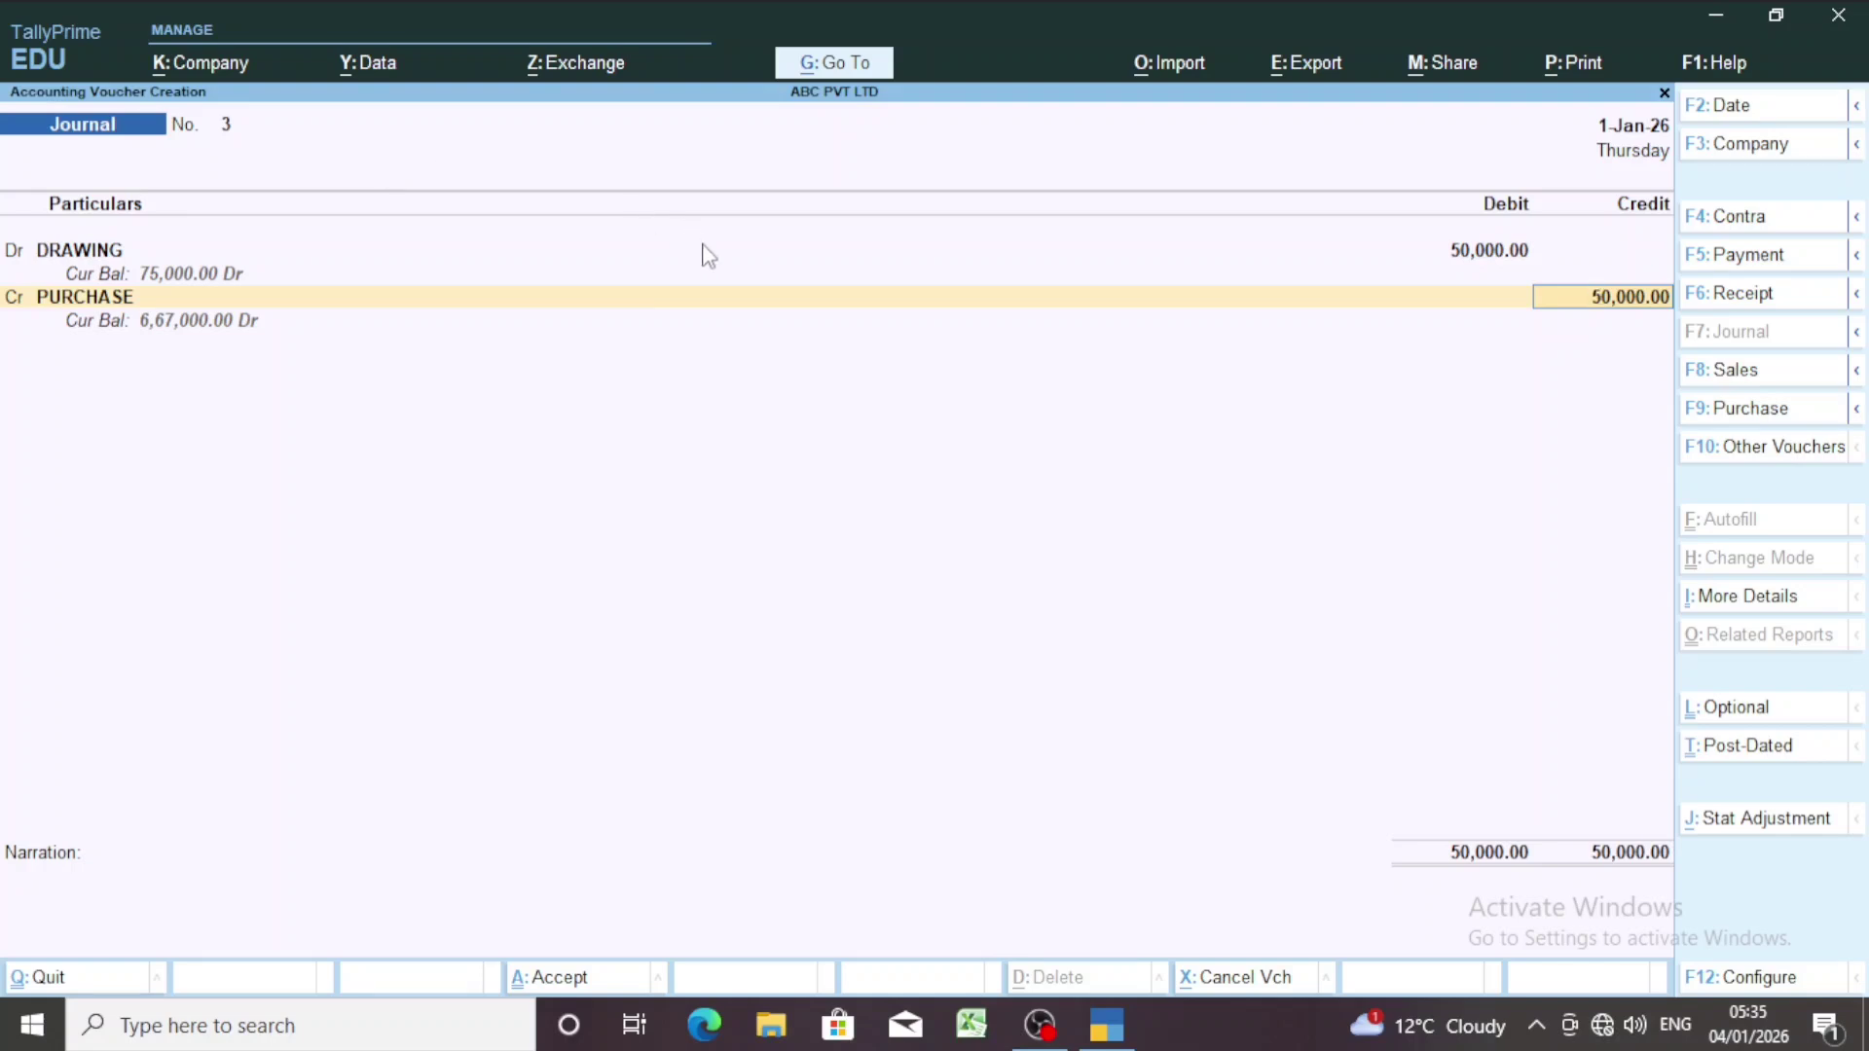
key(Return)
Save Journal voucher No. 3 and display the Ctrl alternate button bar.
key(Return)
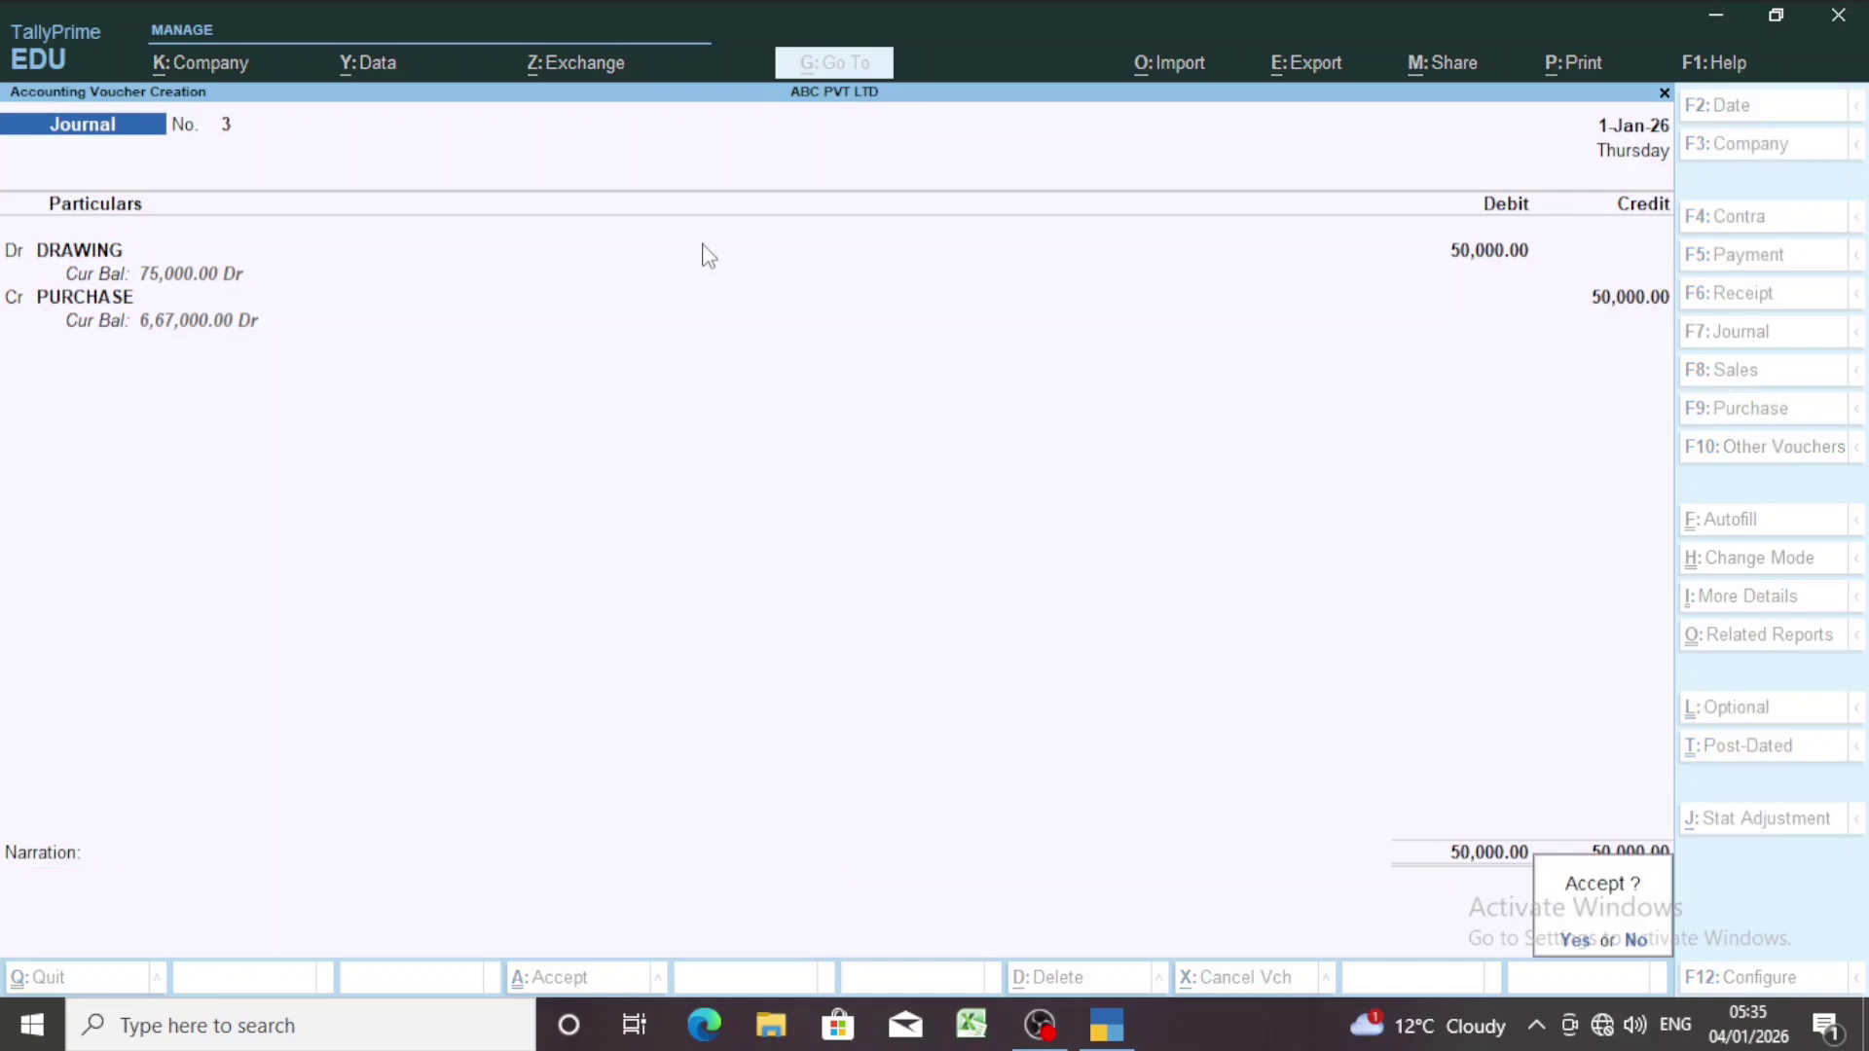
key(Return)
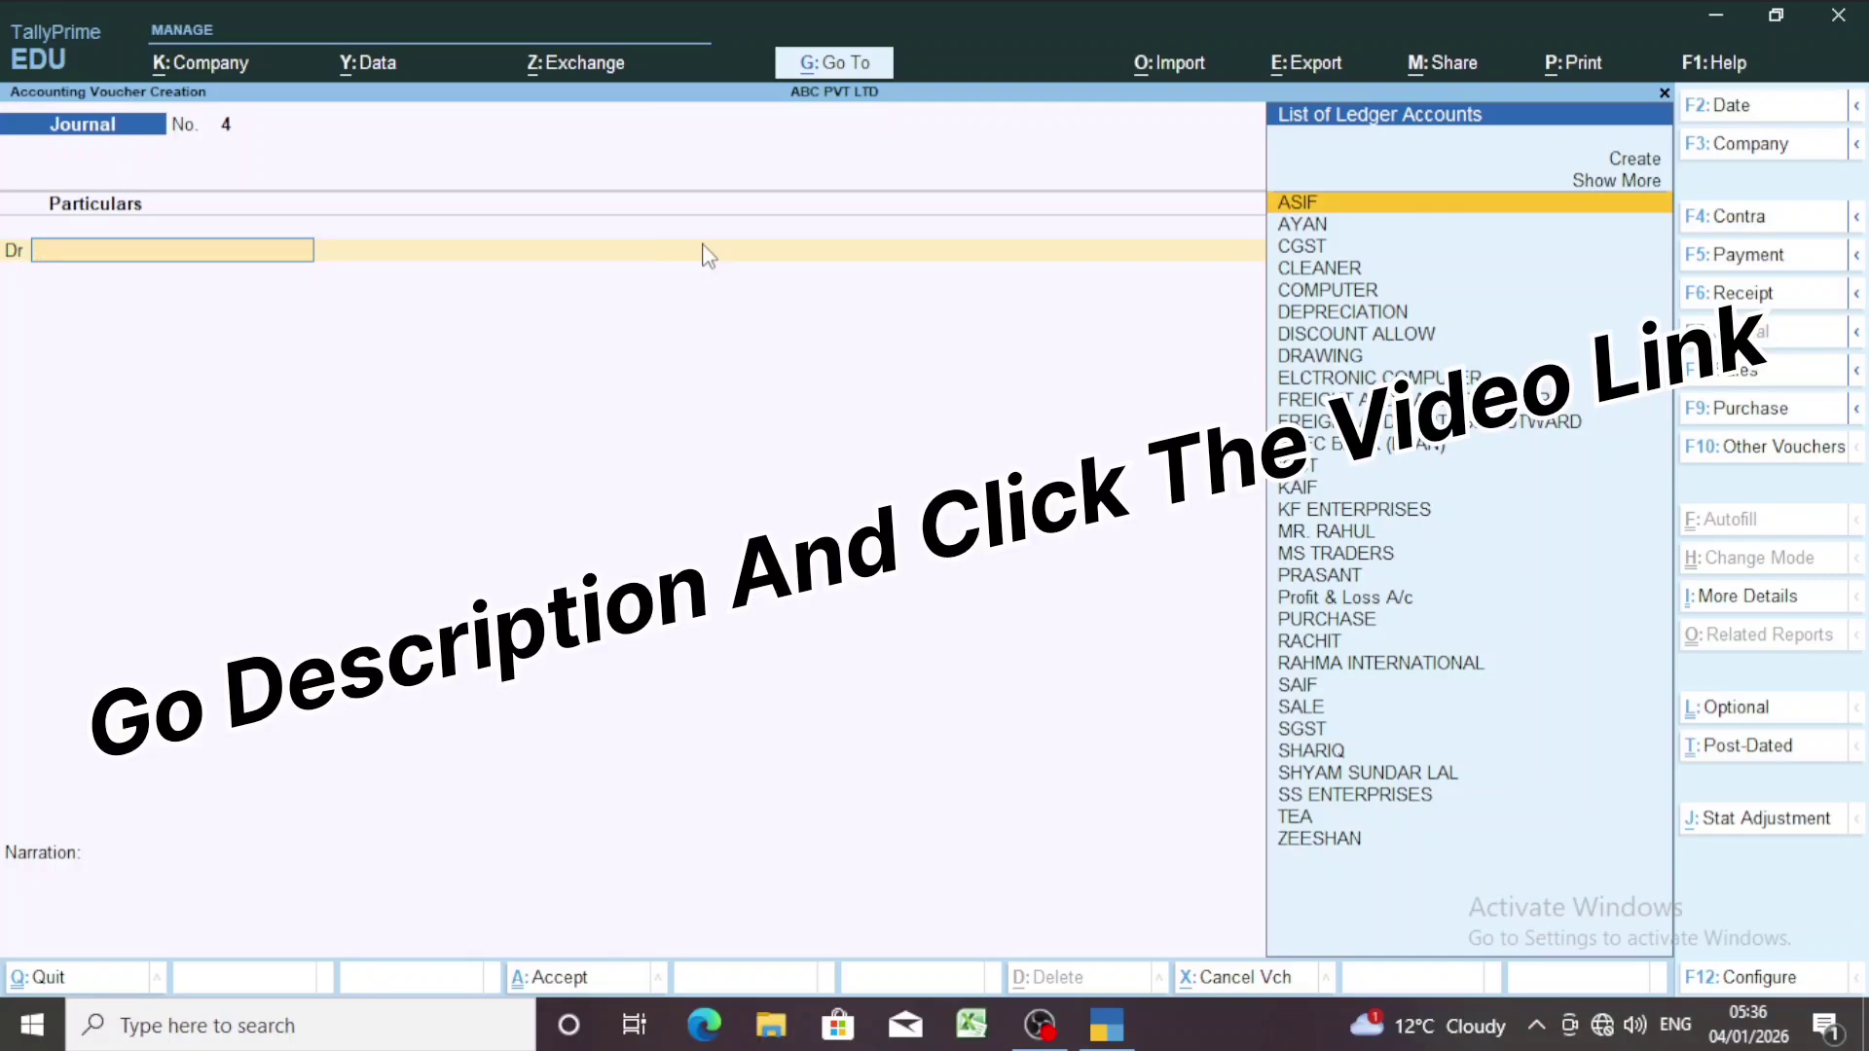
key(ctrl)
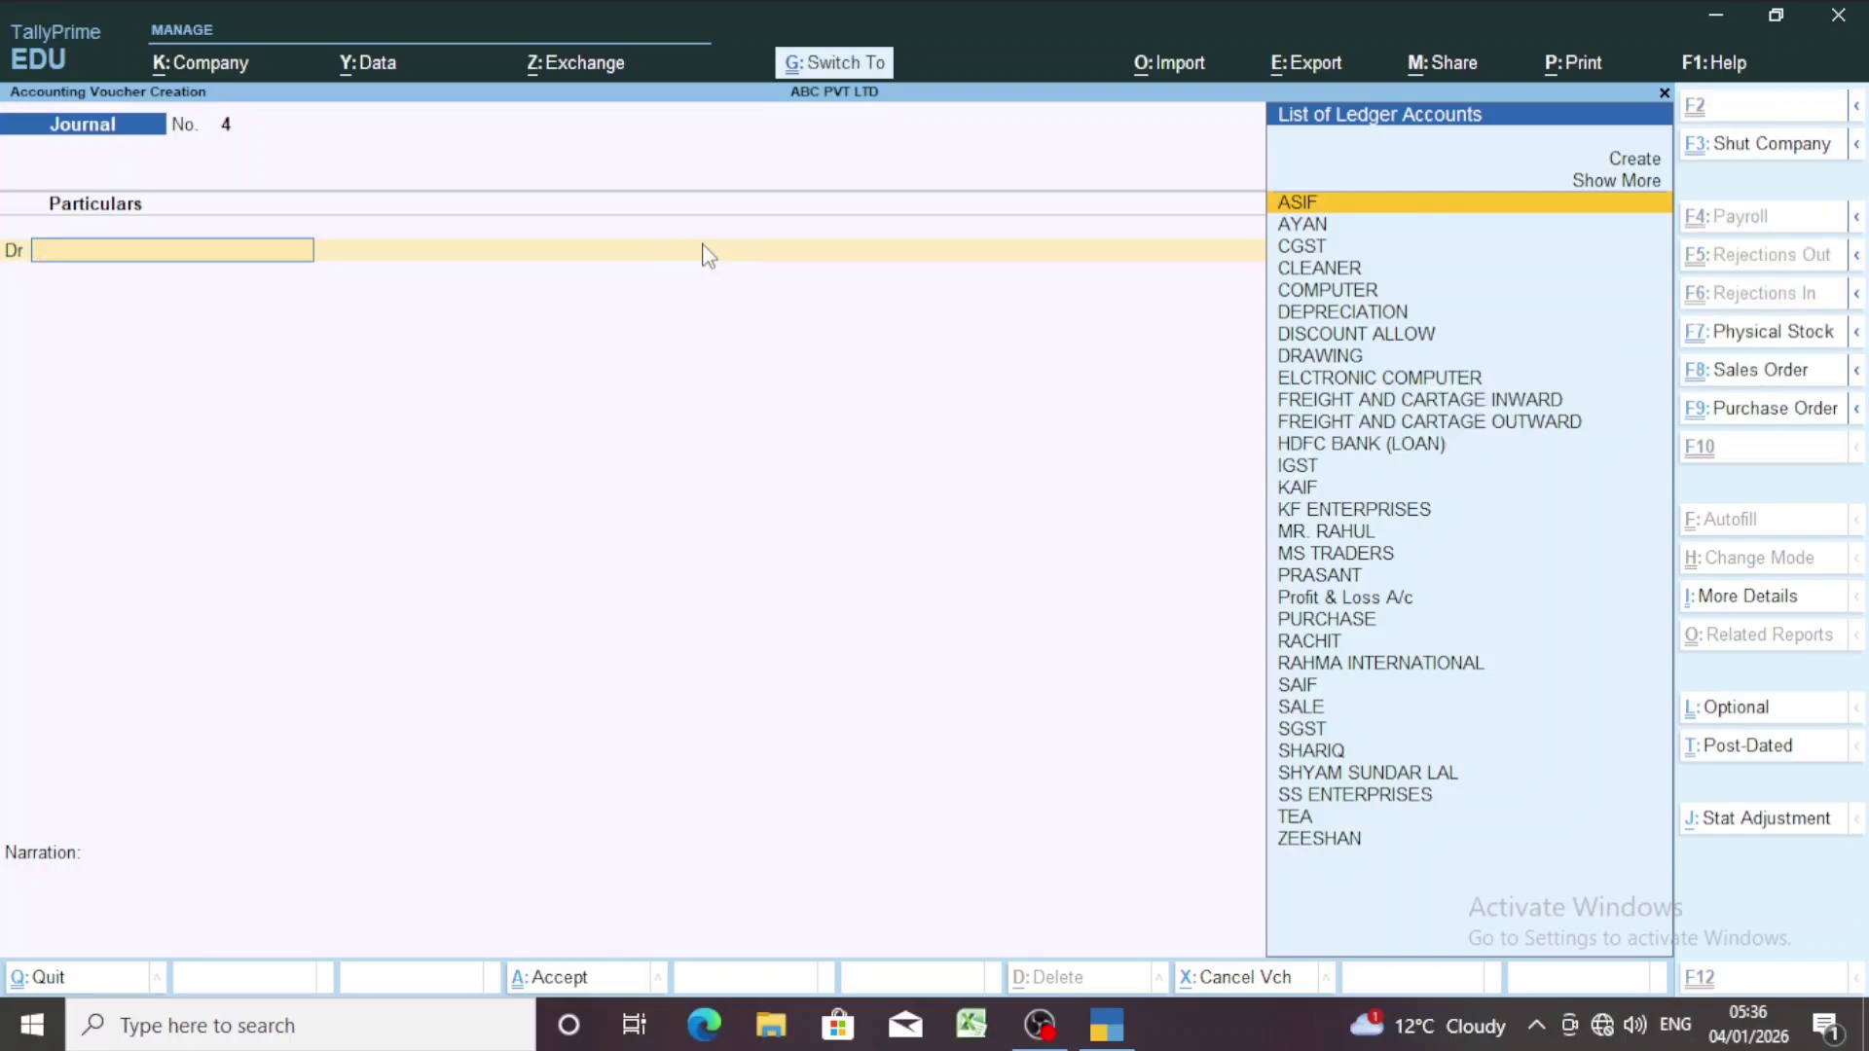